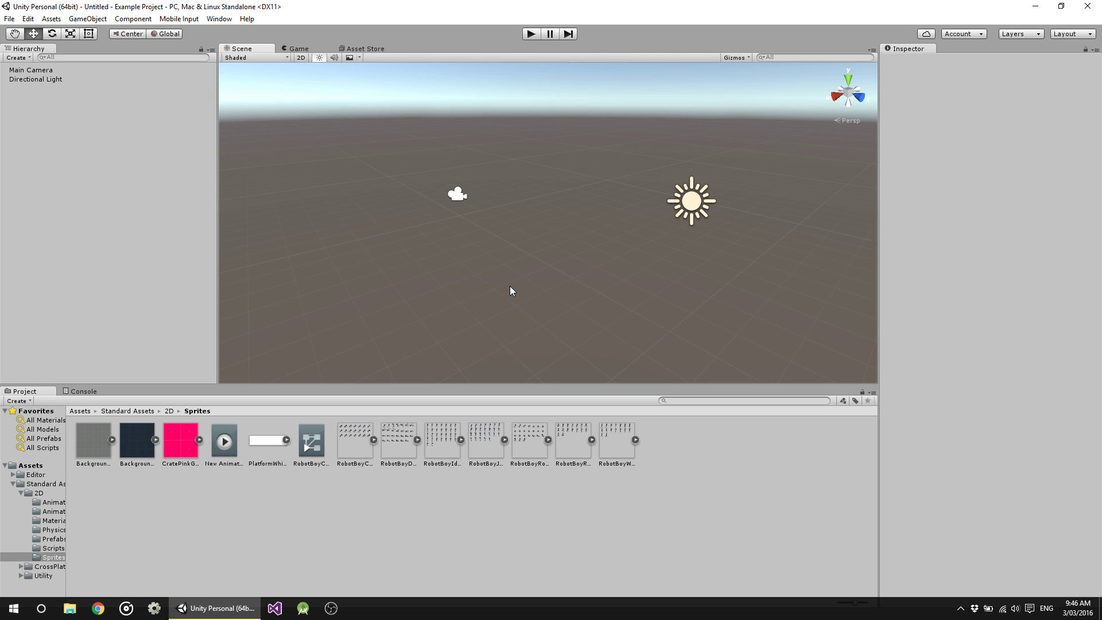
Step: Inspect the components of the Directional Light and the Main Camera, then clear the selection
{"action": "left_click", "coordinate": [693, 209]}
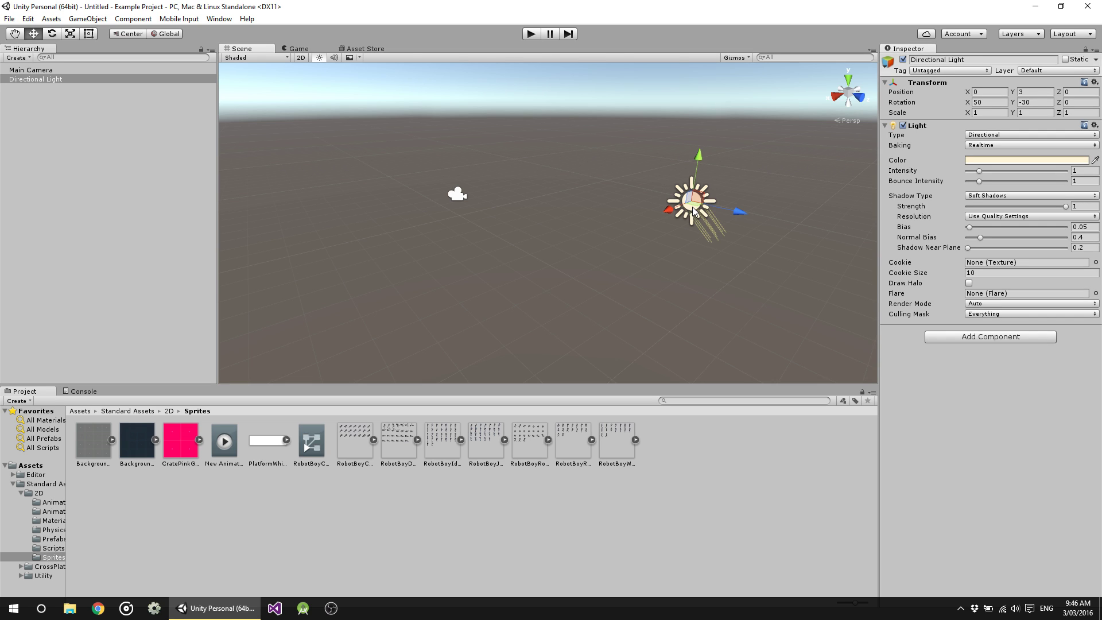
{"action": "left_click", "coordinate": [458, 194]}
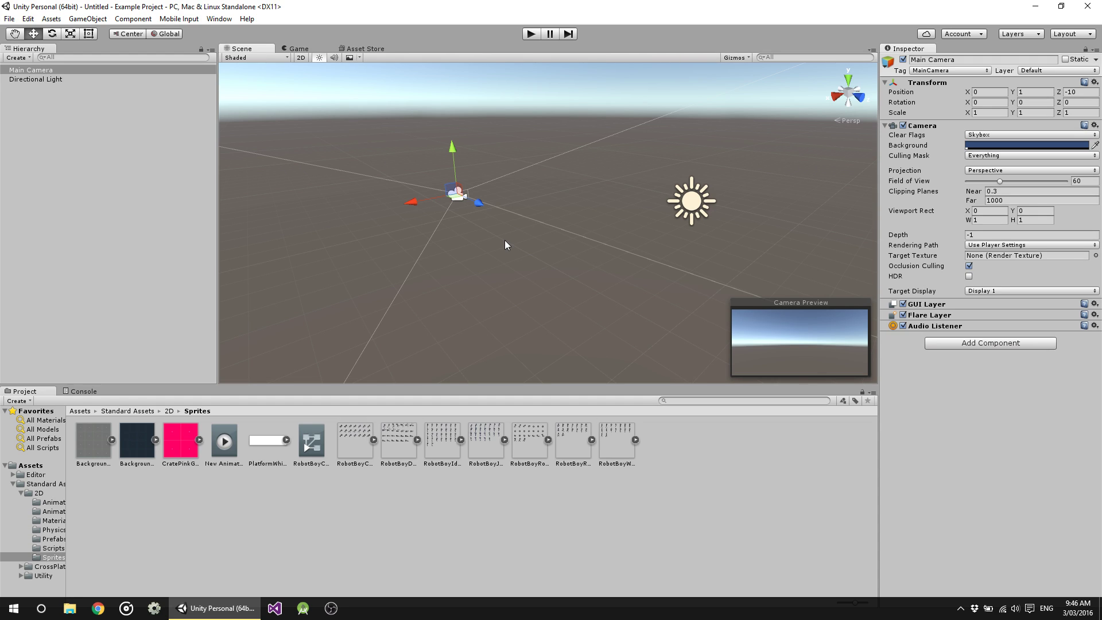
{"action": "left_click", "coordinate": [519, 257]}
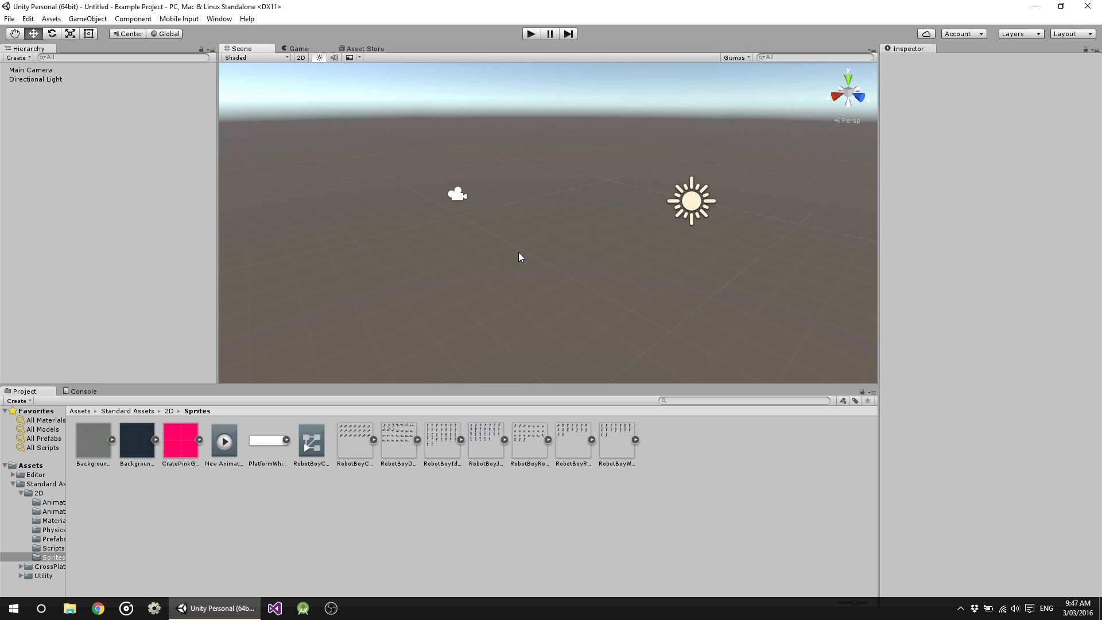
Step: Add a 3D cube to the scene and move it to about X -3.97, Z -6.18
{"action": "left_click", "coordinate": [88, 18]}
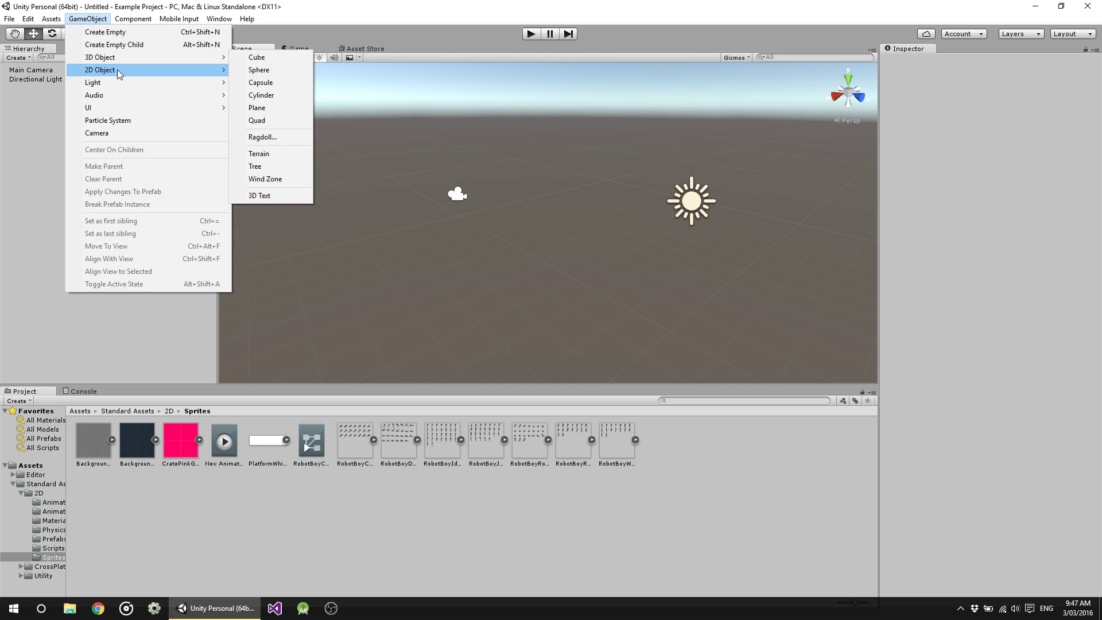
{"action": "mouse_move", "coordinate": [119, 87]}
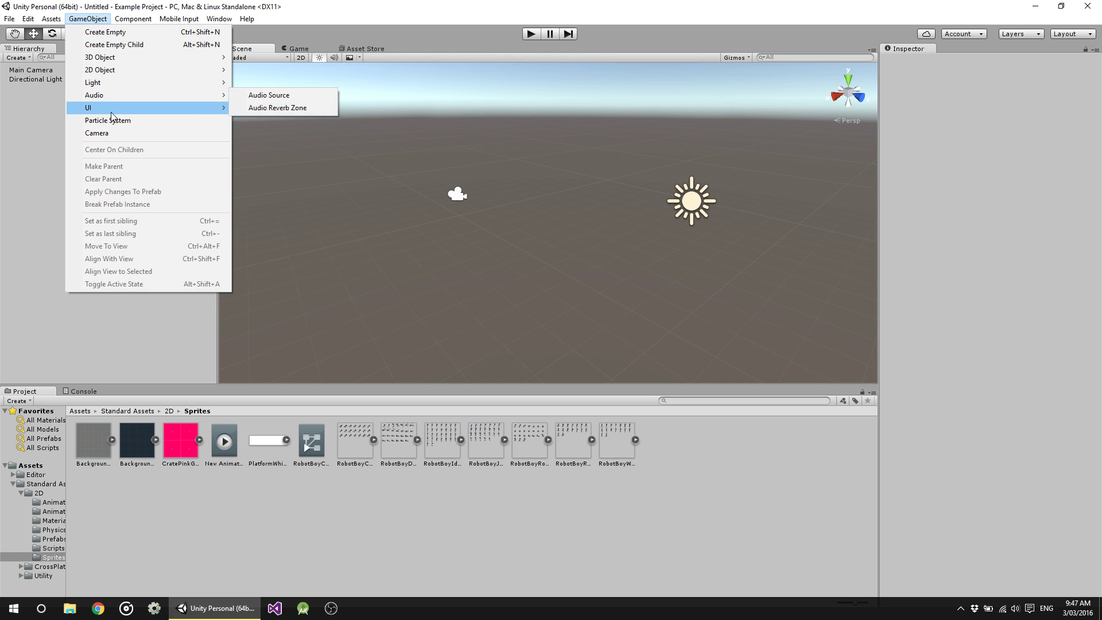
{"action": "mouse_move", "coordinate": [112, 109]}
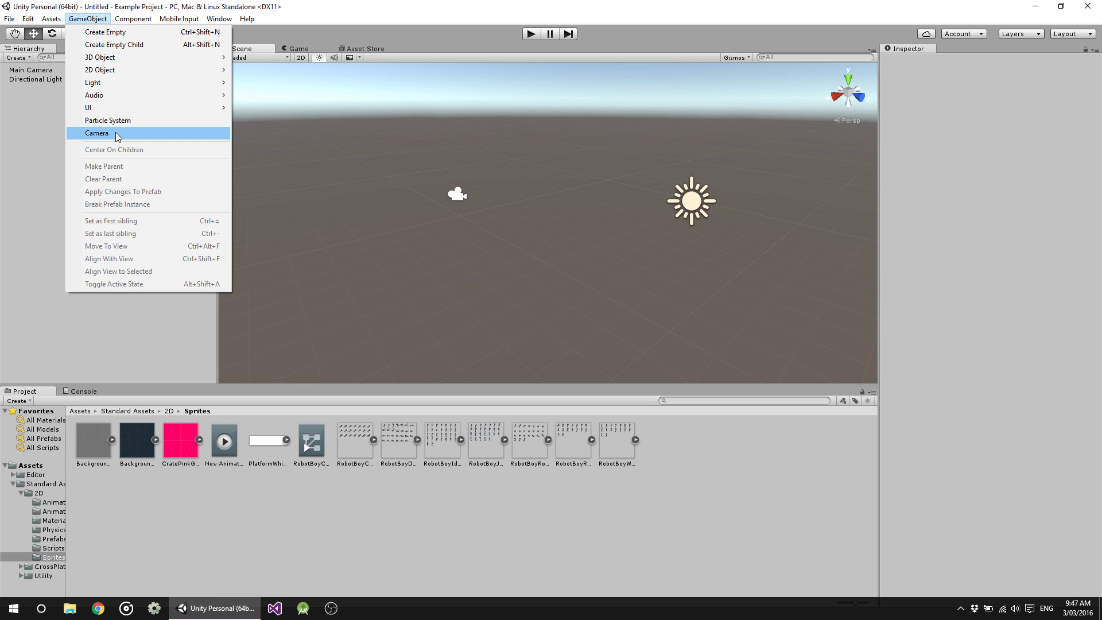
{"action": "mouse_move", "coordinate": [166, 59]}
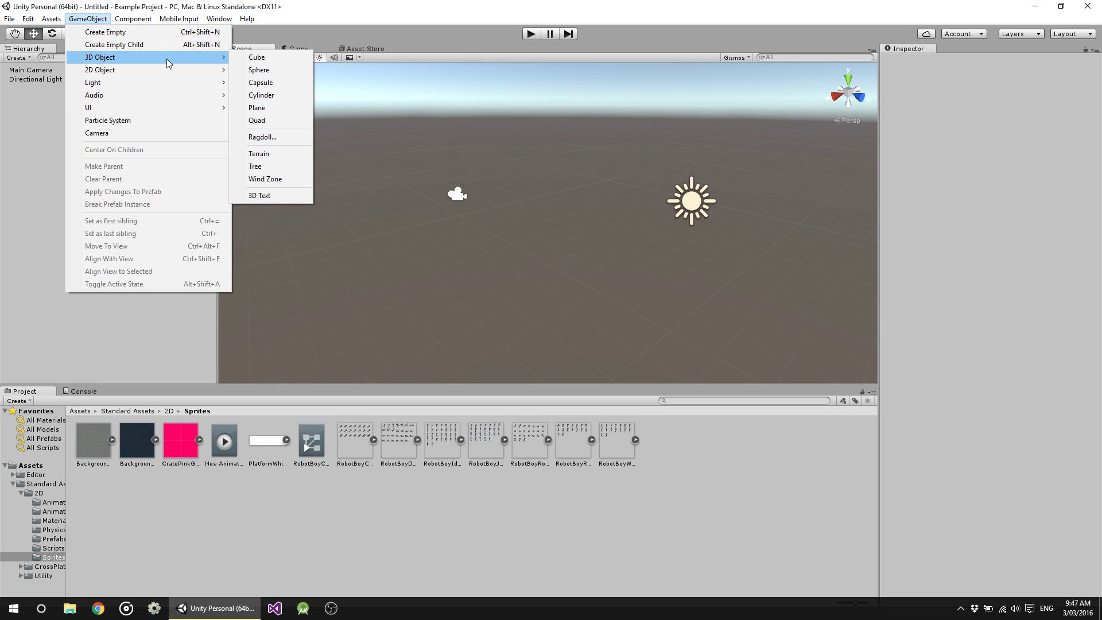
{"action": "left_click", "coordinate": [257, 57]}
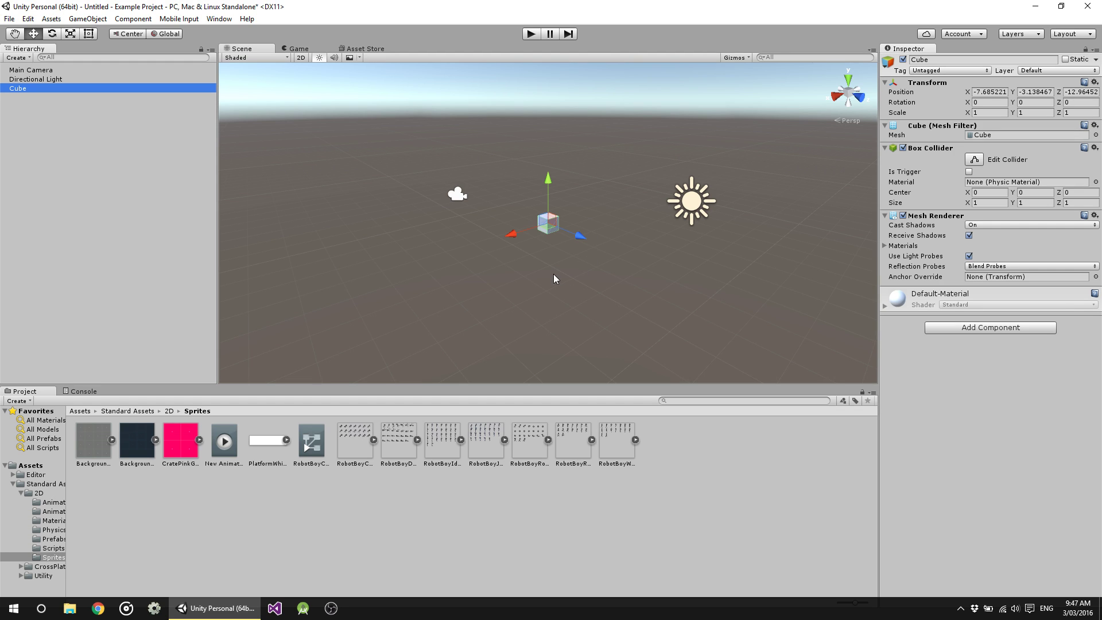
{"action": "left_click_drag", "start_coordinate": [536, 235], "coordinate": [564, 318]}
Step: Scale the cube into a wide floor, about 51.14 on X and 60.07 on Z
{"action": "key", "text": "r"}
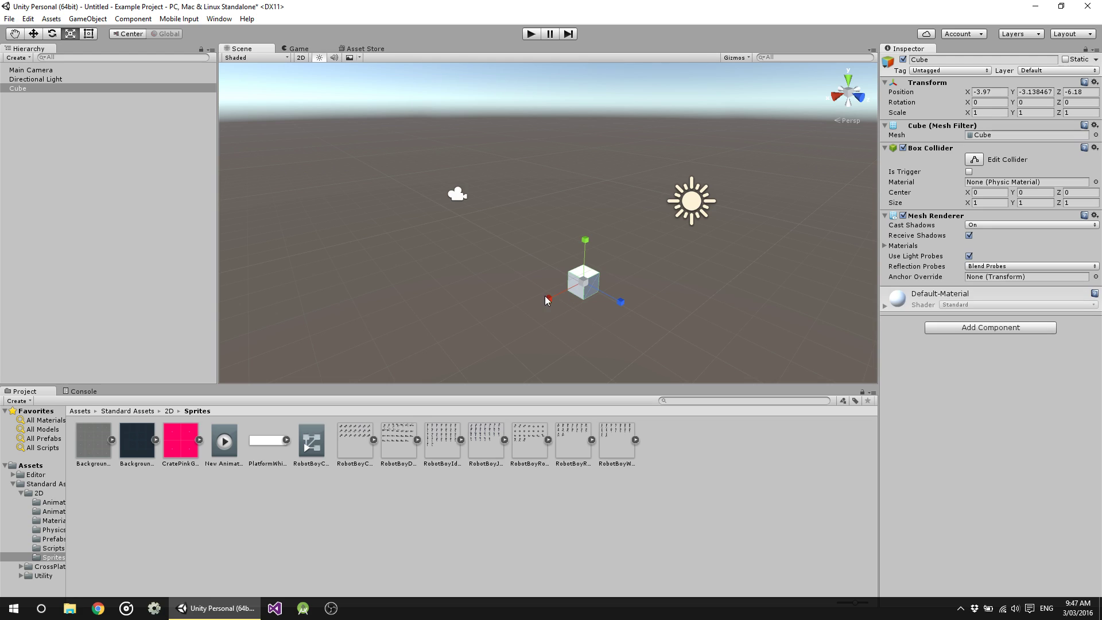
{"action": "left_click_drag", "start_coordinate": [549, 300], "coordinate": [508, 589]}
{"action": "left_click_drag", "start_coordinate": [621, 301], "coordinate": [626, 416]}
{"action": "left_click_drag", "start_coordinate": [550, 302], "coordinate": [410, 368]}
{"action": "left_click_drag", "start_coordinate": [620, 302], "coordinate": [647, 390]}
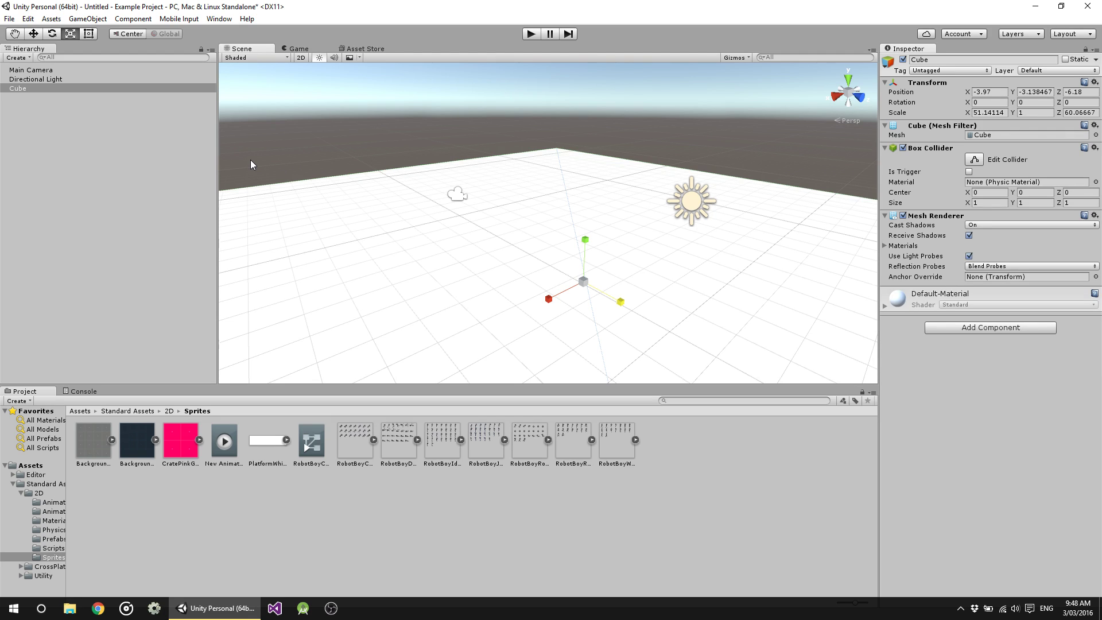
Step: Cycle through the Hand, Move, Rotate, Scale and Rect tools, ending on the Move tool
{"action": "key", "text": "q"}
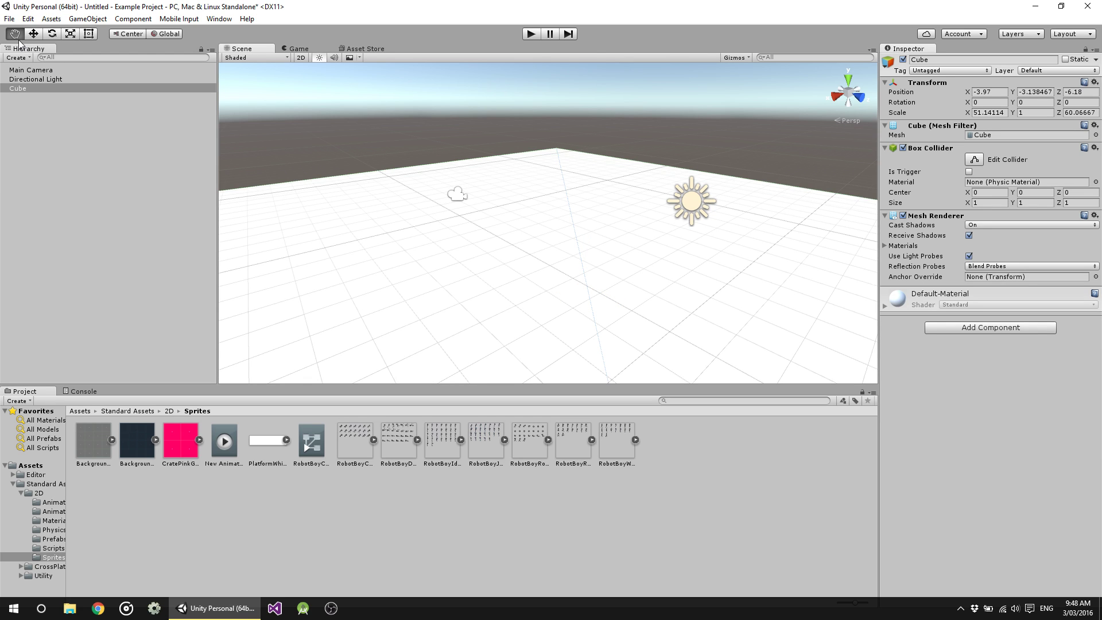
{"action": "left_click_drag", "start_coordinate": [475, 246], "coordinate": [482, 238]}
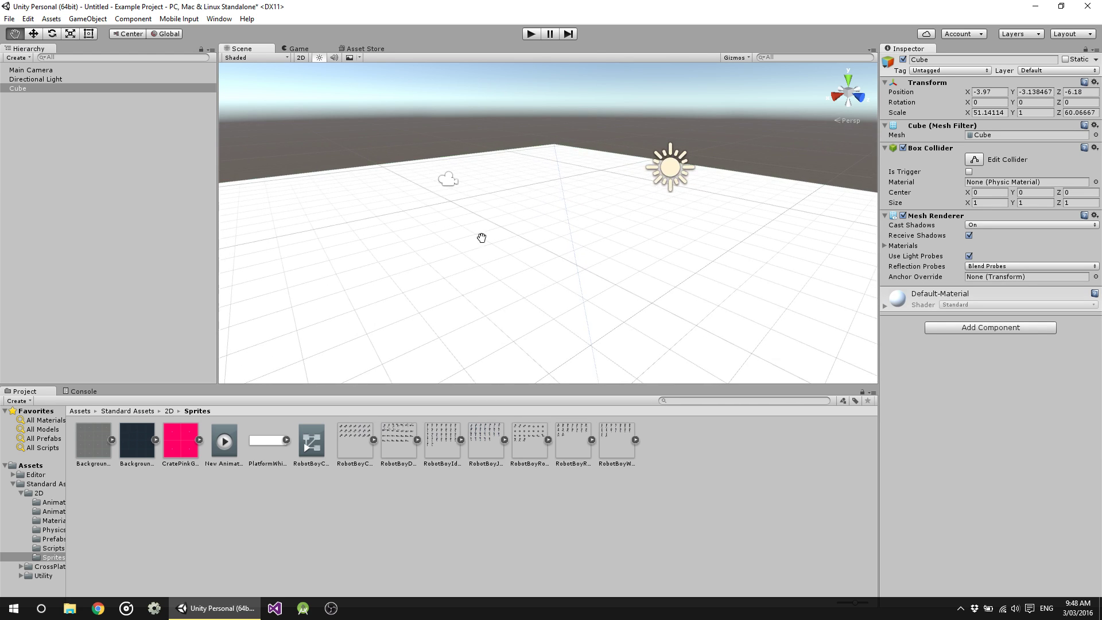
{"action": "key", "text": "w"}
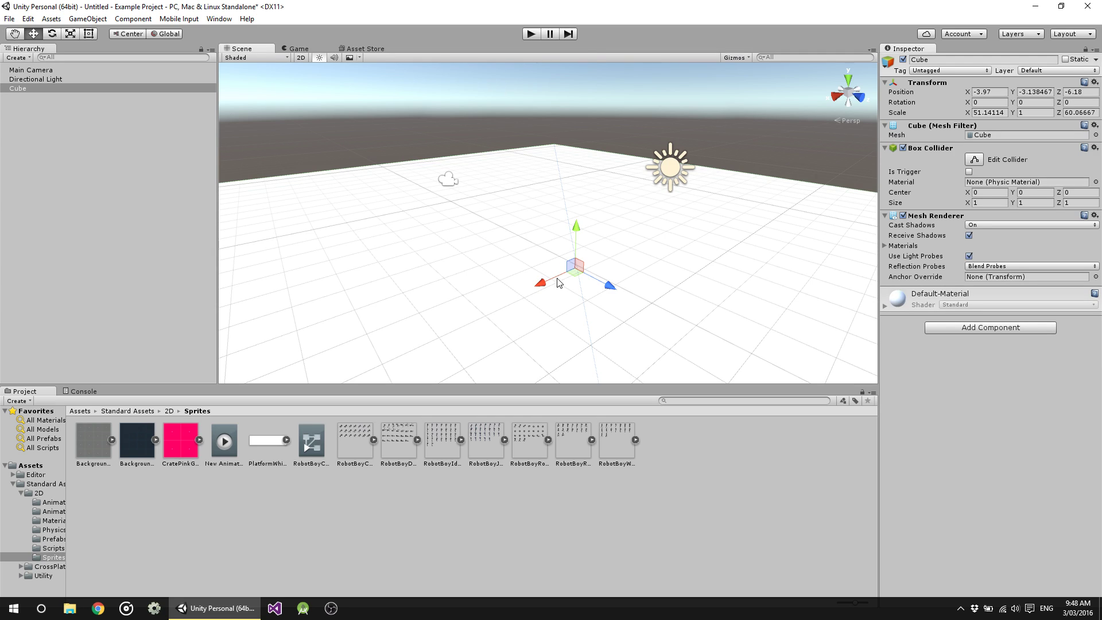
{"action": "key", "text": "e"}
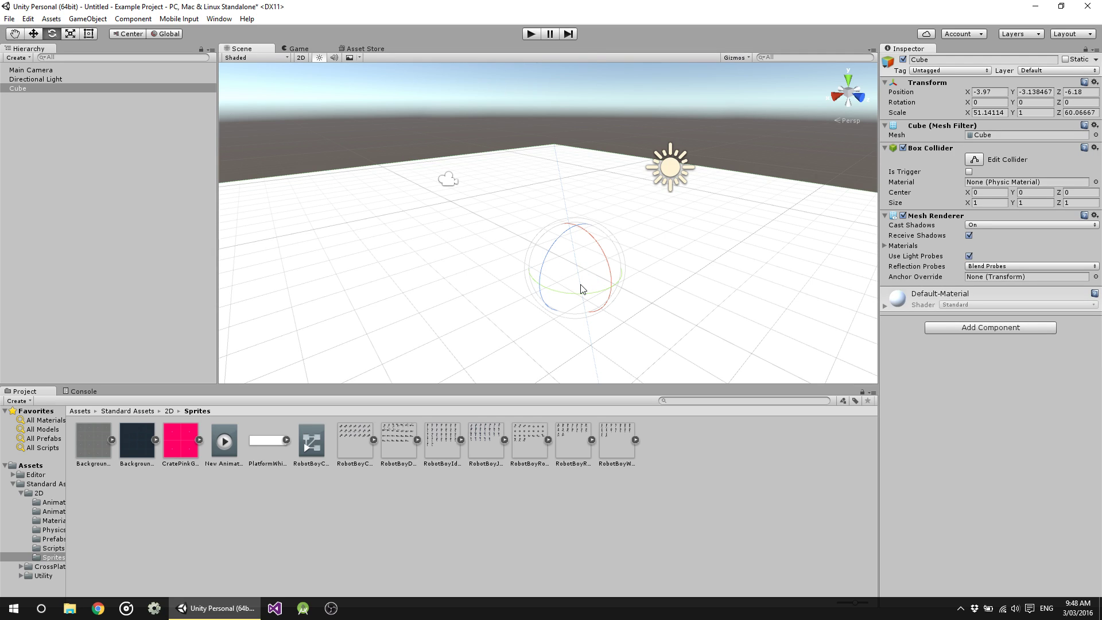
{"action": "key", "text": "r"}
{"action": "key", "text": "t"}
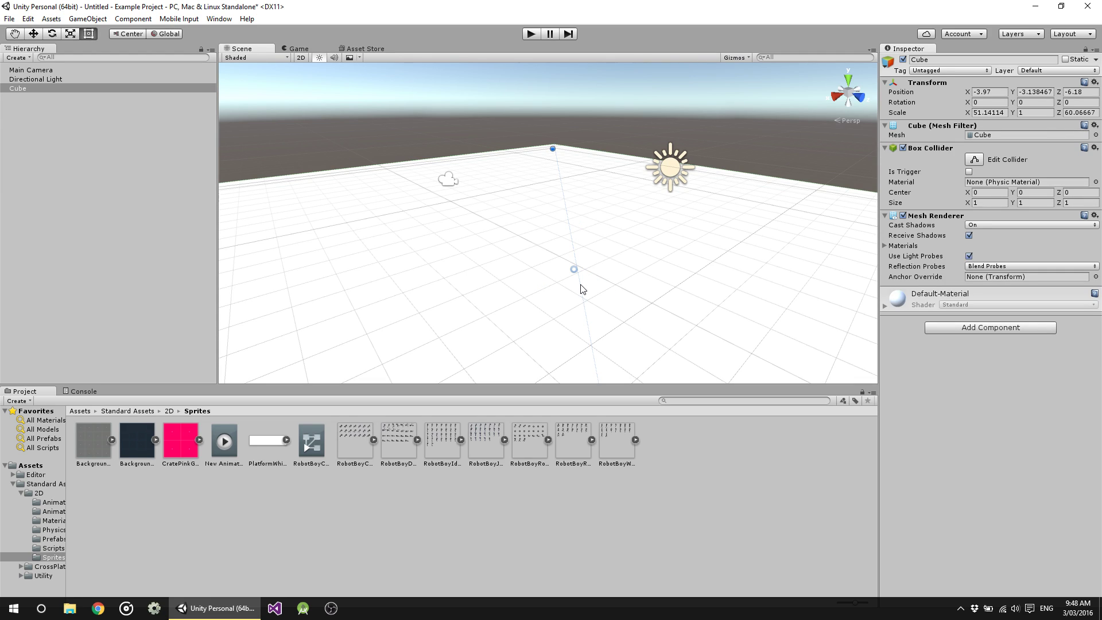
{"action": "key", "text": "q"}
{"action": "key", "text": "w"}
{"action": "key", "text": "e"}
{"action": "key", "text": "r"}
{"action": "key", "text": "t"}
{"action": "key", "text": "w"}
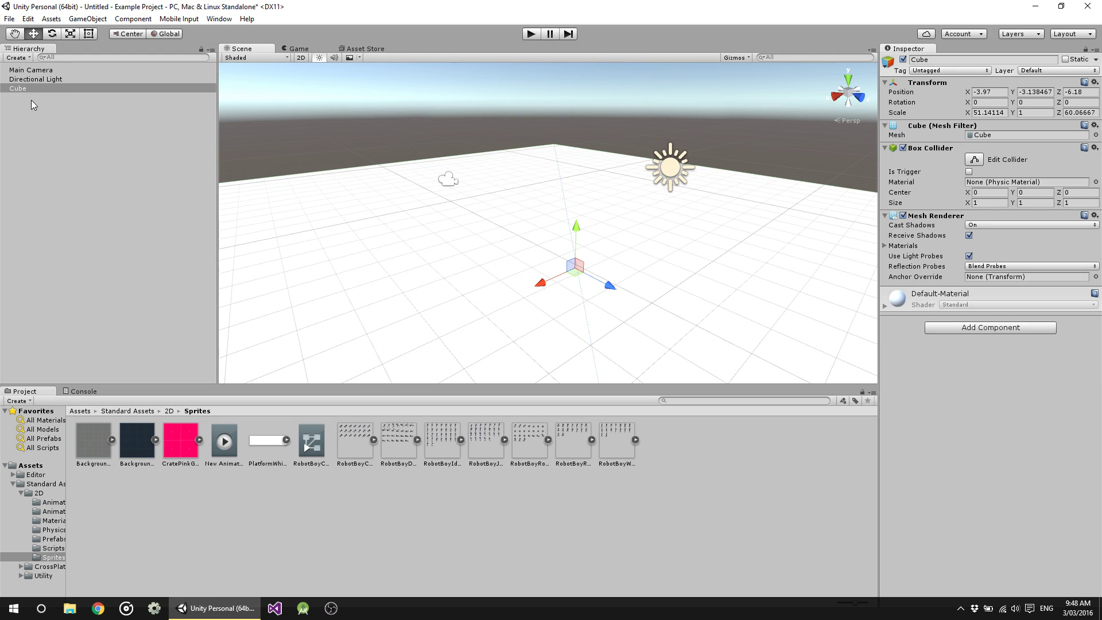
Step: Add a 3D sphere, raise it slightly and shift it along the positive X axis above the floor cube
{"action": "left_click", "coordinate": [51, 134]}
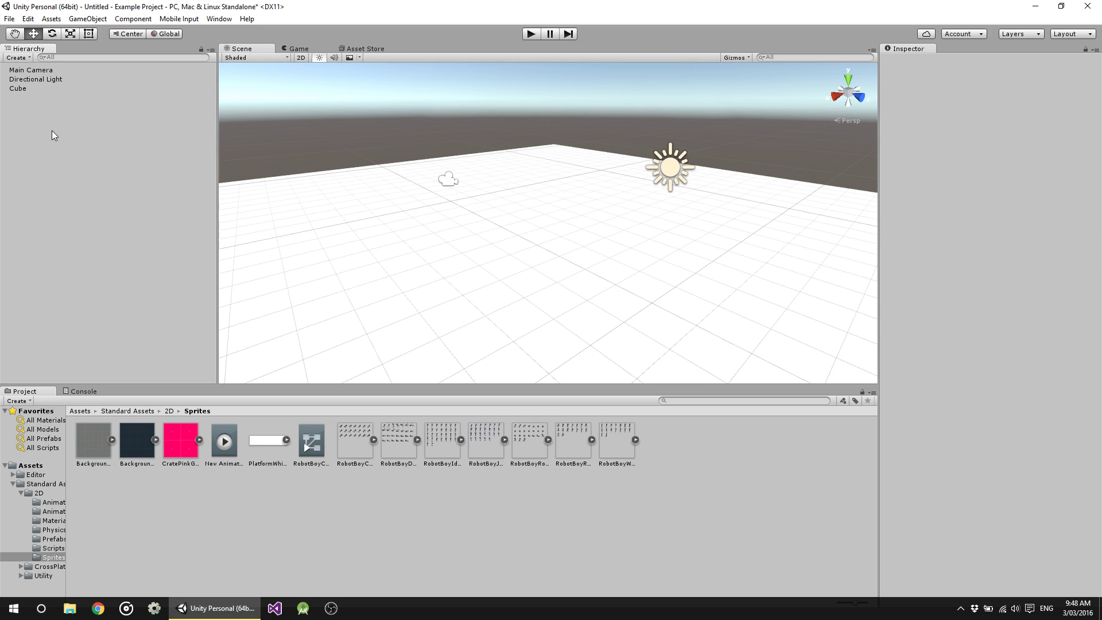
{"action": "right_click", "coordinate": [52, 132]}
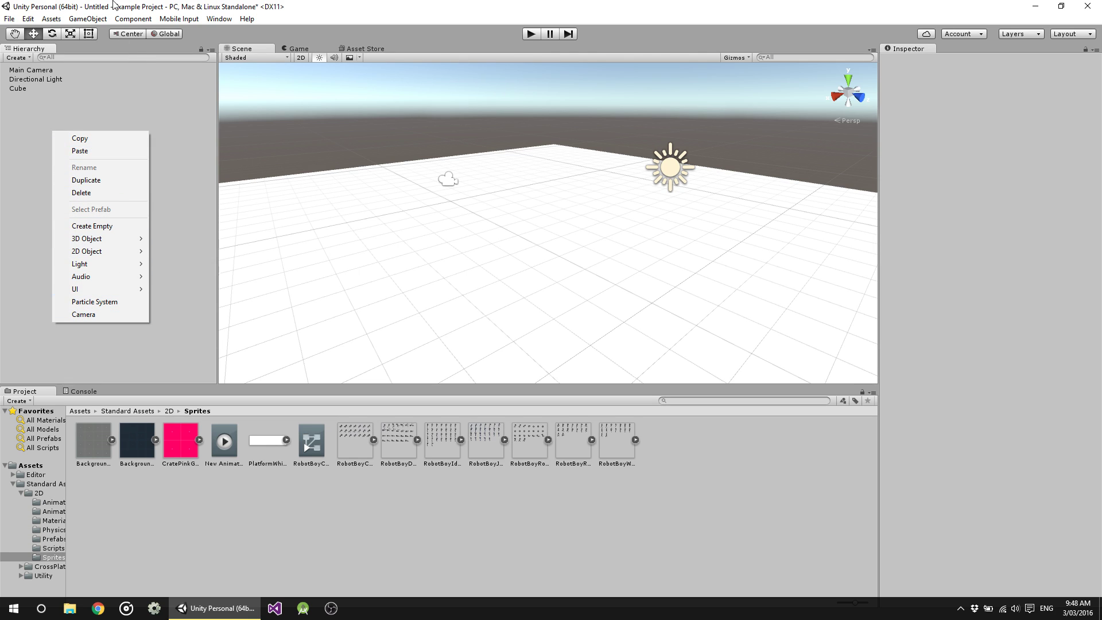
{"action": "mouse_move", "coordinate": [102, 238]}
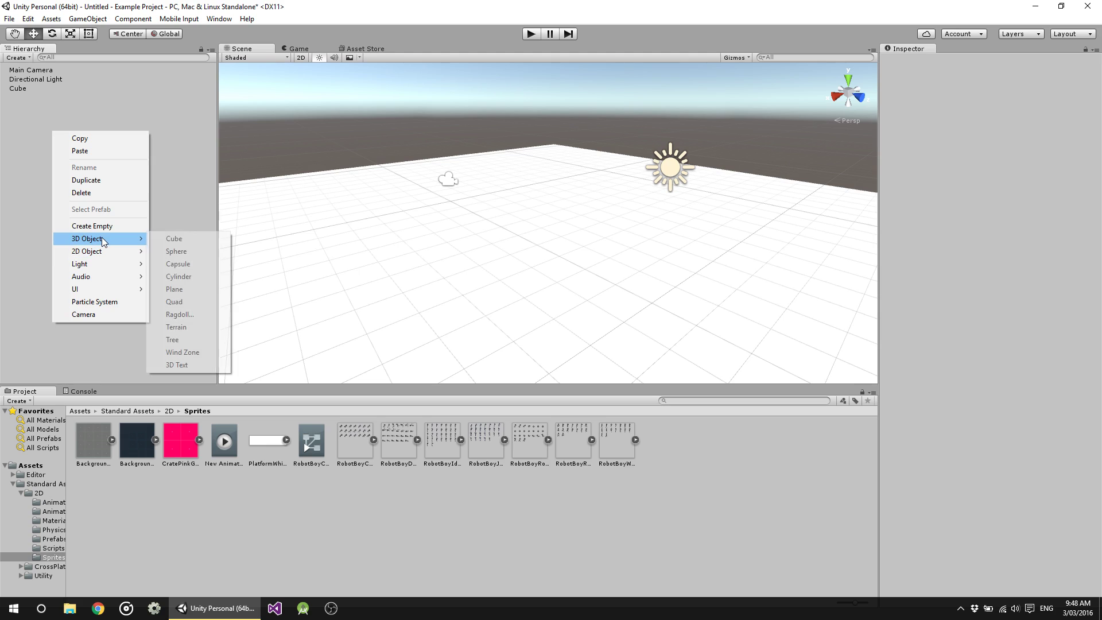
{"action": "left_click", "coordinate": [176, 251]}
{"action": "left_click_drag", "start_coordinate": [554, 167], "coordinate": [554, 163]}
{"action": "left_click_drag", "start_coordinate": [522, 218], "coordinate": [368, 258]}
Step: Add a 3D capsule to the scene from the Hierarchy
{"action": "right_click", "coordinate": [85, 131]}
{"action": "mouse_move", "coordinate": [132, 239]}
{"action": "left_click", "coordinate": [245, 264]}
Step: Lower the floor cube to about Y -5.74 so it sits beneath the other shapes
{"action": "right_click", "coordinate": [54, 137]}
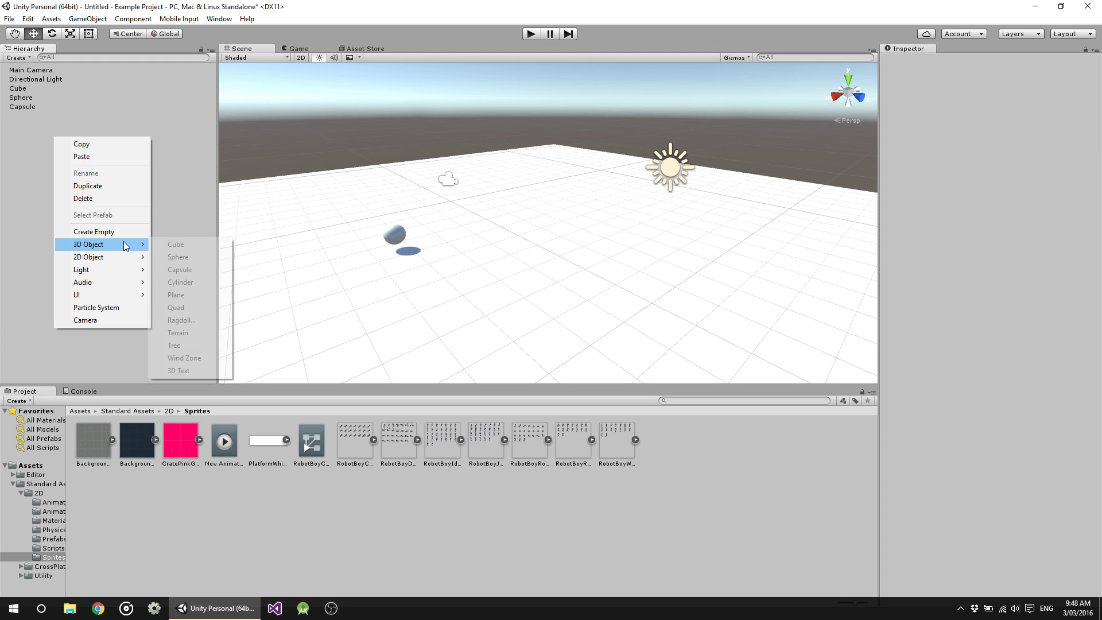
{"action": "left_click", "coordinate": [60, 108]}
{"action": "left_click", "coordinate": [534, 206]}
{"action": "left_click_drag", "start_coordinate": [576, 230], "coordinate": [575, 279]}
Step: Add a 3D cylinder and move it along the positive Z axis, clear of the capsule
{"action": "right_click", "coordinate": [46, 163]}
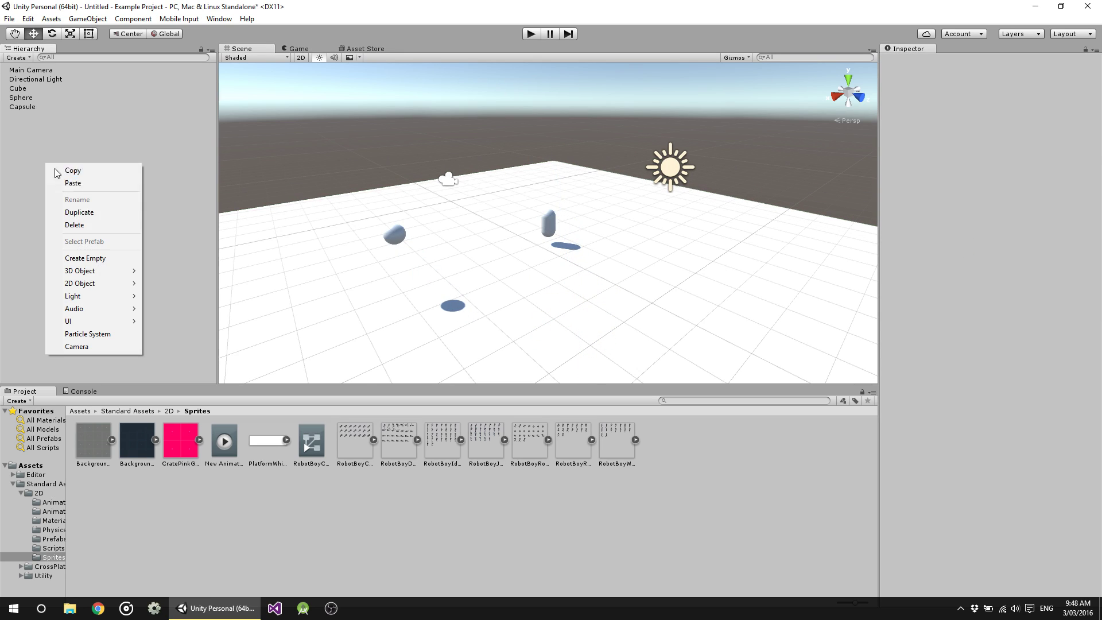
{"action": "mouse_move", "coordinate": [106, 273]}
{"action": "left_click", "coordinate": [173, 309]}
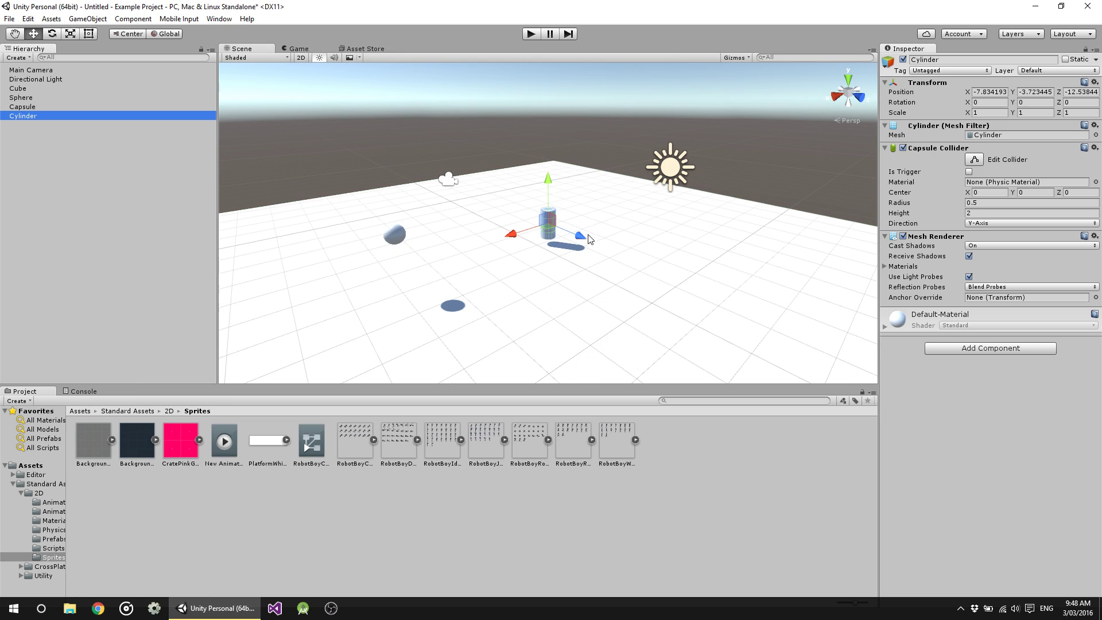
{"action": "left_click_drag", "start_coordinate": [583, 235], "coordinate": [661, 273]}
{"action": "left_click", "coordinate": [137, 186]}
Step: Add a 3D plane and move it past the floor cube's edge to about Z -36.71
{"action": "right_click", "coordinate": [49, 148]}
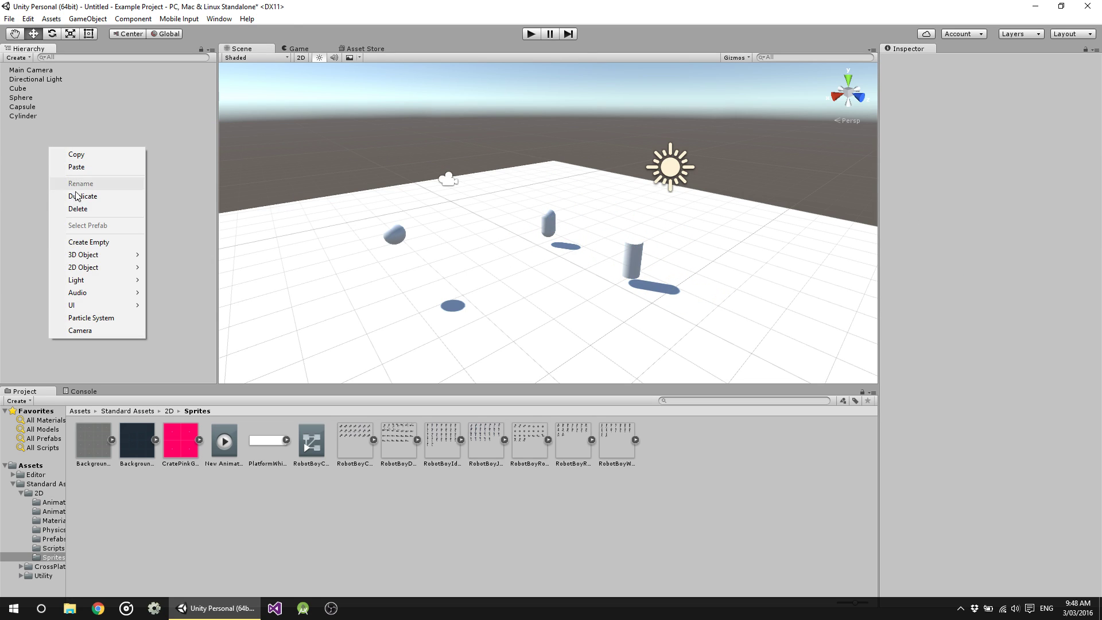
{"action": "mouse_move", "coordinate": [106, 254]}
{"action": "left_click", "coordinate": [193, 305]}
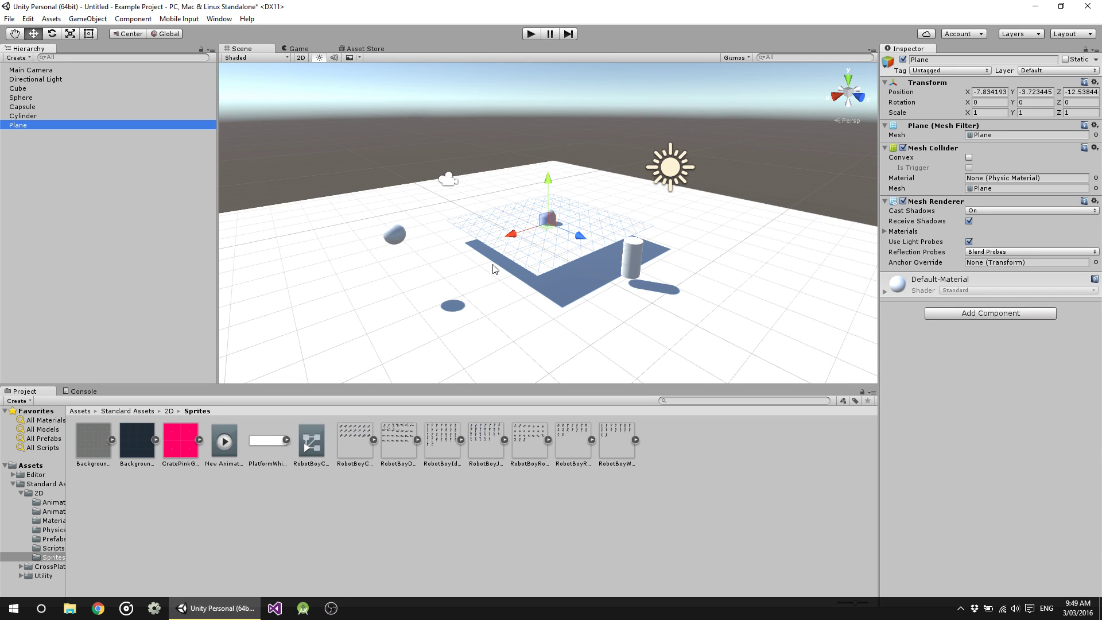
{"action": "left_click_drag", "start_coordinate": [537, 297], "coordinate": [658, 330], "text": "alt"}
{"action": "middle_click_drag", "start_coordinate": [657, 330], "coordinate": [674, 259]}
{"action": "scroll", "coordinate": [627, 308], "scroll_direction": "up", "scroll_amount": 5}
{"action": "right_click_drag", "start_coordinate": [539, 305], "coordinate": [561, 354]}
{"action": "middle_click_drag", "start_coordinate": [504, 254], "coordinate": [594, 272]}
{"action": "left_click_drag", "start_coordinate": [554, 233], "coordinate": [374, 238]}
{"action": "middle_click_drag", "start_coordinate": [374, 238], "coordinate": [635, 244]}
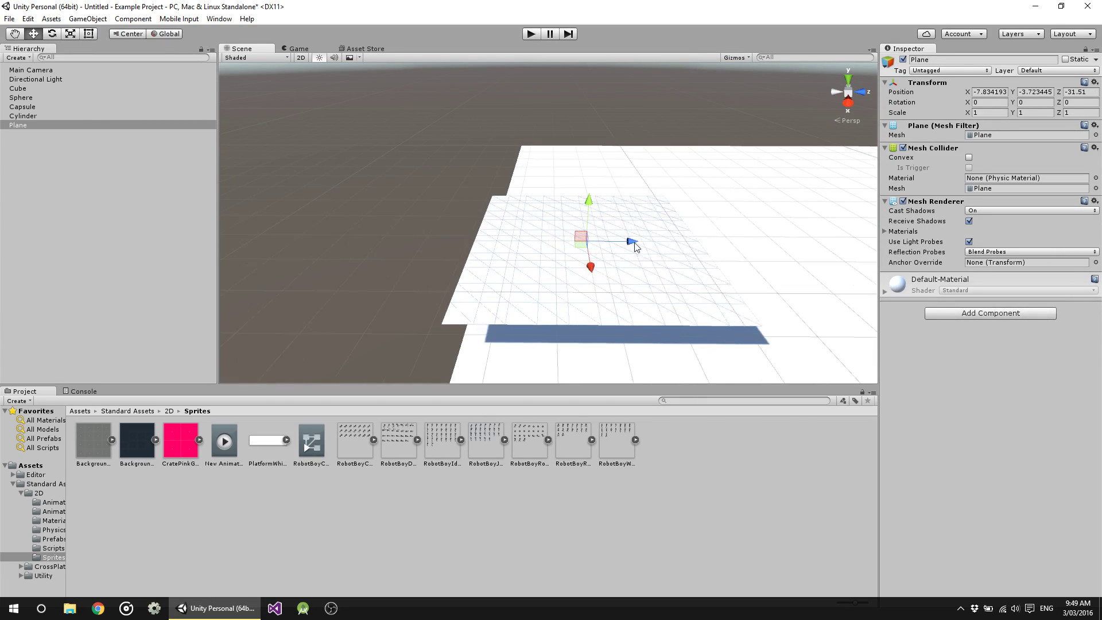
{"action": "left_click_drag", "start_coordinate": [635, 243], "coordinate": [526, 242]}
Step: Raise the plane above the floor cube to about Y 2.44
{"action": "left_click_drag", "start_coordinate": [465, 199], "coordinate": [478, 112]}
{"action": "middle_click_drag", "start_coordinate": [506, 136], "coordinate": [556, 248]}
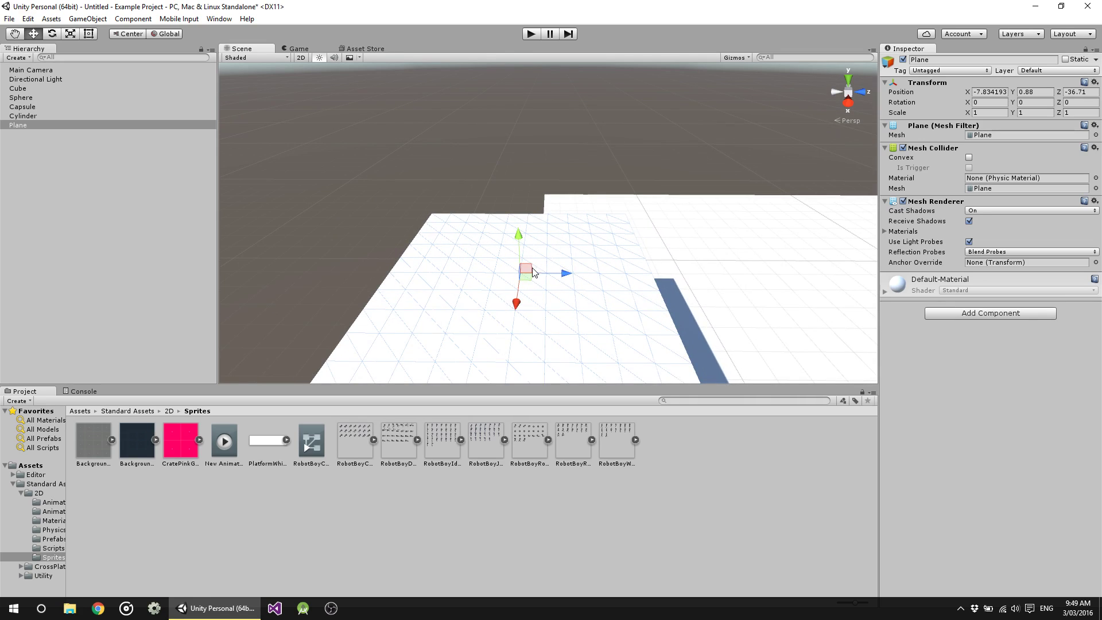
{"action": "left_click_drag", "start_coordinate": [519, 244], "coordinate": [596, 277]}
{"action": "scroll", "coordinate": [595, 277], "scroll_direction": "down", "scroll_amount": 2}
{"action": "scroll", "coordinate": [595, 277], "scroll_direction": "up", "scroll_amount": 2}
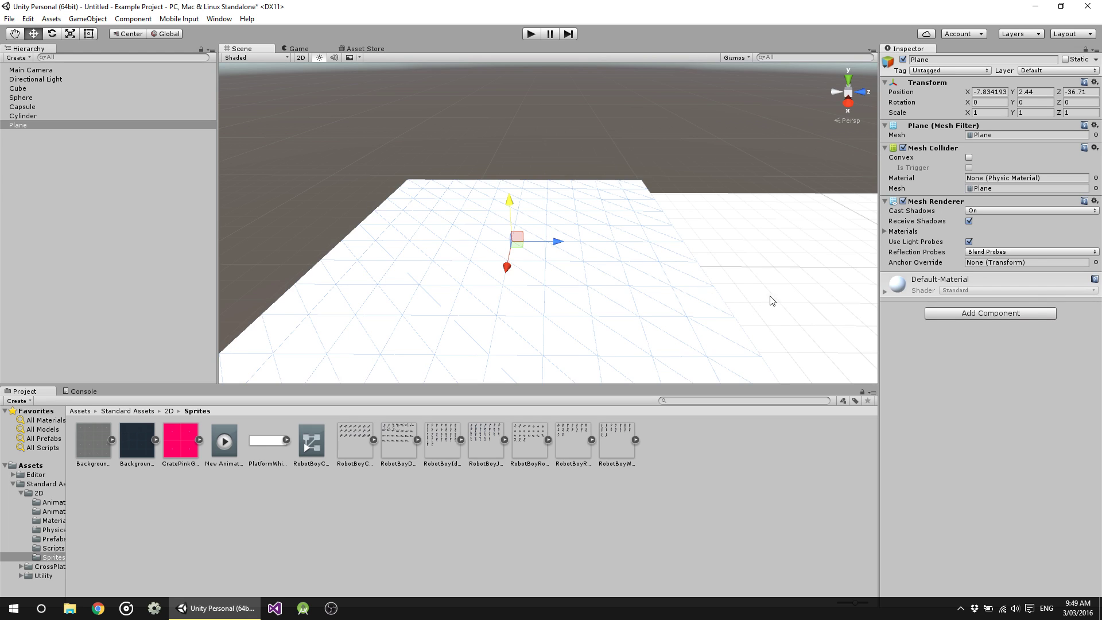
Step: Turn off the grid display in the Scene view
{"action": "right_click_drag", "start_coordinate": [760, 294], "coordinate": [849, 278]}
{"action": "left_click", "coordinate": [743, 57]}
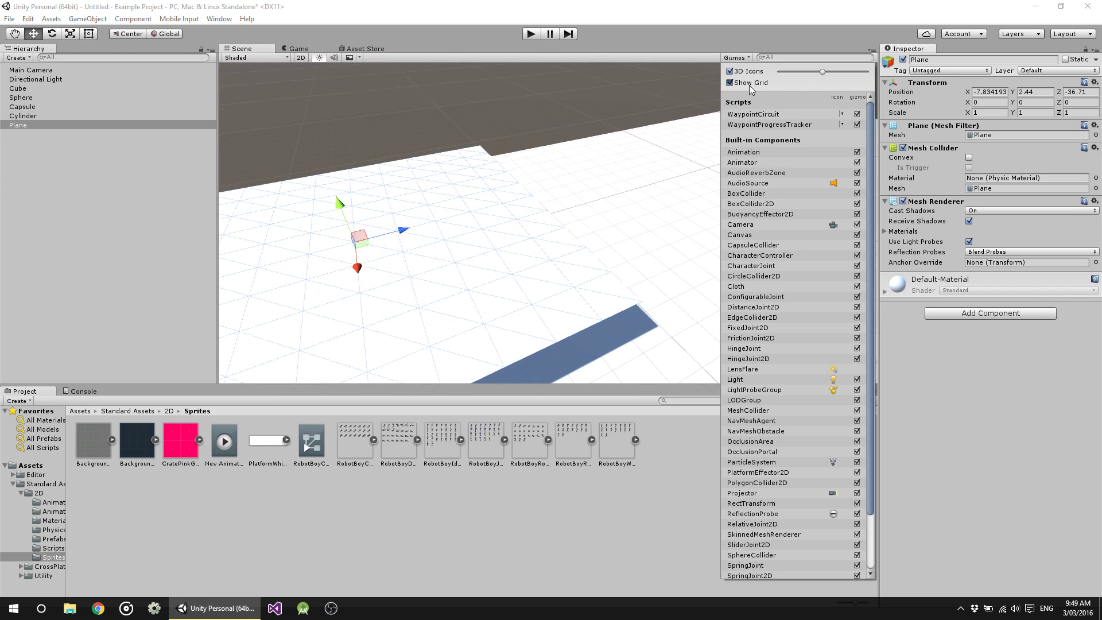
{"action": "left_click", "coordinate": [749, 85]}
{"action": "left_click", "coordinate": [739, 56]}
Step: Select the floor cube and examine its top surface and side thickness from several angles
{"action": "left_click", "coordinate": [755, 290]}
{"action": "right_click_drag", "start_coordinate": [665, 272], "coordinate": [677, 271]}
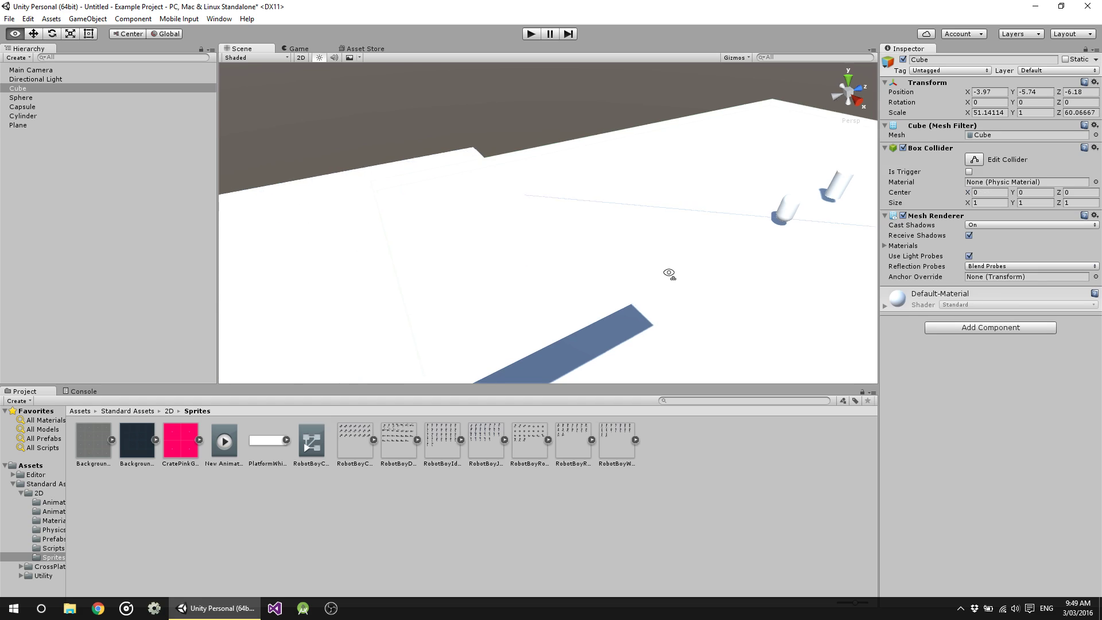
{"action": "left_click_drag", "start_coordinate": [677, 273], "coordinate": [845, 253], "text": "alt"}
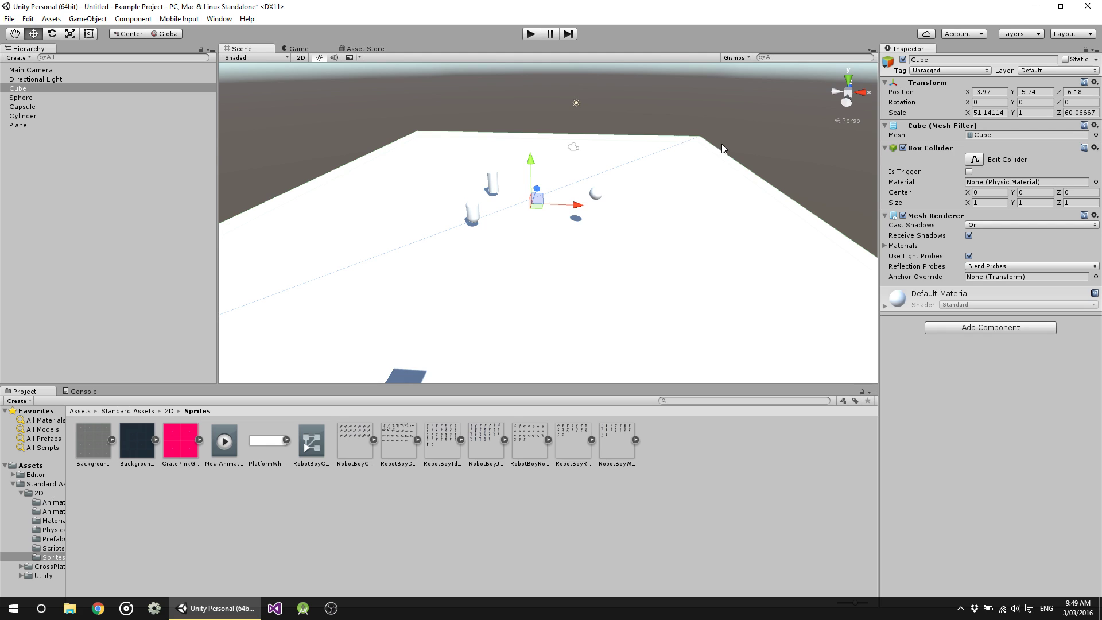
{"action": "left_click_drag", "start_coordinate": [721, 149], "coordinate": [699, 267], "text": "alt"}
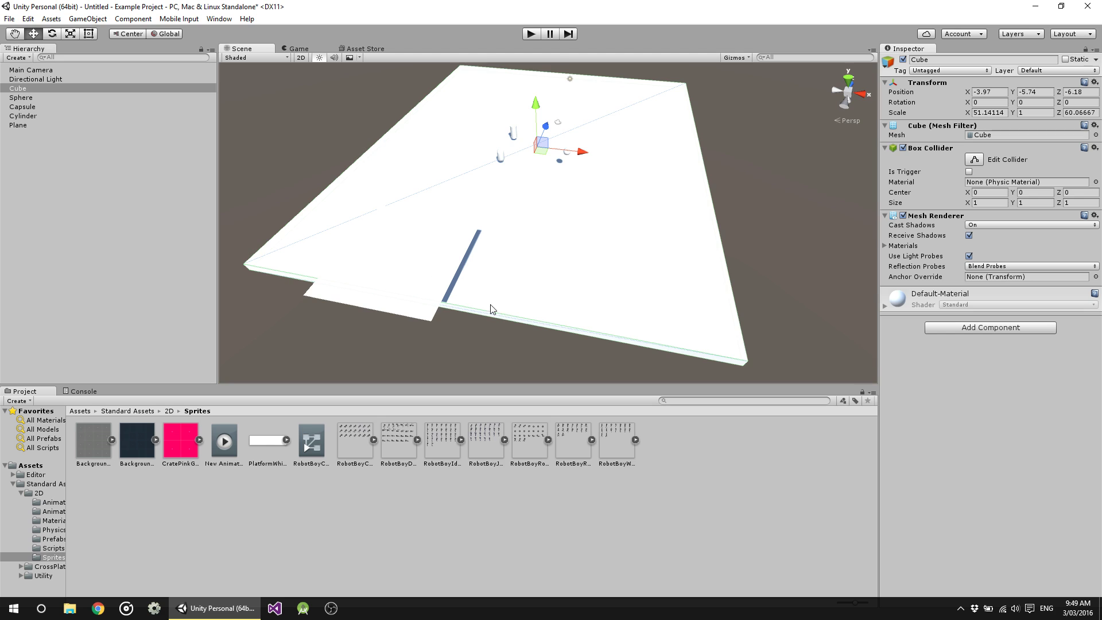
{"action": "right_click_drag", "start_coordinate": [565, 315], "coordinate": [587, 275]}
{"action": "middle_click_drag", "start_coordinate": [586, 274], "coordinate": [612, 128]}
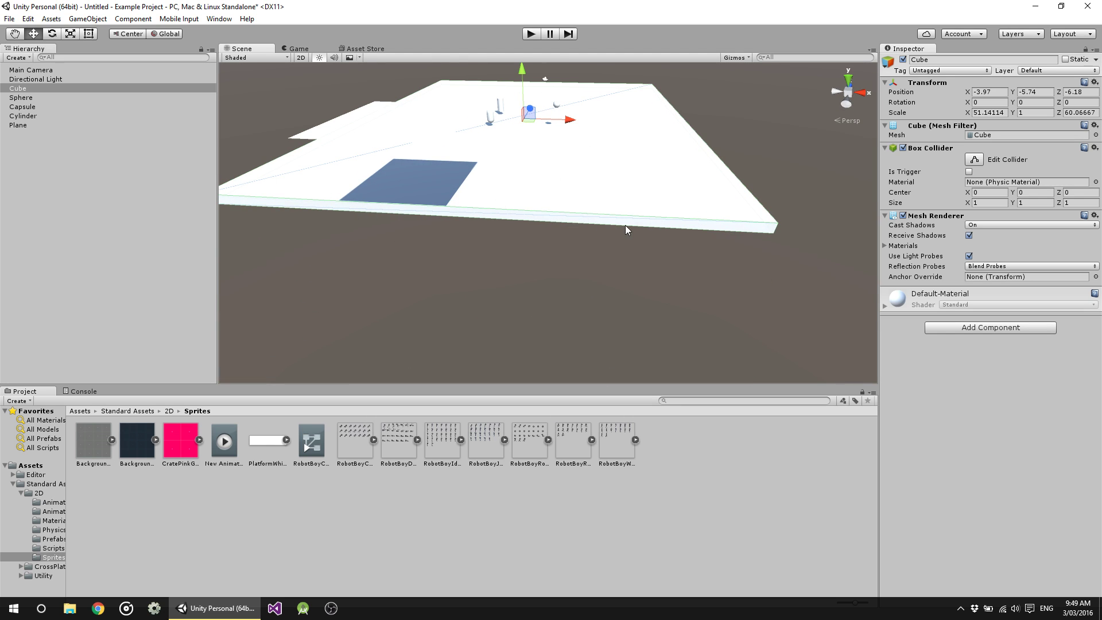
{"action": "middle_click_drag", "start_coordinate": [577, 235], "coordinate": [588, 312]}
{"action": "scroll", "coordinate": [583, 310], "scroll_direction": "up", "scroll_amount": 3}
Step: Select the plane and examine it from above and from underneath
{"action": "left_click", "coordinate": [418, 290]}
{"action": "right_click_drag", "start_coordinate": [539, 294], "coordinate": [484, 325]}
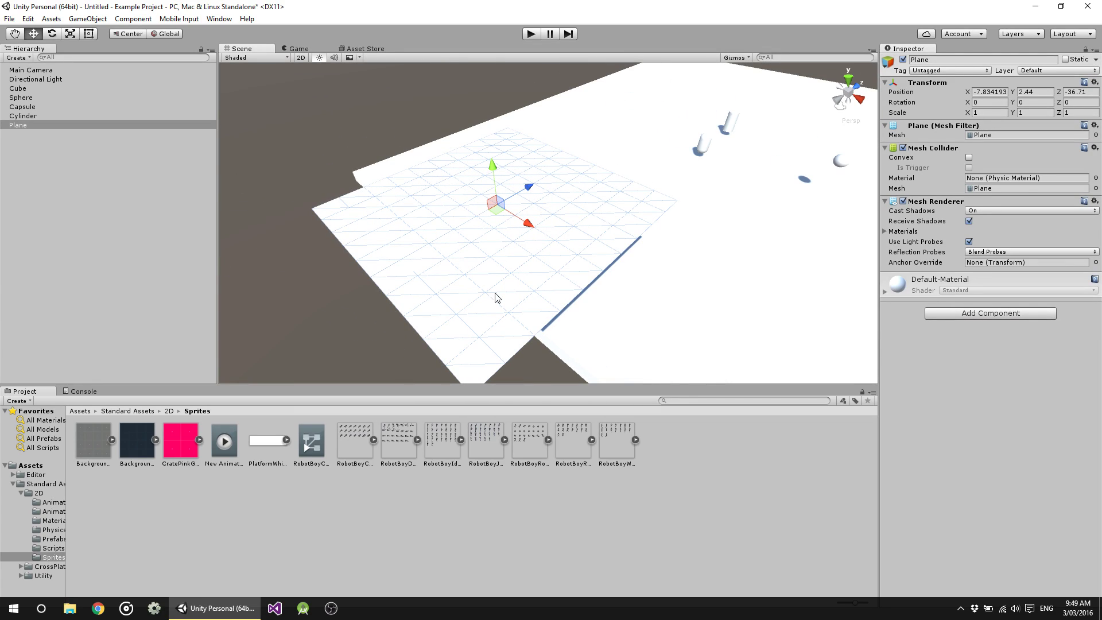
{"action": "scroll", "coordinate": [495, 292], "scroll_direction": "up", "scroll_amount": 3}
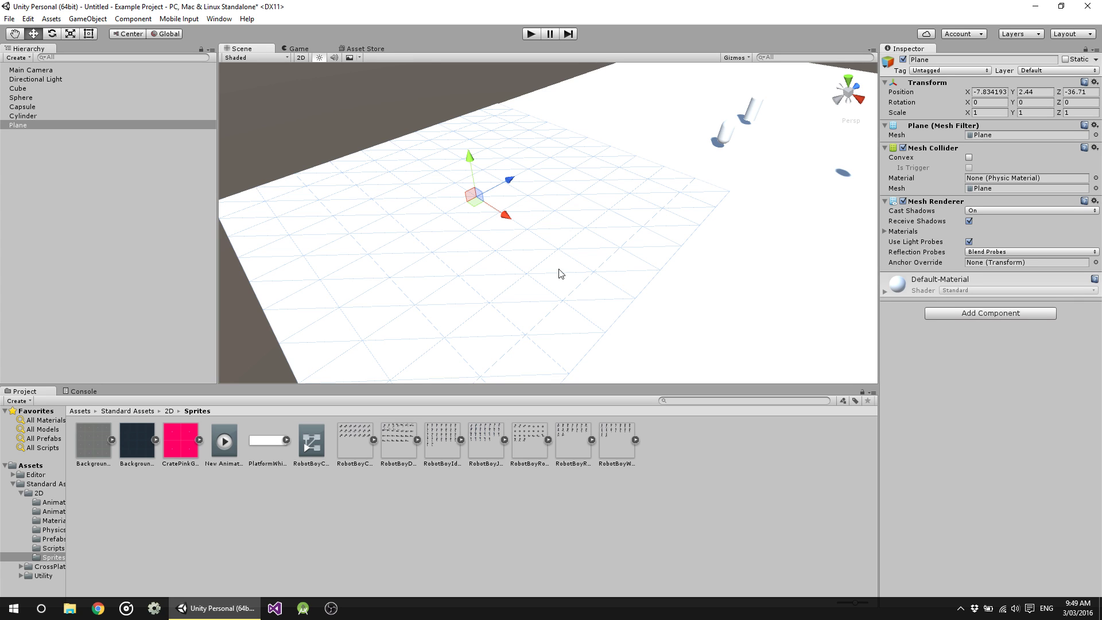
{"action": "left_click_drag", "start_coordinate": [561, 271], "coordinate": [612, 225], "text": "alt"}
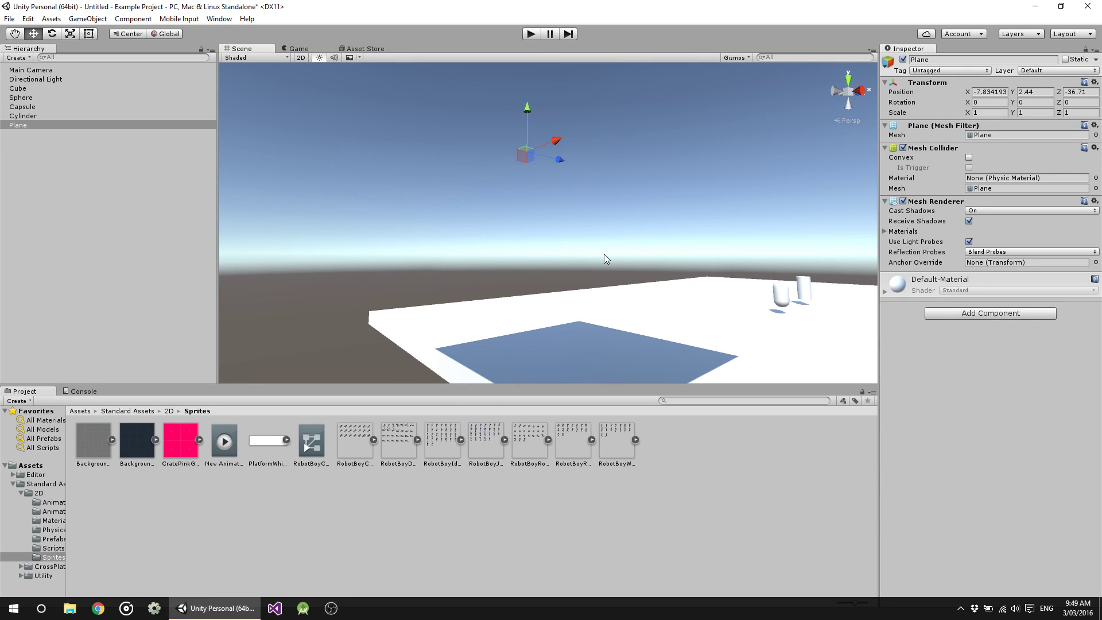
Step: Compare the plane's upper side and underside by viewing it from low and high angles around the floor
{"action": "left_click_drag", "start_coordinate": [604, 254], "coordinate": [657, 360], "text": "alt"}
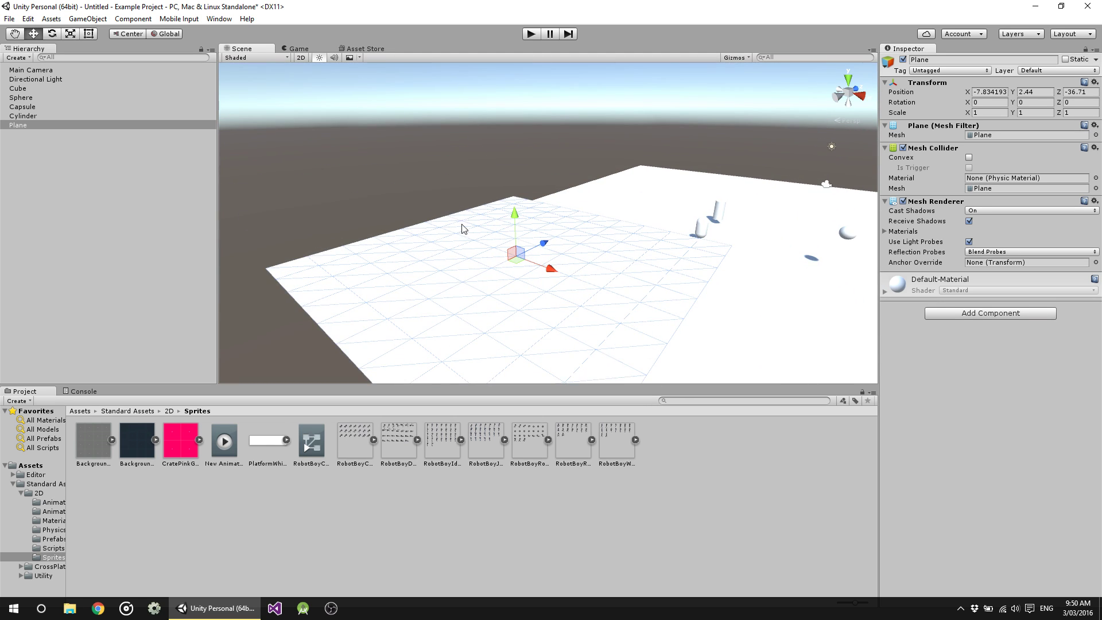
{"action": "left_click_drag", "start_coordinate": [629, 308], "coordinate": [649, 266], "text": "alt"}
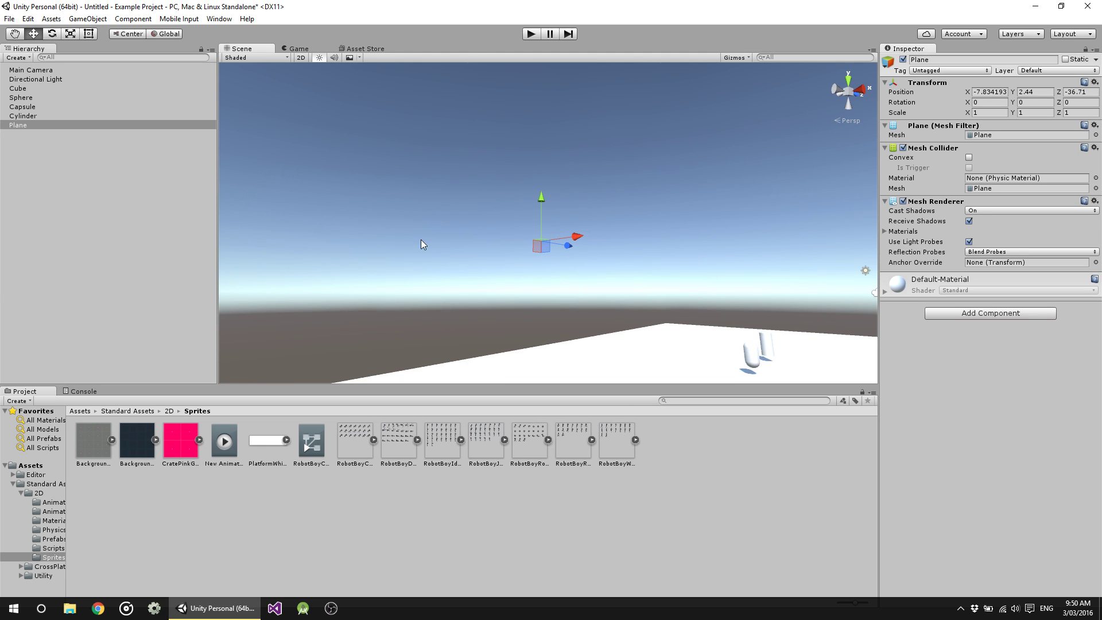
{"action": "mouse_move", "coordinate": [578, 224]}
{"action": "left_mouse_down", "text": "alt"}
{"action": "mouse_move", "coordinate": [586, 325]}
{"action": "mouse_move", "coordinate": [569, 302]}
{"action": "mouse_move", "coordinate": [583, 226]}
{"action": "left_mouse_up", "text": "alt"}
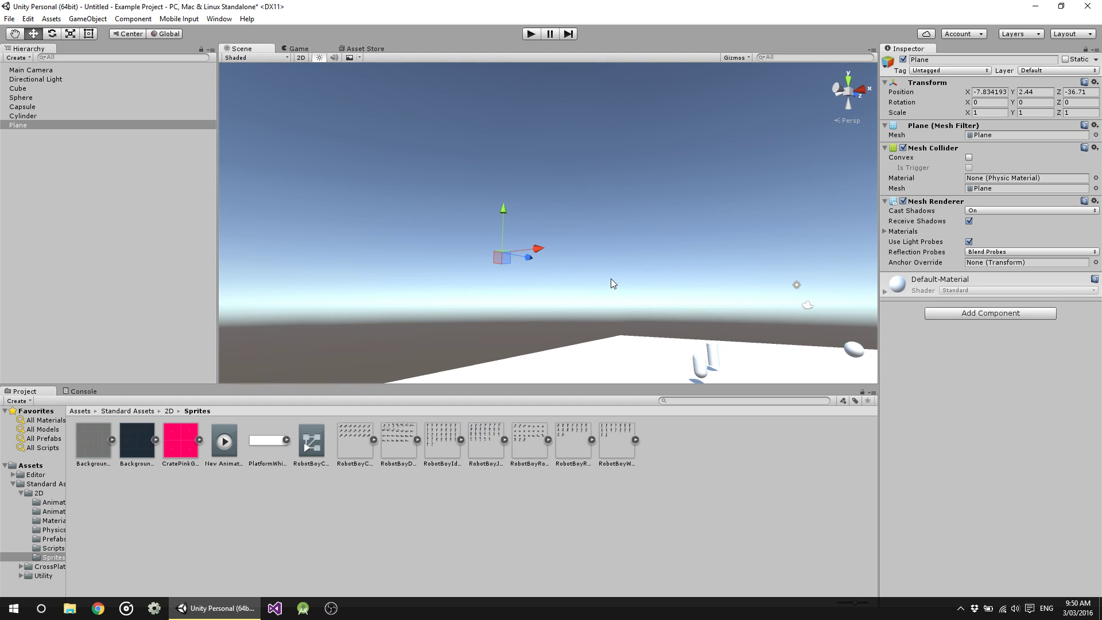
{"action": "left_click_drag", "start_coordinate": [608, 261], "coordinate": [603, 291], "text": "alt"}
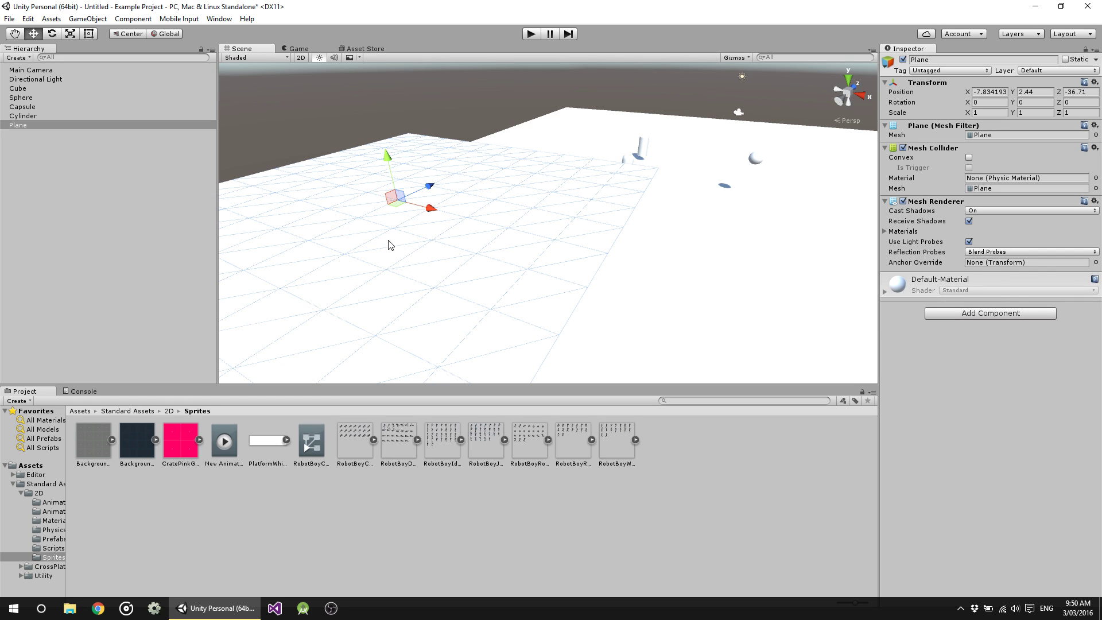
{"action": "left_click_drag", "start_coordinate": [389, 246], "coordinate": [468, 250], "text": "alt"}
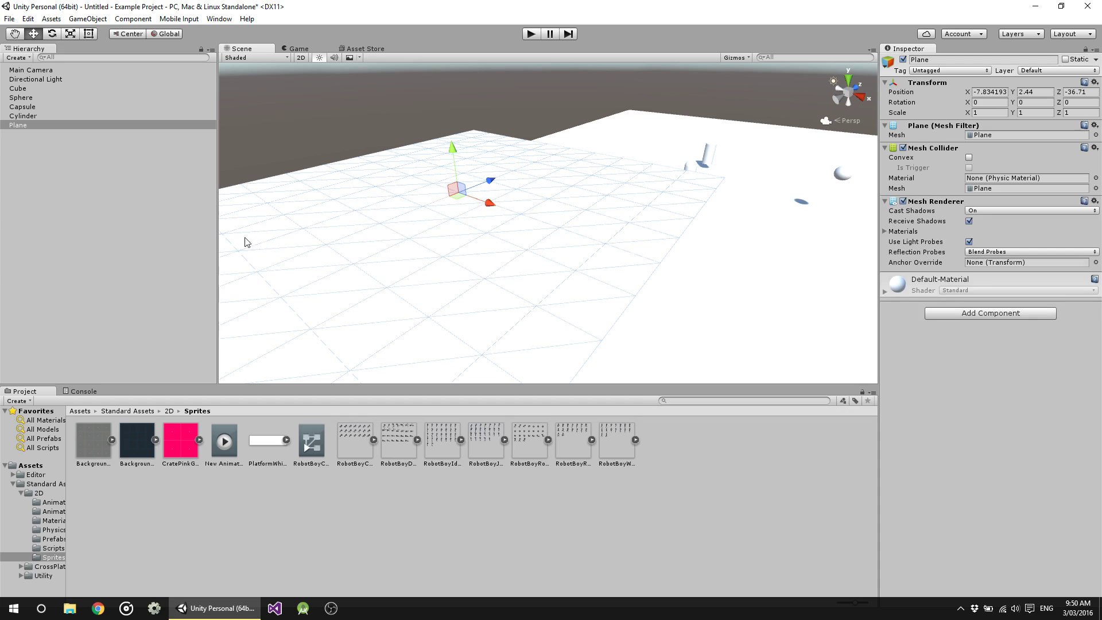
Step: Create a 3D quad in the scene and raise it above the floor to about Y 3.19
{"action": "left_click", "coordinate": [149, 207]}
{"action": "left_click", "coordinate": [418, 201]}
{"action": "left_click", "coordinate": [88, 183]}
{"action": "right_click", "coordinate": [48, 156]}
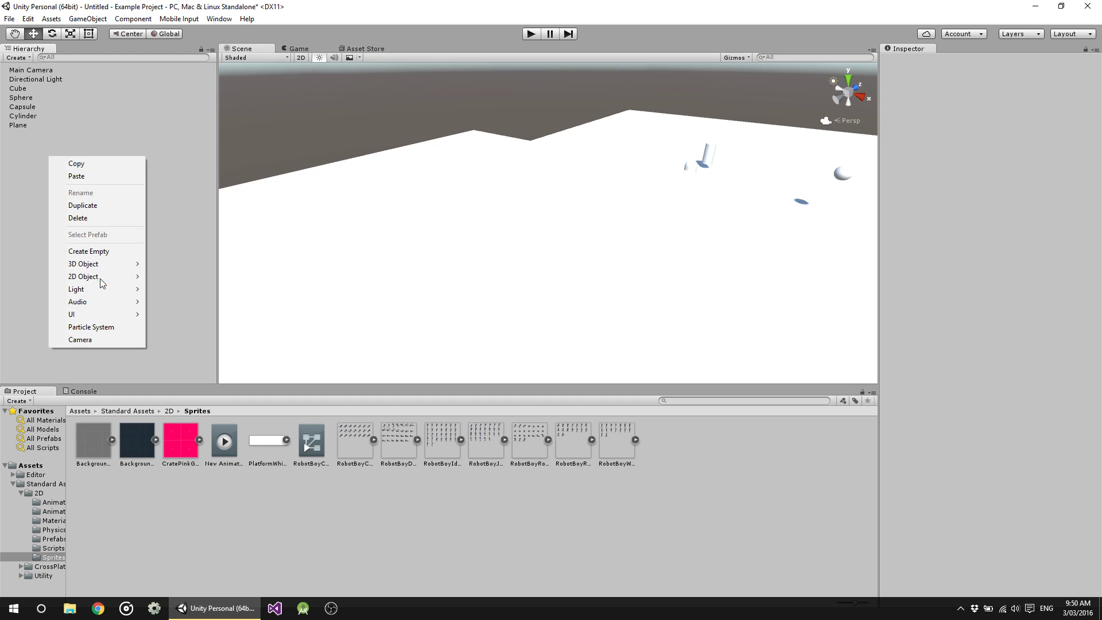
{"action": "mouse_move", "coordinate": [101, 279]}
{"action": "left_click", "coordinate": [172, 327]}
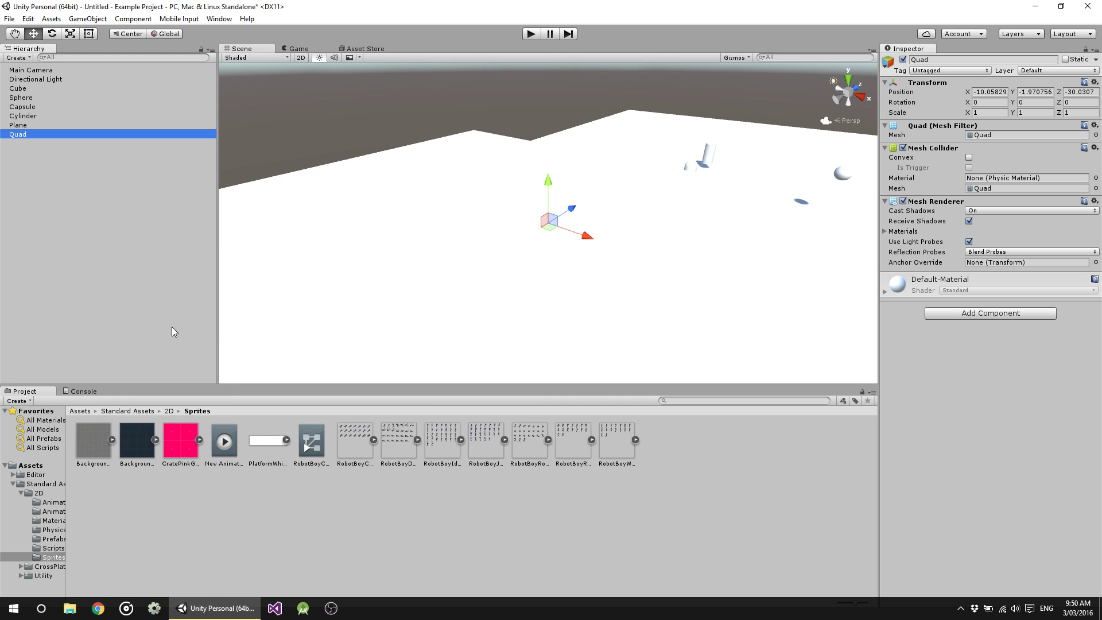
{"action": "left_click_drag", "start_coordinate": [549, 184], "coordinate": [547, 94]}
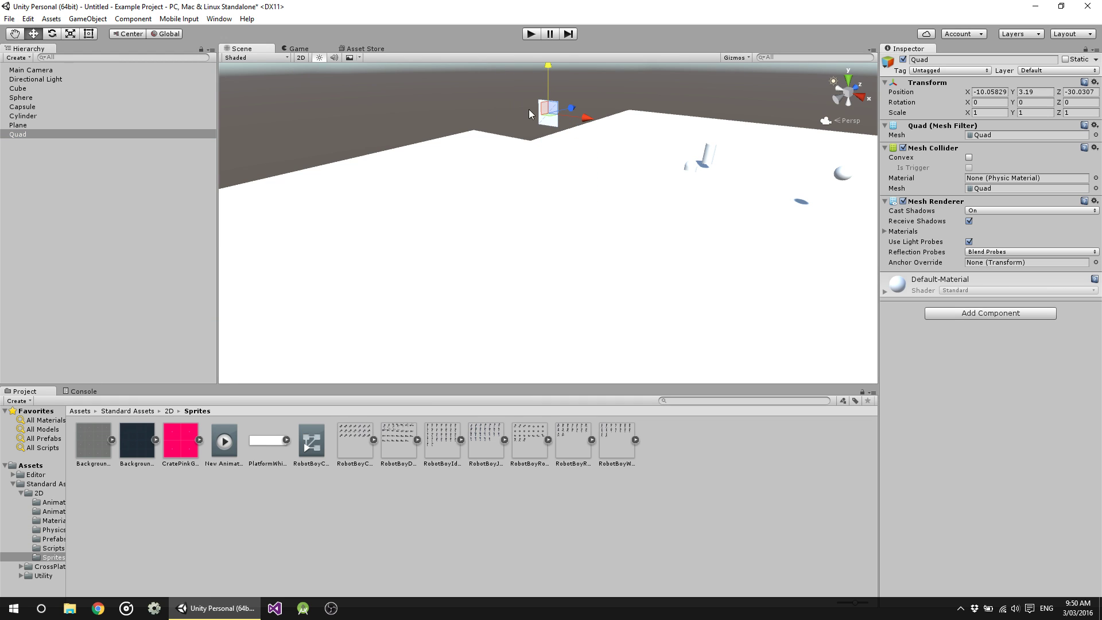
Step: Examine the selected quad up close and from several angles, checking its size and flat shape
{"action": "middle_click_drag", "start_coordinate": [529, 110], "coordinate": [488, 176]}
{"action": "scroll", "coordinate": [505, 213], "scroll_direction": "up", "scroll_amount": 10}
{"action": "left_click_drag", "start_coordinate": [507, 217], "coordinate": [768, 222], "text": "alt"}
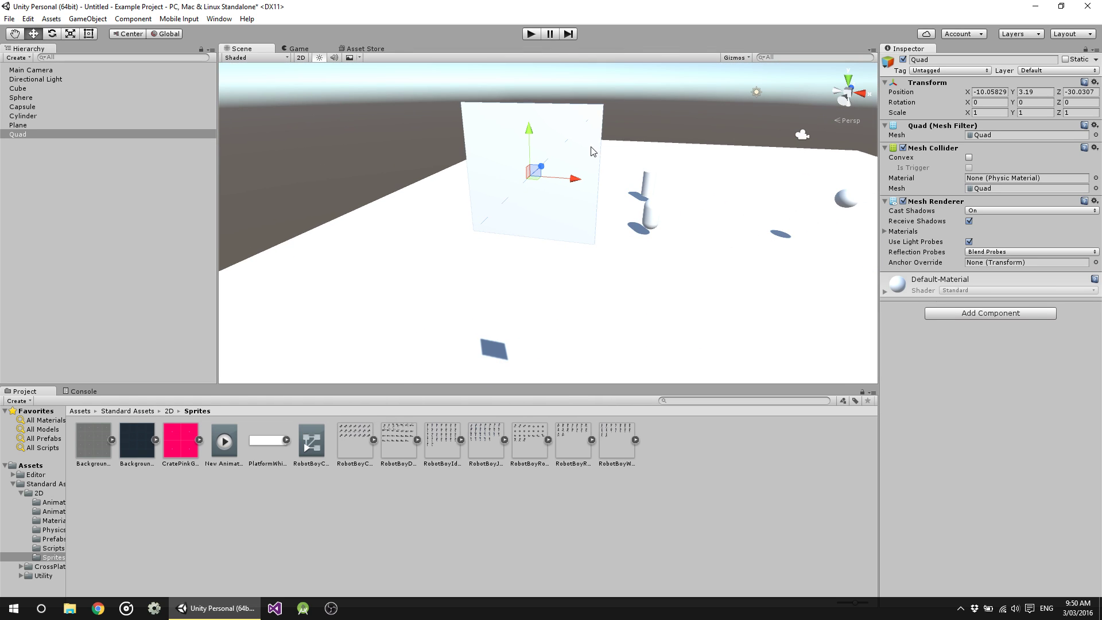
{"action": "scroll", "coordinate": [588, 149], "scroll_direction": "down", "scroll_amount": 3}
{"action": "scroll", "coordinate": [578, 264], "scroll_direction": "down", "scroll_amount": 2}
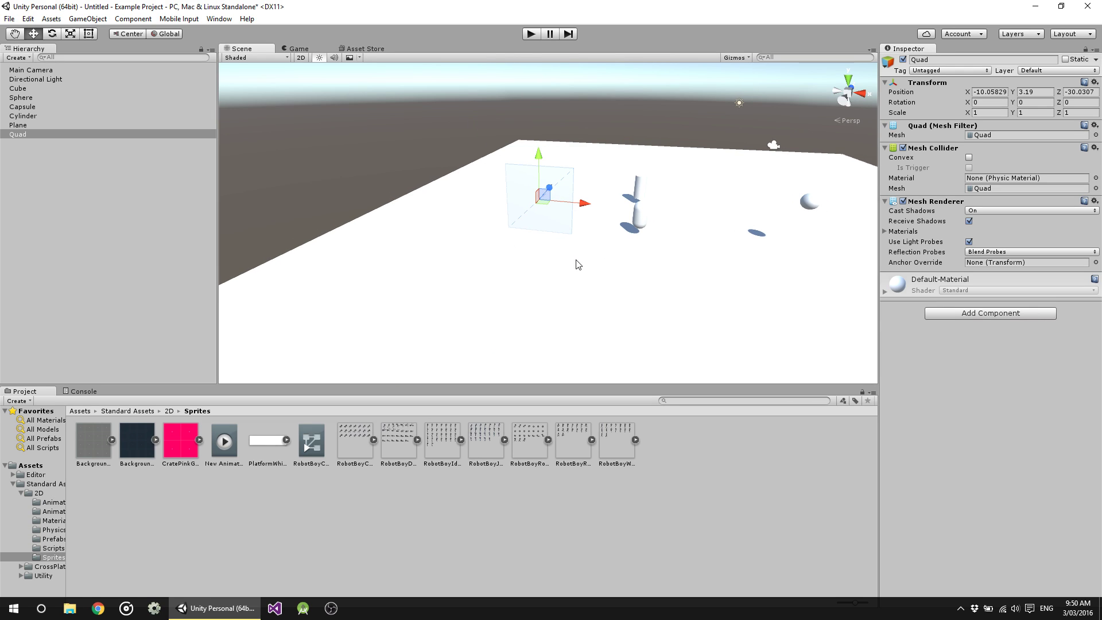
{"action": "left_click", "coordinate": [459, 340]}
{"action": "left_click", "coordinate": [554, 220]}
{"action": "middle_click_drag", "start_coordinate": [647, 249], "coordinate": [416, 236]}
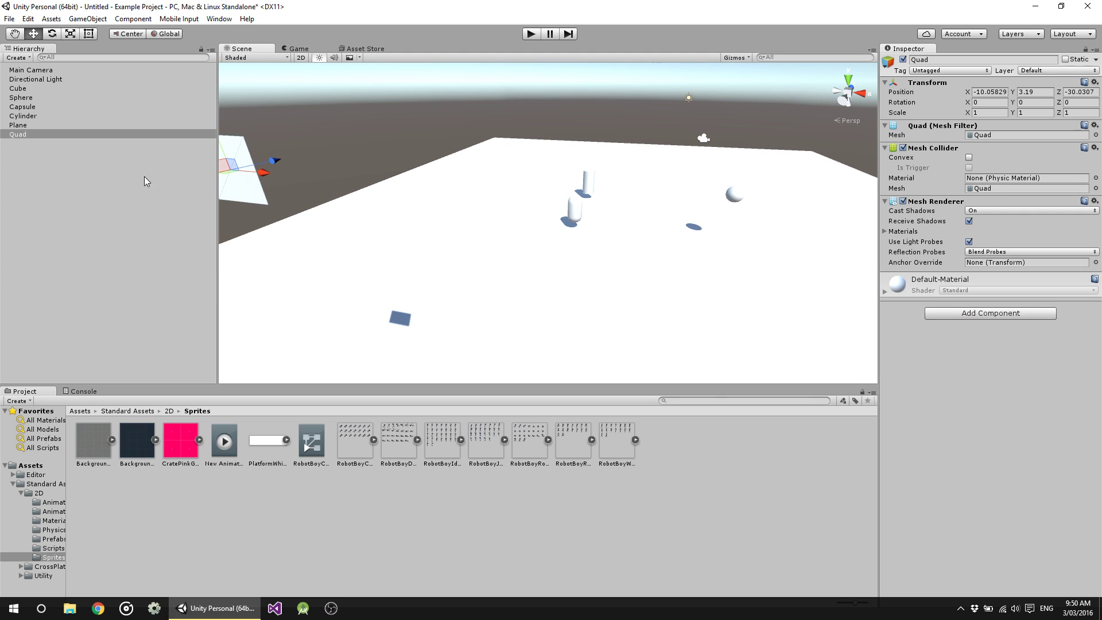
Step: Create an empty 2D sprite object and raise it above the floor to about Y 4.1
{"action": "right_click", "coordinate": [34, 171]}
{"action": "mouse_move", "coordinate": [84, 279]}
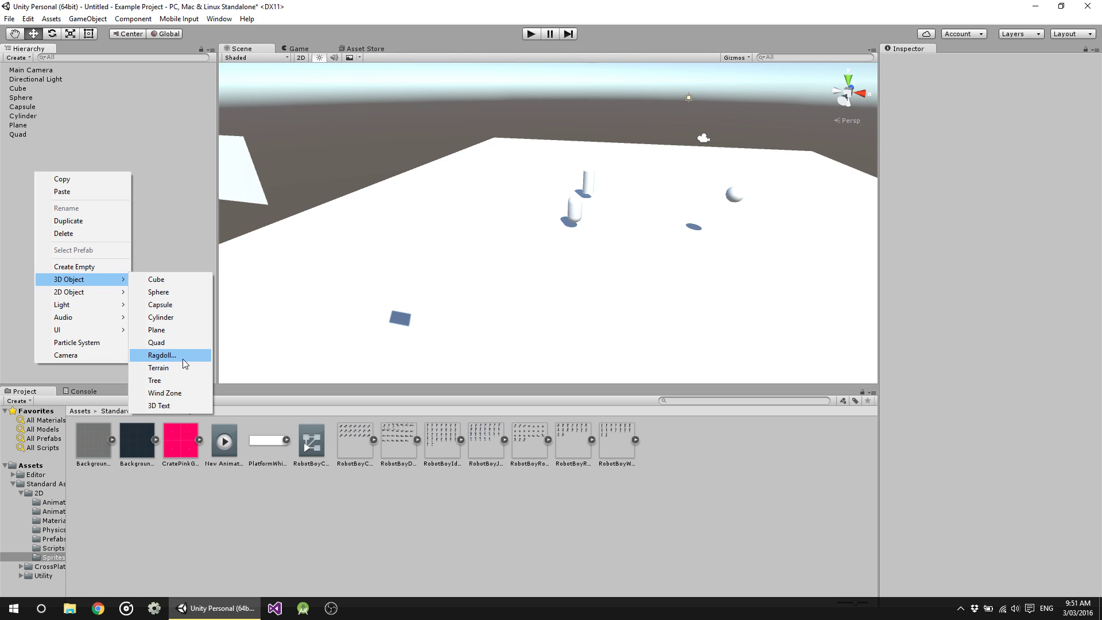
{"action": "mouse_move", "coordinate": [74, 297]}
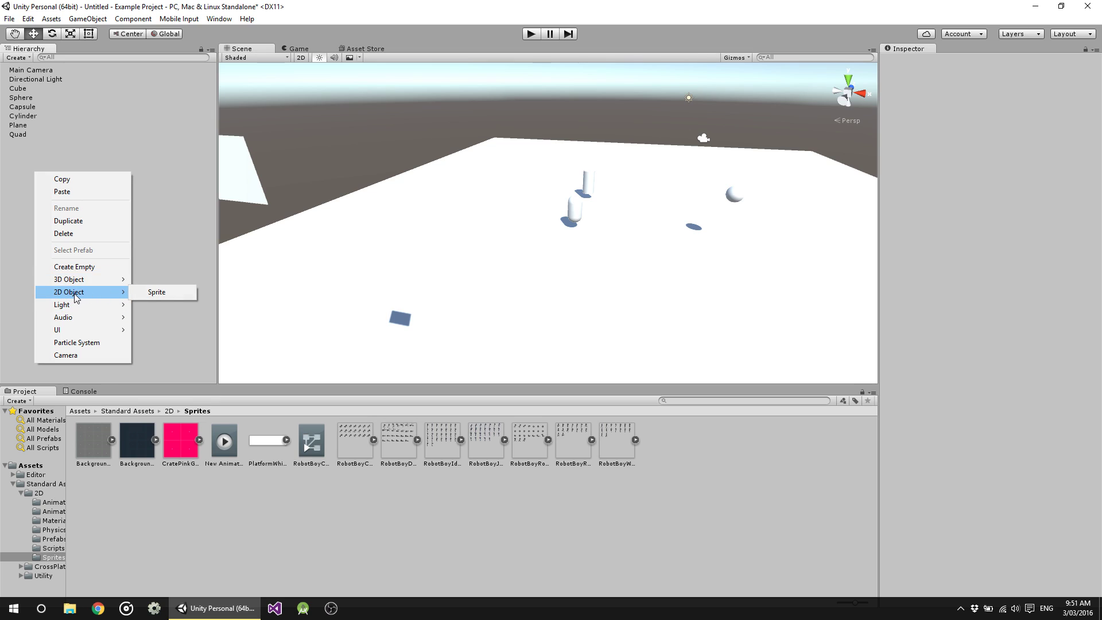
{"action": "left_click", "coordinate": [144, 292]}
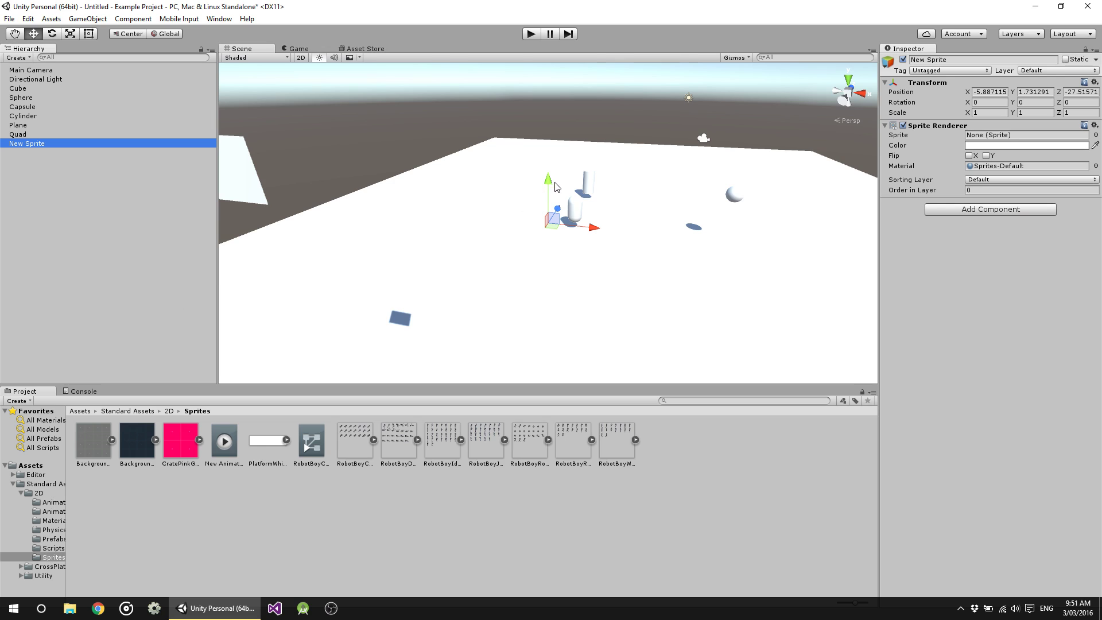
{"action": "left_click_drag", "start_coordinate": [554, 186], "coordinate": [567, 81]}
{"action": "key", "text": "f"}
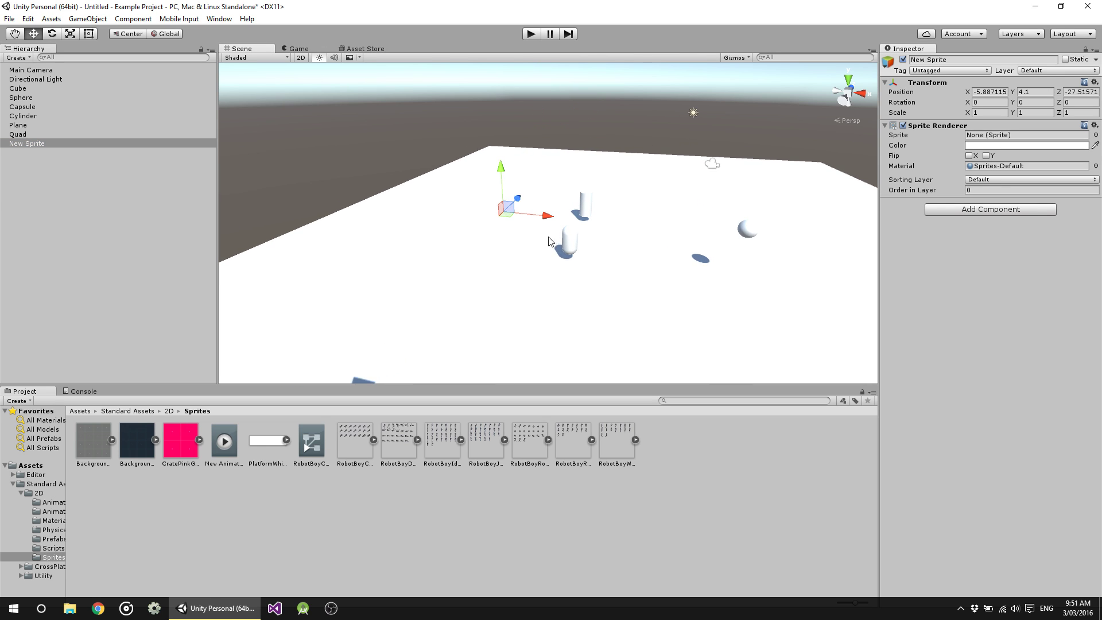
Step: Assign CratePinkGridSprite from the project's Sprites folder as the image of the new sprite object
{"action": "scroll", "coordinate": [548, 240], "scroll_direction": "up", "scroll_amount": 1}
{"action": "right_click_drag", "start_coordinate": [542, 271], "coordinate": [544, 243]}
{"action": "middle_click_drag", "start_coordinate": [543, 243], "coordinate": [589, 155]}
{"action": "scroll", "coordinate": [565, 203], "scroll_direction": "up", "scroll_amount": 1}
{"action": "right_click_drag", "start_coordinate": [566, 208], "coordinate": [634, 260]}
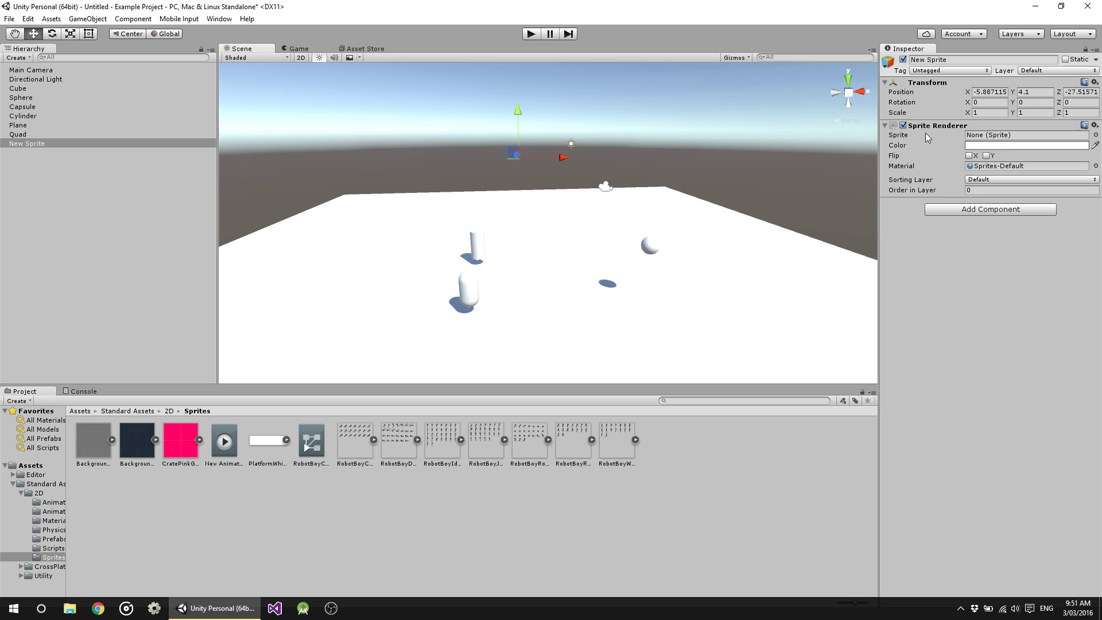
{"action": "left_click", "coordinate": [980, 136]}
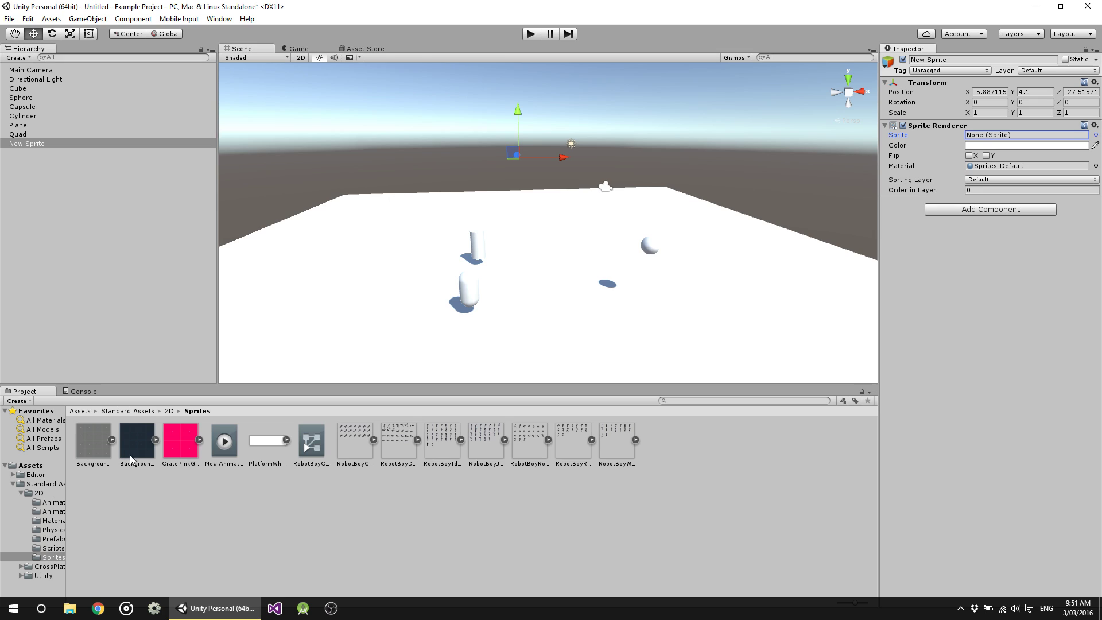
{"action": "left_click_drag", "start_coordinate": [181, 440], "coordinate": [1001, 134]}
{"action": "middle_click_drag", "start_coordinate": [775, 234], "coordinate": [634, 319]}
{"action": "scroll", "coordinate": [634, 319], "scroll_direction": "down", "scroll_amount": 5}
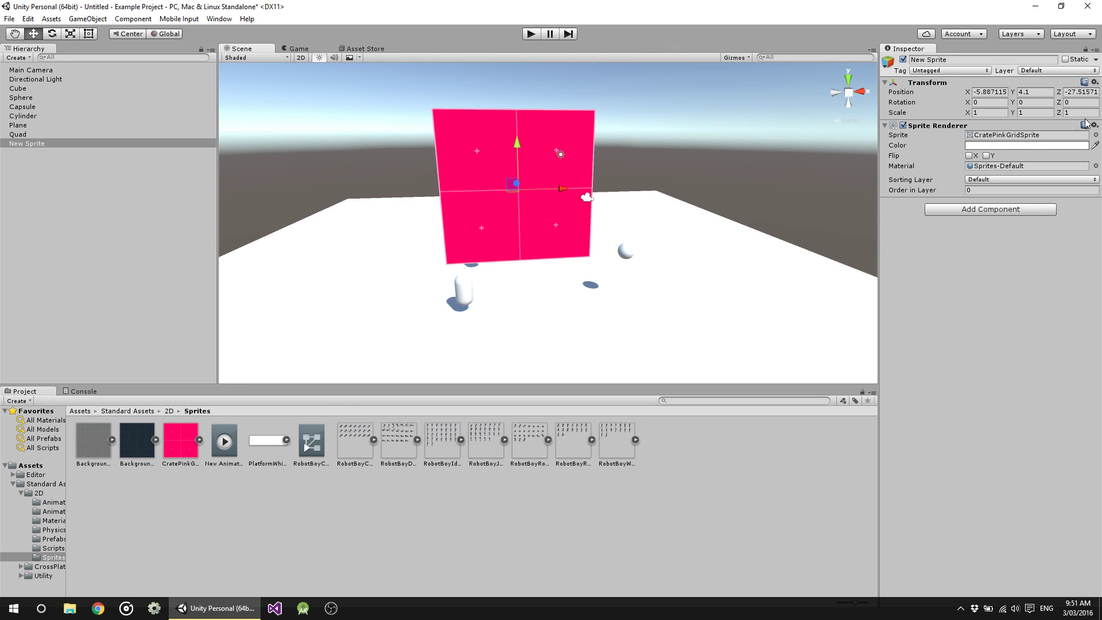
Step: Browse the list of sprites selectable for the Sprite property and close it without choosing another
{"action": "left_click", "coordinate": [1096, 134]}
{"action": "scroll", "coordinate": [457, 183], "scroll_direction": "down", "scroll_amount": 10}
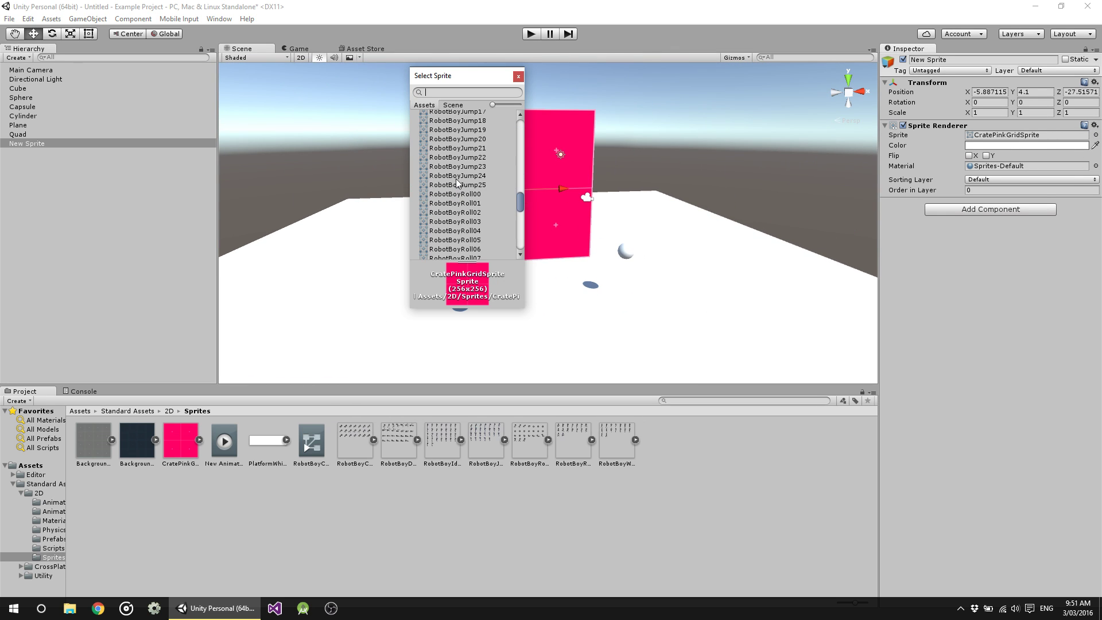
{"action": "scroll", "coordinate": [457, 182], "scroll_direction": "down", "scroll_amount": 3}
{"action": "scroll", "coordinate": [476, 173], "scroll_direction": "up", "scroll_amount": 15}
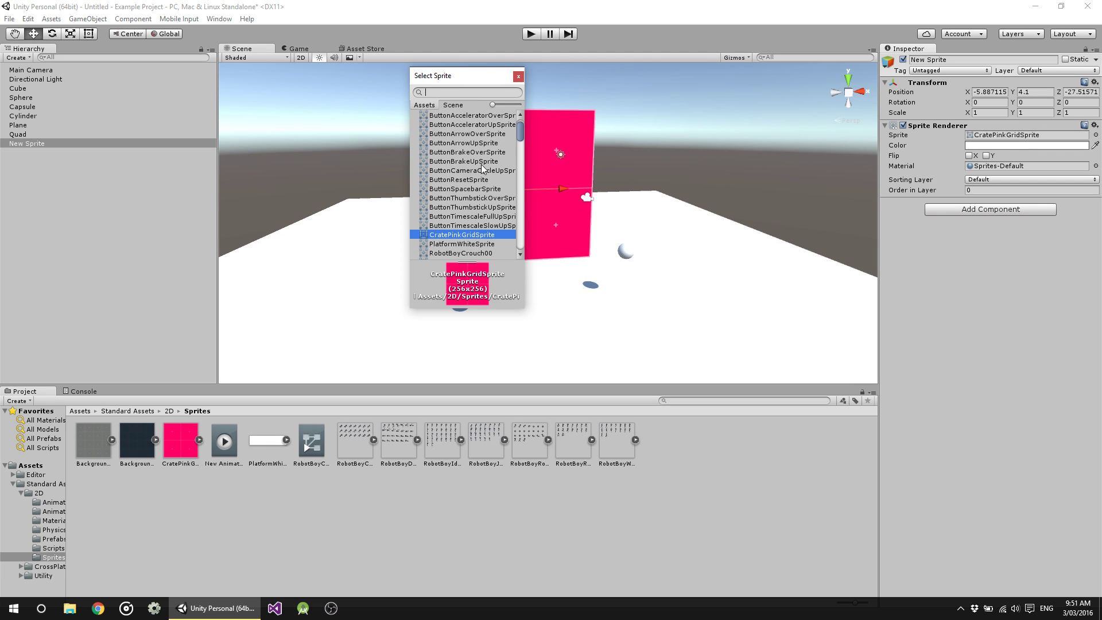
{"action": "left_click", "coordinate": [518, 77]}
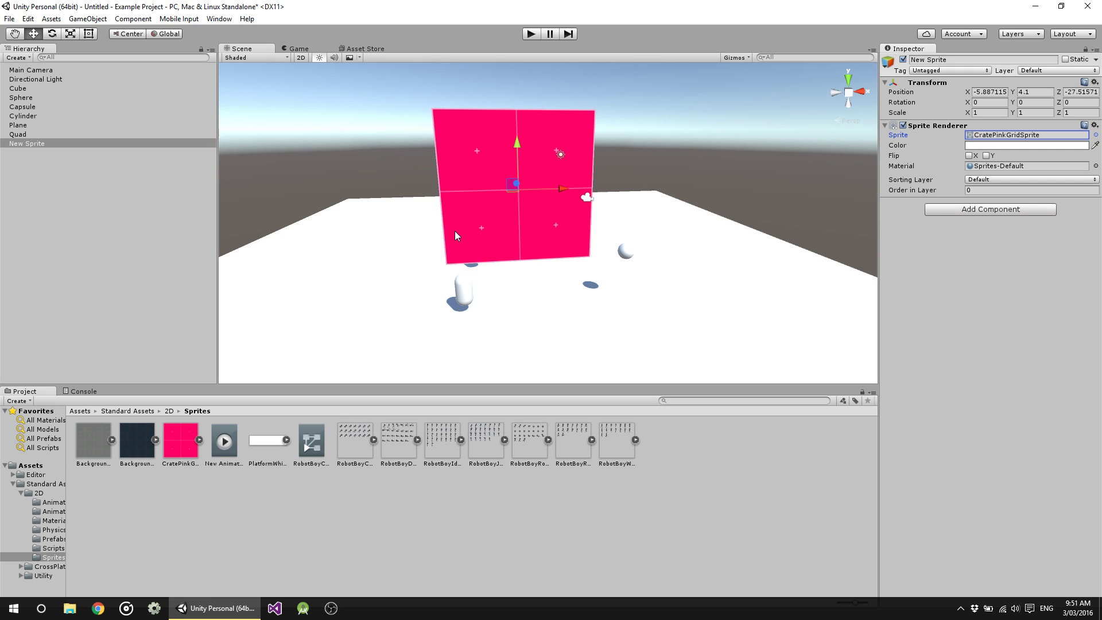
Step: Raise the pink crate sprite to about Y 4.252
{"action": "scroll", "coordinate": [577, 219], "scroll_direction": "up", "scroll_amount": 1}
{"action": "scroll", "coordinate": [577, 219], "scroll_direction": "down", "scroll_amount": 2}
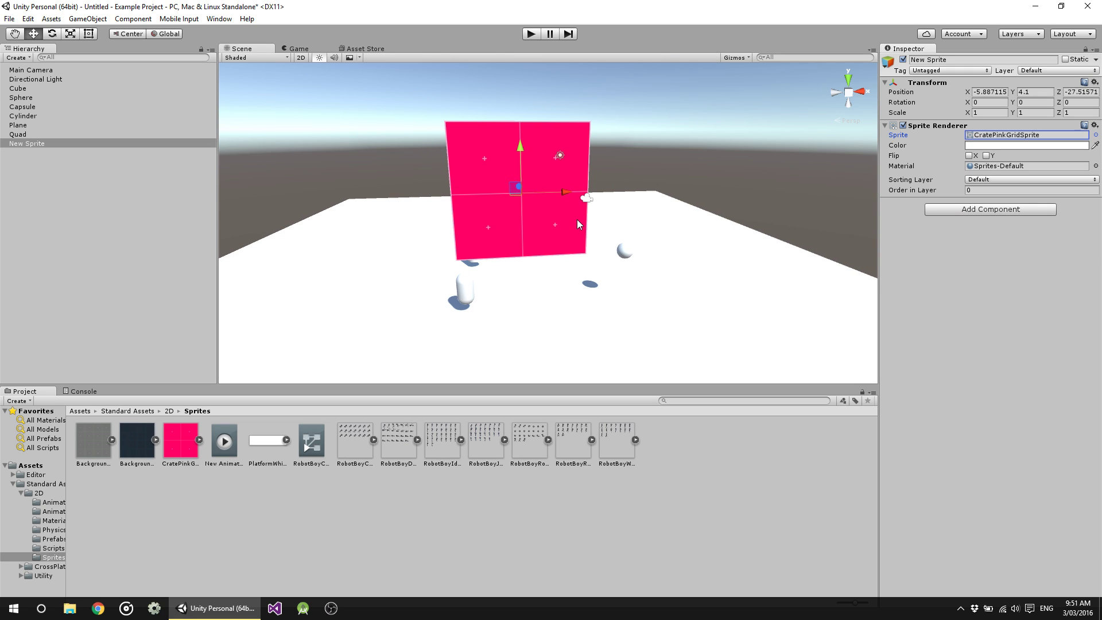
{"action": "scroll", "coordinate": [577, 219], "scroll_direction": "down", "scroll_amount": 2}
{"action": "left_click_drag", "start_coordinate": [526, 162], "coordinate": [494, 167]}
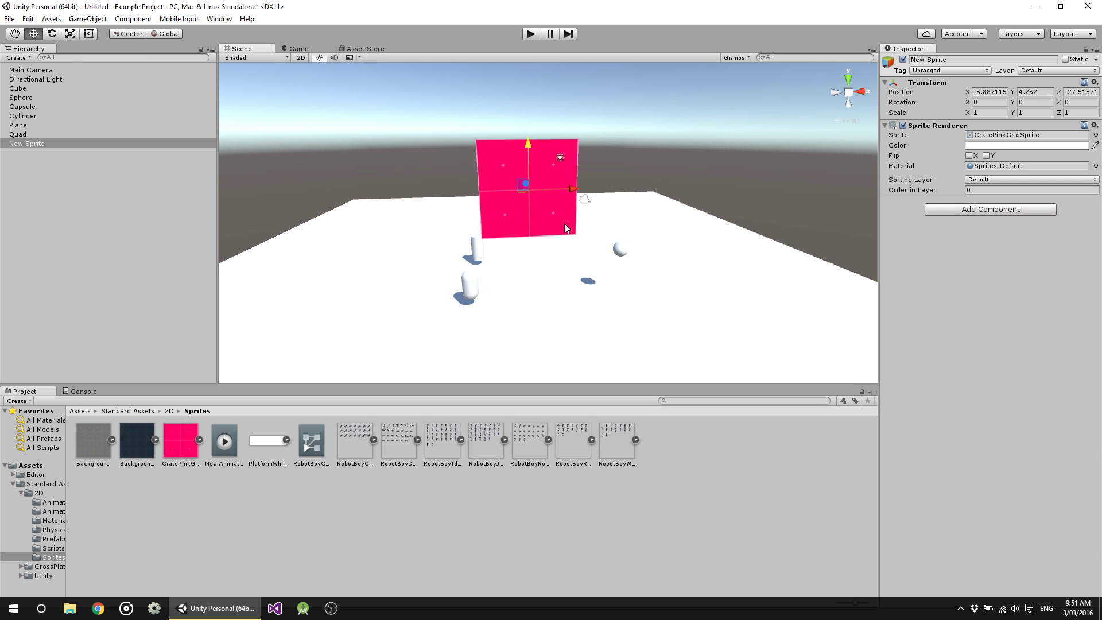
Step: Switch the Scene view to 2D mode and move the pink crate sprite to about X -5.983, Y 4.733
{"action": "left_click", "coordinate": [305, 60]}
{"action": "left_click_drag", "start_coordinate": [531, 154], "coordinate": [547, 108]}
{"action": "key", "text": "ctrl+z"}
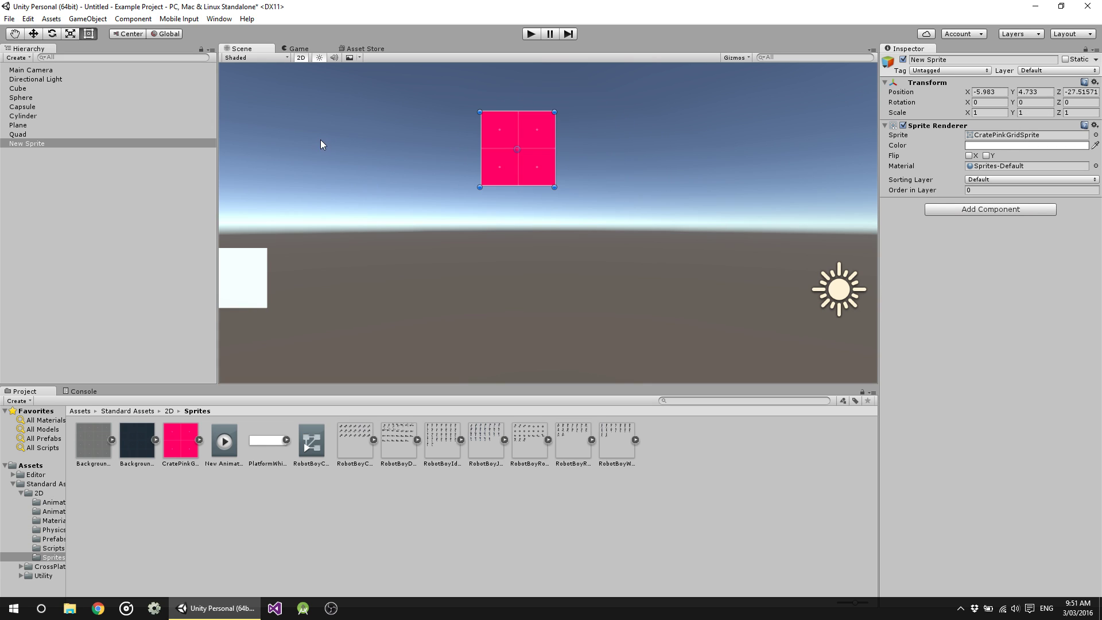
Step: Place RobotBoyCrouchSprite in the scene above the pink sprite, saving its animation as New Animation.anim over the existing file
{"action": "middle_click_drag", "start_coordinate": [456, 273], "coordinate": [499, 346]}
{"action": "left_click", "coordinate": [339, 453]}
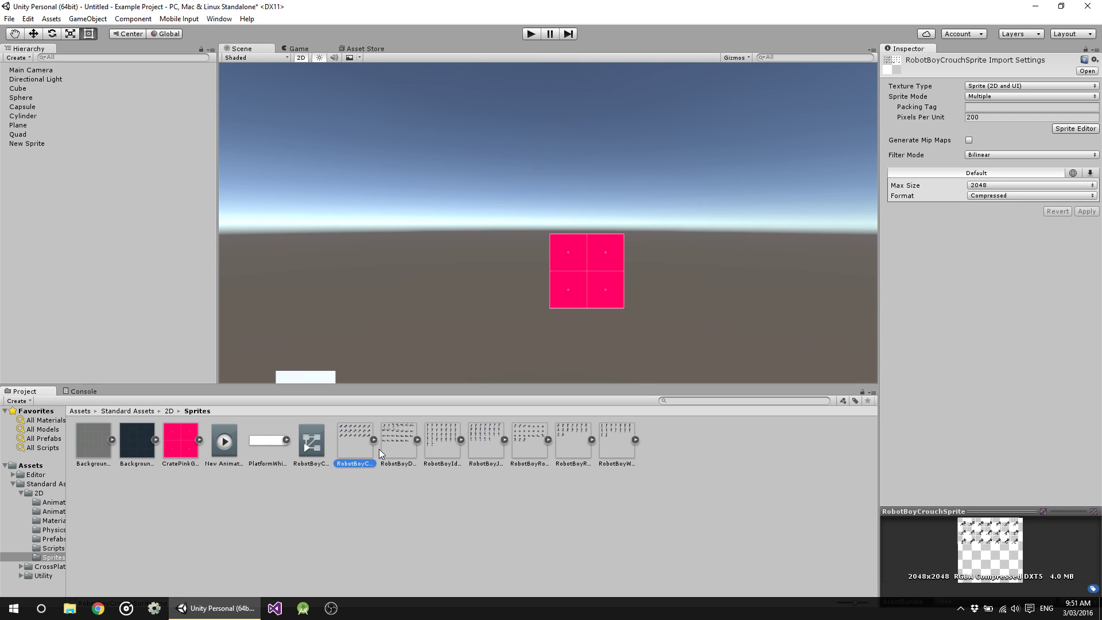
{"action": "left_click_drag", "start_coordinate": [355, 440], "coordinate": [416, 136]}
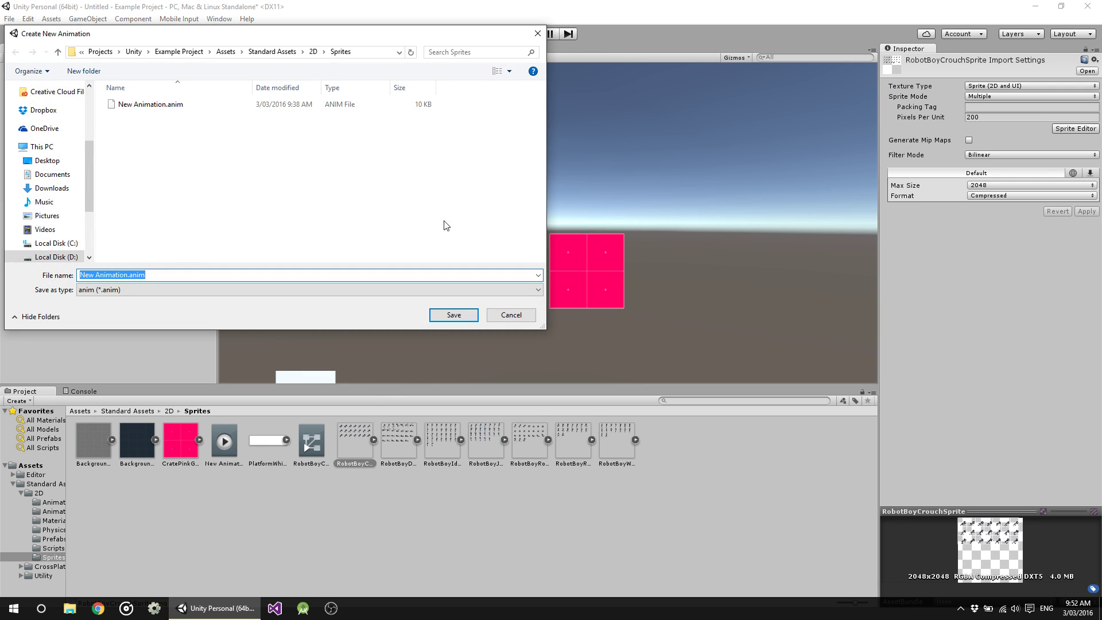
{"action": "left_click", "coordinate": [456, 315]}
{"action": "left_click", "coordinate": [589, 320]}
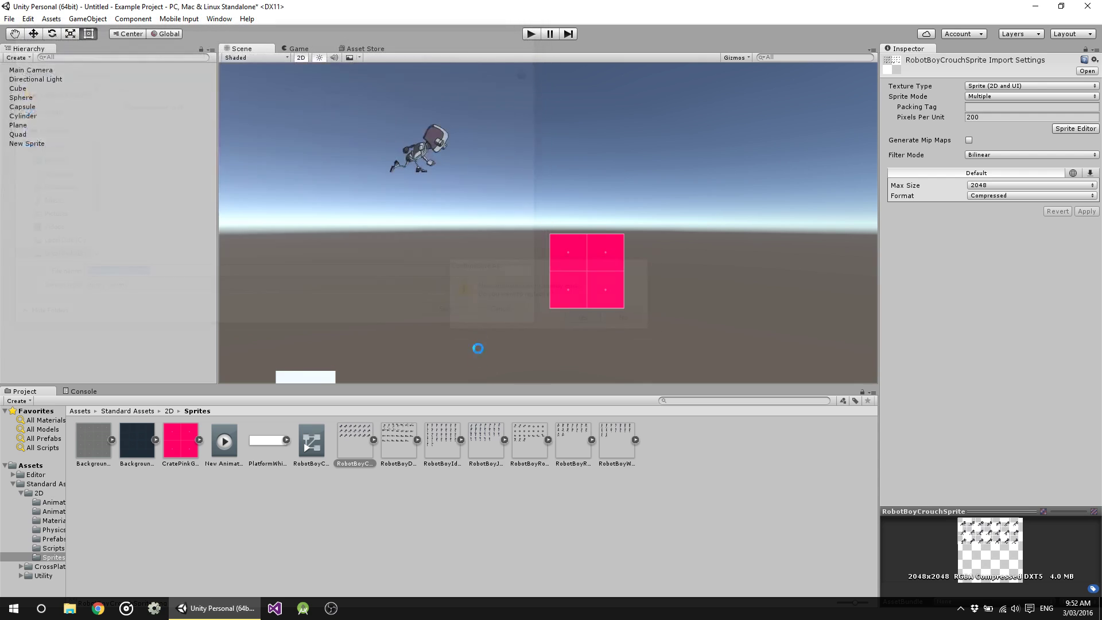
{"action": "middle_click_drag", "start_coordinate": [469, 256], "coordinate": [534, 328]}
{"action": "scroll", "coordinate": [540, 338], "scroll_direction": "up", "scroll_amount": 3}
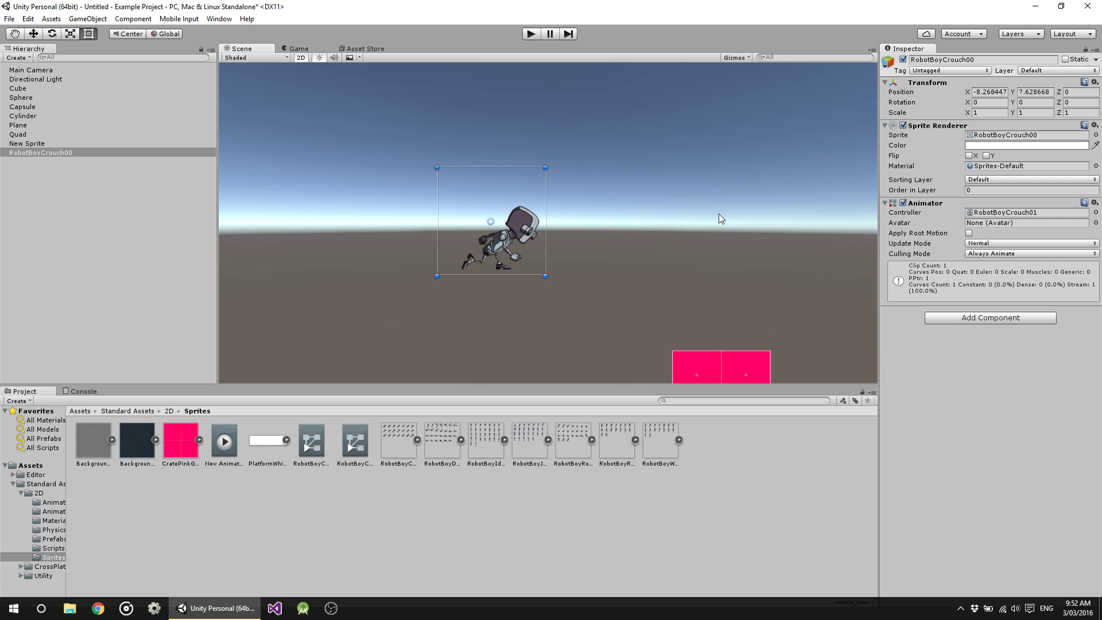
{"action": "middle_click_drag", "start_coordinate": [715, 209], "coordinate": [628, 191]}
Step: Place BackgroundNavyGridSprite and BackgroundGreyGridSprite in the scene near the robot sprite
{"action": "right_click", "coordinate": [105, 180]}
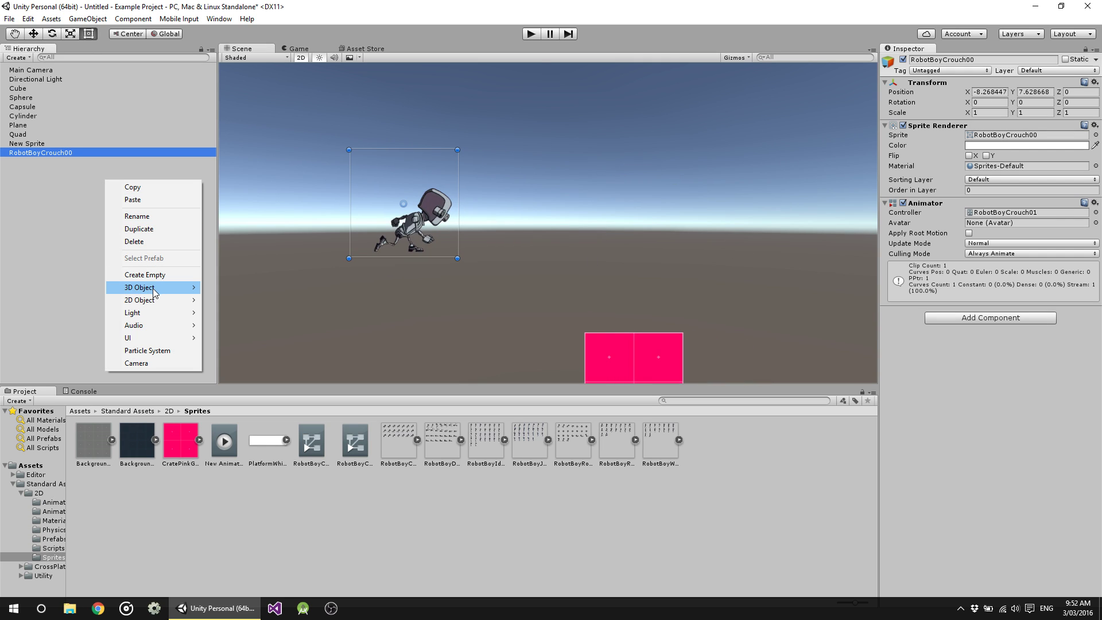
{"action": "left_click", "coordinate": [468, 208]}
{"action": "left_click_drag", "start_coordinate": [128, 450], "coordinate": [430, 136]}
{"action": "scroll", "coordinate": [546, 238], "scroll_direction": "down", "scroll_amount": 2}
{"action": "left_click", "coordinate": [710, 301]}
{"action": "scroll", "coordinate": [702, 302], "scroll_direction": "down", "scroll_amount": 2}
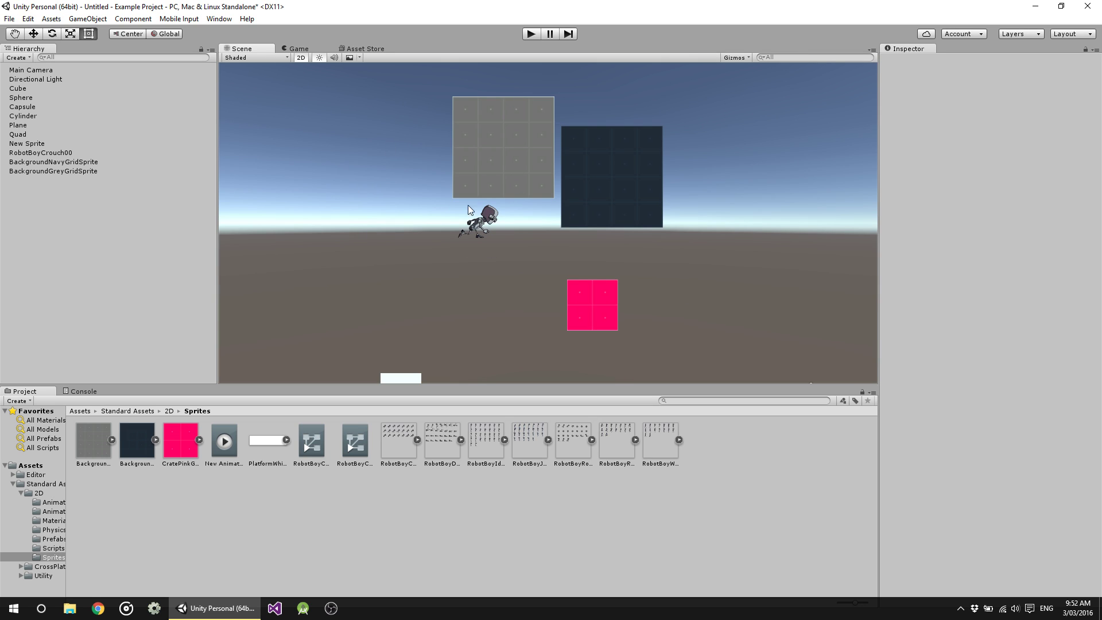
Step: Inspect the robot object's components and the import settings of its RobotBoyCrouchSprite asset
{"action": "left_click", "coordinate": [479, 224]}
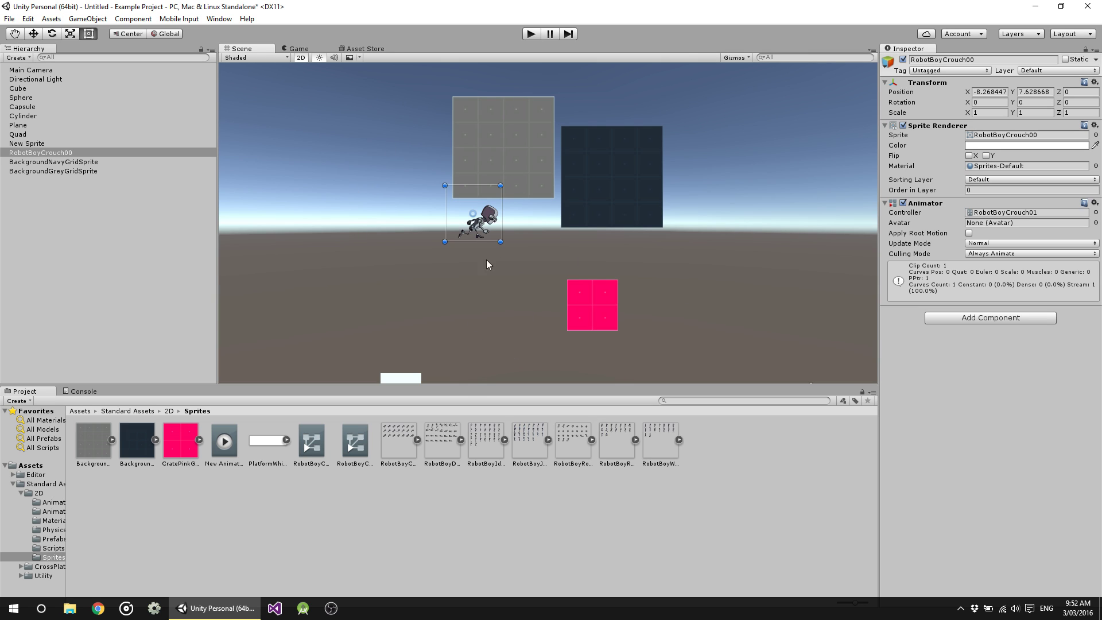
{"action": "left_click", "coordinate": [400, 440]}
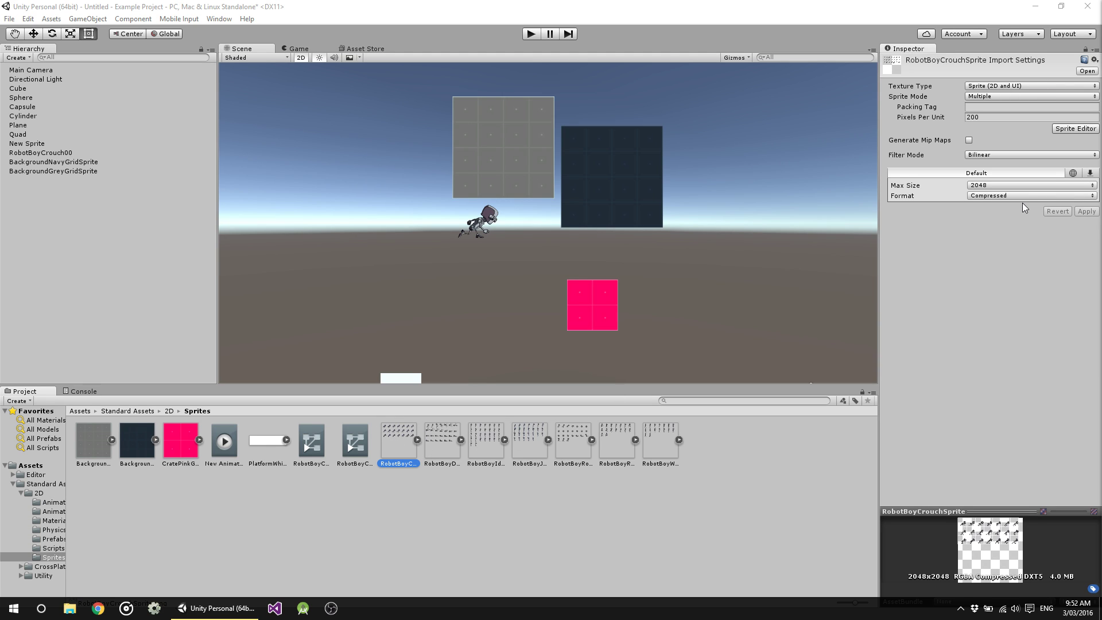
{"action": "left_click", "coordinate": [160, 260]}
{"action": "right_click", "coordinate": [162, 260]}
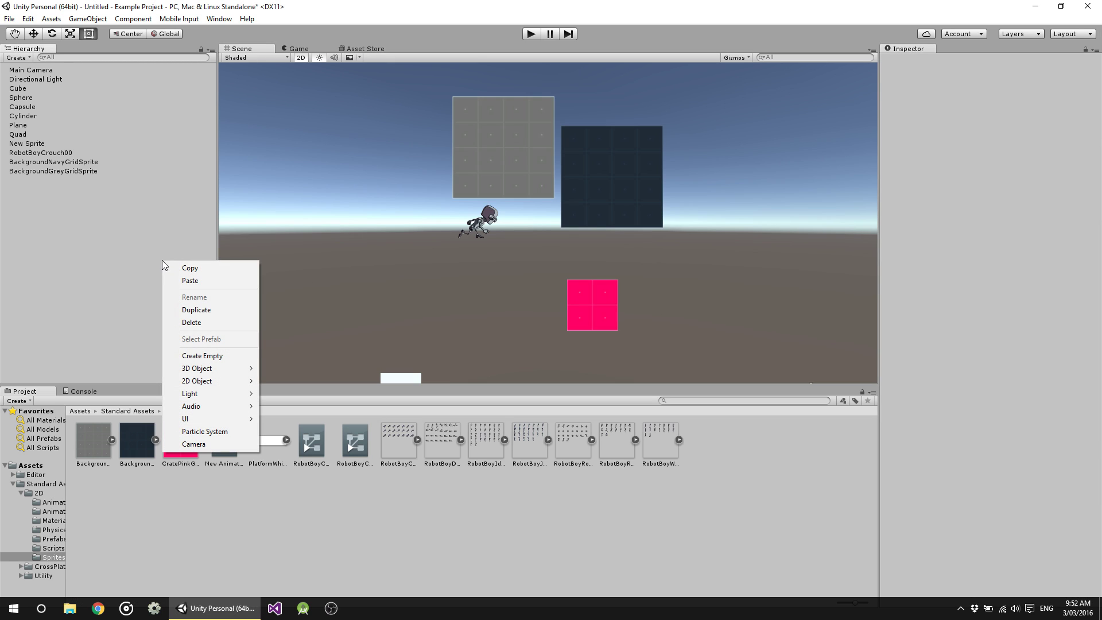
{"action": "left_click", "coordinate": [398, 174]}
Step: Return the Scene view to 3D mode and view the placed sprites and primitives from a side angle
{"action": "left_click", "coordinate": [302, 60]}
{"action": "middle_click_drag", "start_coordinate": [635, 233], "coordinate": [605, 253]}
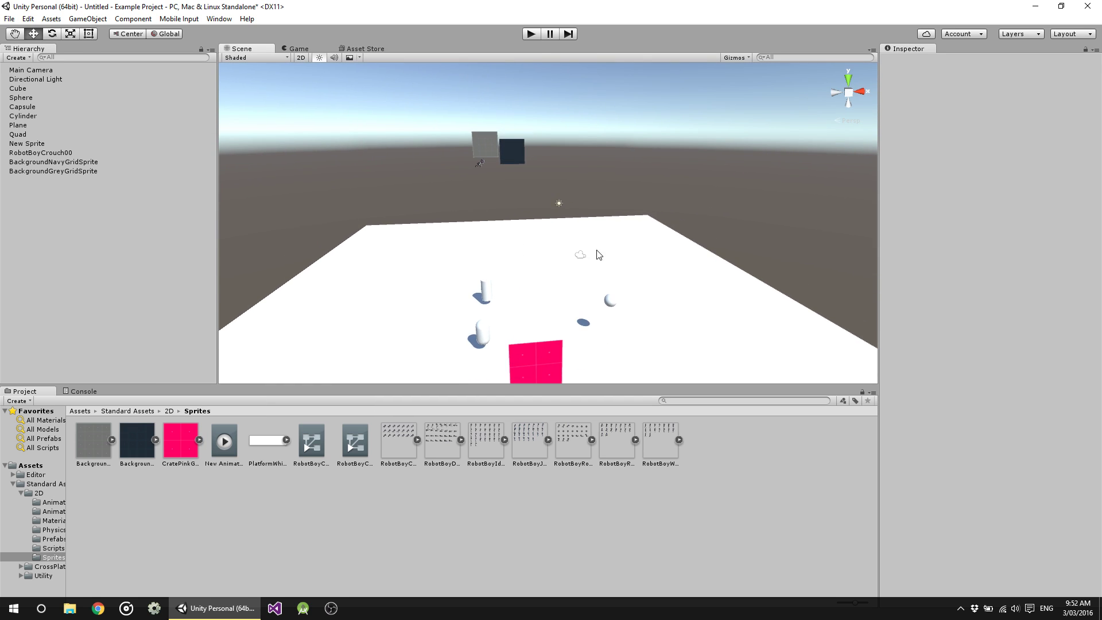
{"action": "right_click_drag", "start_coordinate": [723, 256], "coordinate": [610, 282]}
{"action": "middle_click_drag", "start_coordinate": [611, 282], "coordinate": [410, 324]}
{"action": "left_click_drag", "start_coordinate": [412, 325], "coordinate": [492, 316], "text": "alt"}
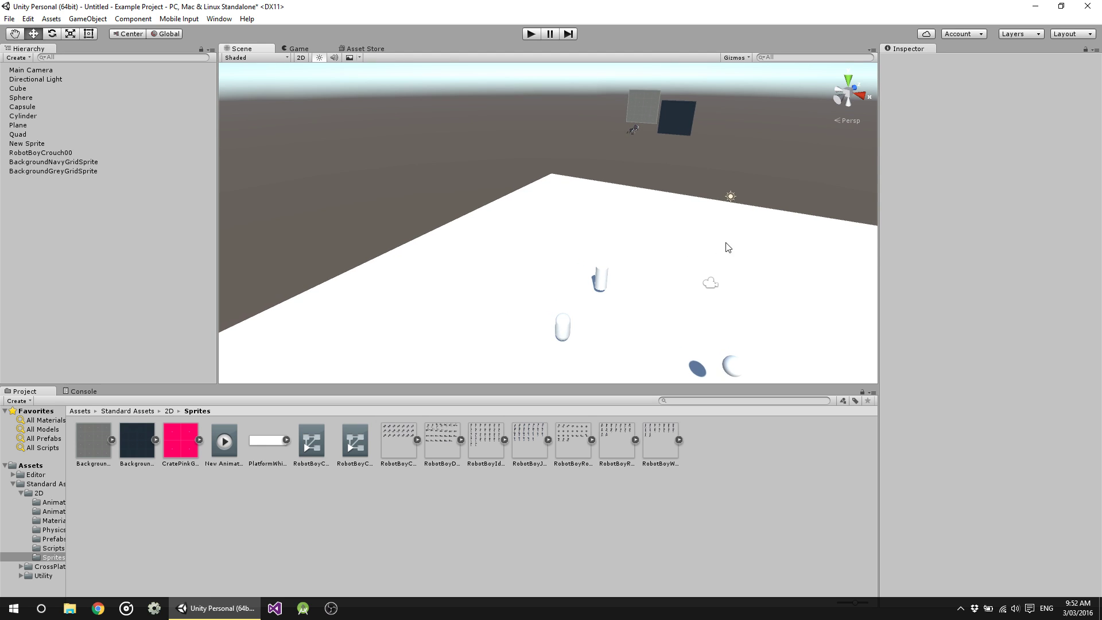
{"action": "left_click_drag", "start_coordinate": [732, 247], "coordinate": [241, 233], "text": "alt"}
{"action": "right_click", "coordinate": [62, 229]}
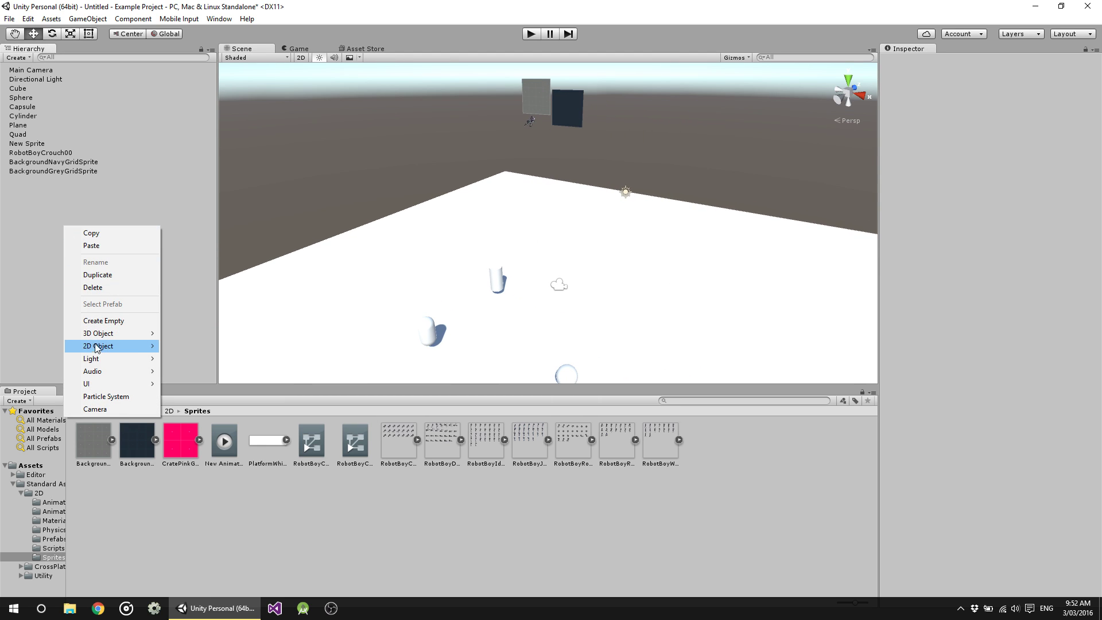
{"action": "mouse_move", "coordinate": [110, 360]}
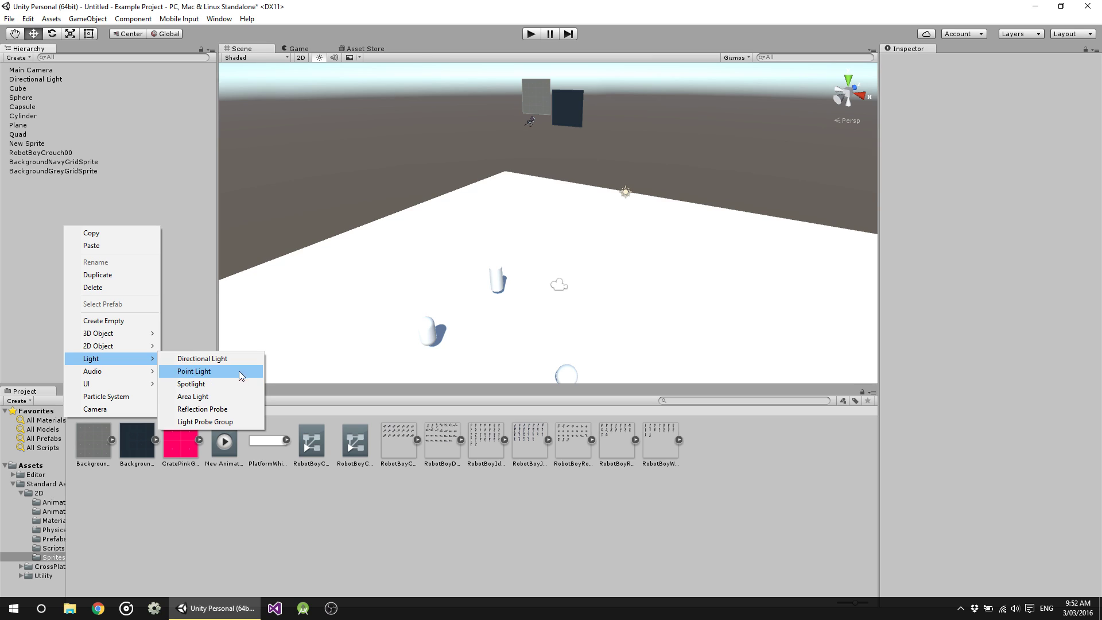
{"action": "left_click", "coordinate": [647, 174]}
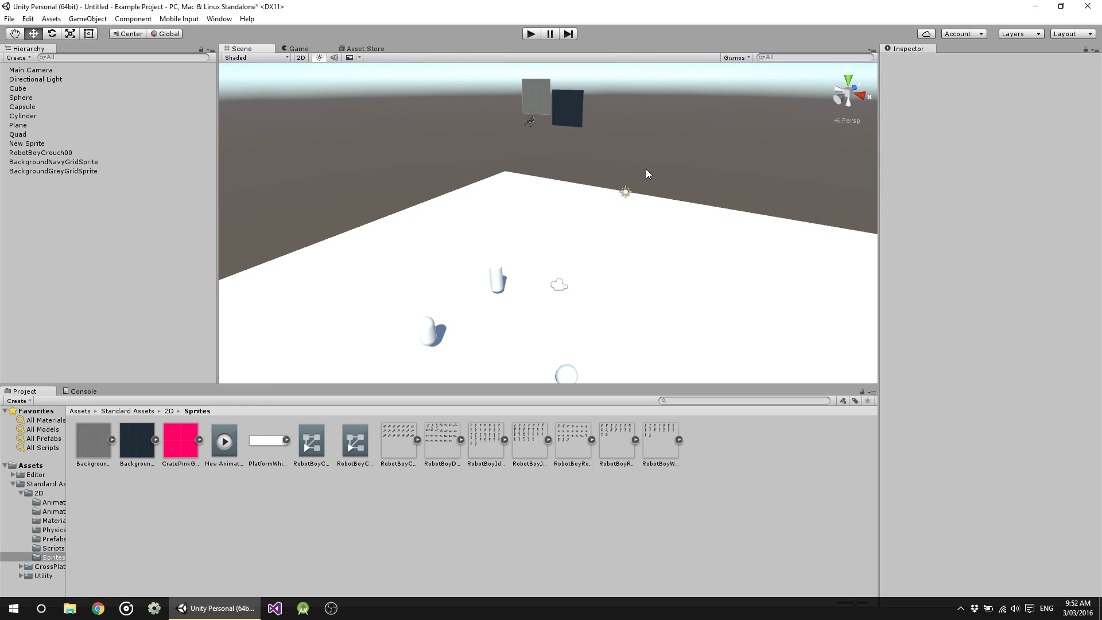
Step: Move the directional light to about X -3.75, Y 3, Z -11.85, near the capsule and the quad's shadow
{"action": "left_click", "coordinate": [626, 194]}
{"action": "key", "text": "f"}
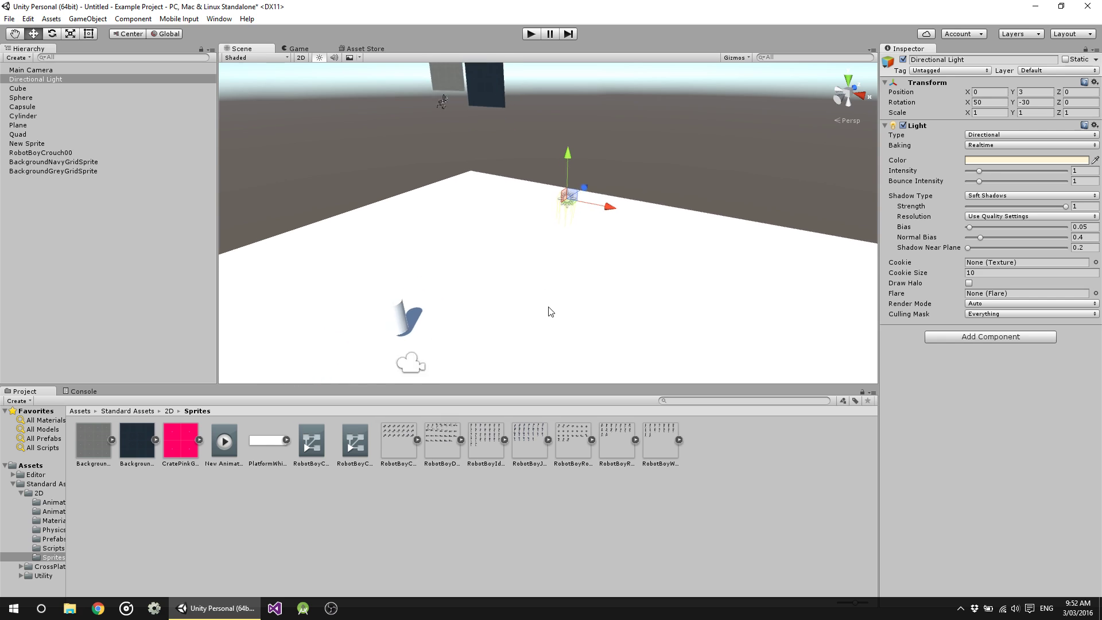
{"action": "scroll", "coordinate": [549, 311], "scroll_direction": "up", "scroll_amount": 7}
{"action": "middle_click_drag", "start_coordinate": [602, 289], "coordinate": [522, 310]}
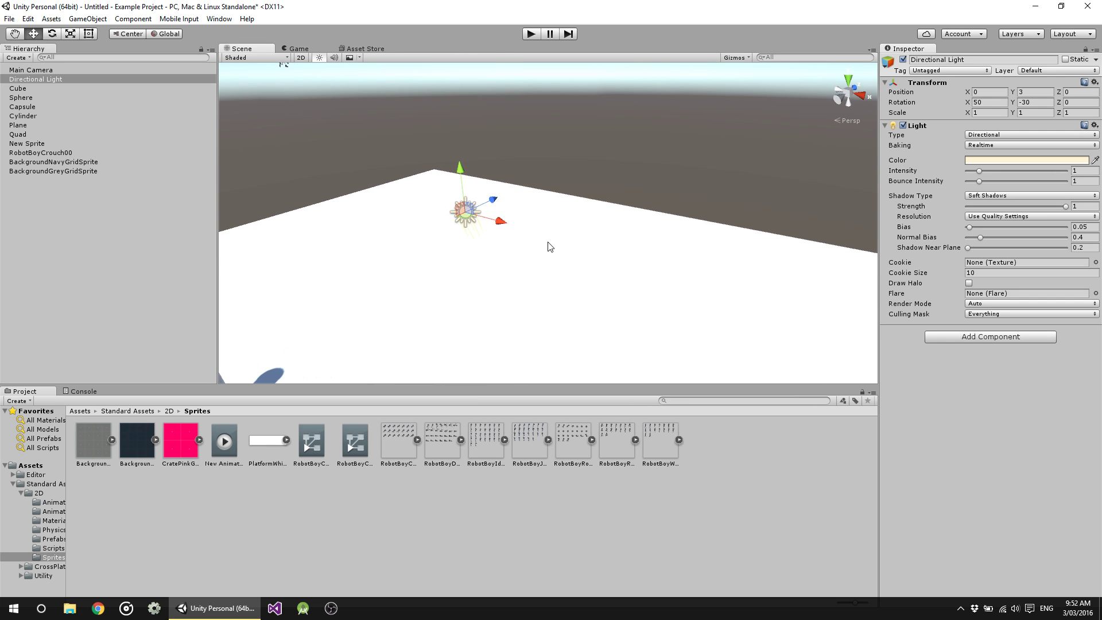
{"action": "right_click_drag", "start_coordinate": [546, 249], "coordinate": [453, 298]}
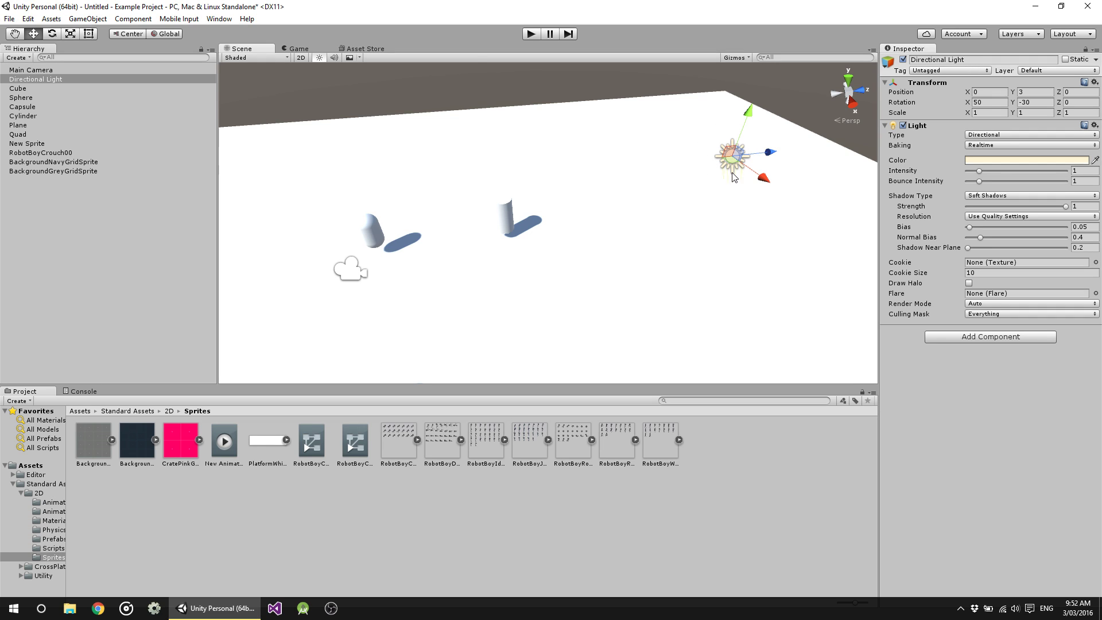
{"action": "left_click_drag", "start_coordinate": [770, 152], "coordinate": [474, 203]}
{"action": "left_click_drag", "start_coordinate": [365, 221], "coordinate": [477, 265]}
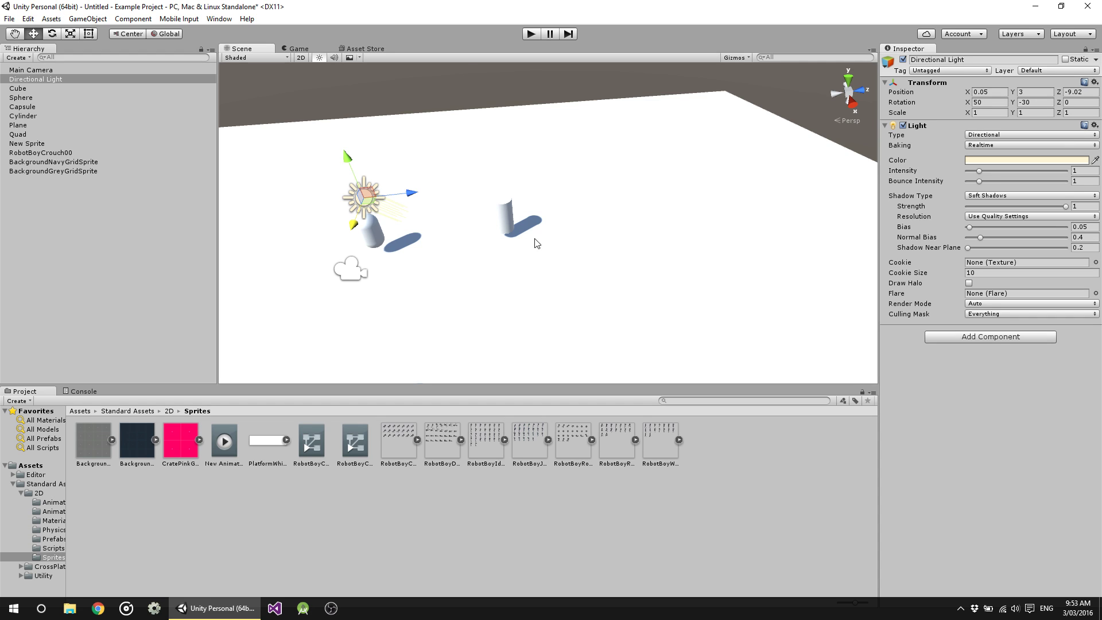
{"action": "left_click_drag", "start_coordinate": [546, 246], "coordinate": [470, 194], "text": "alt"}
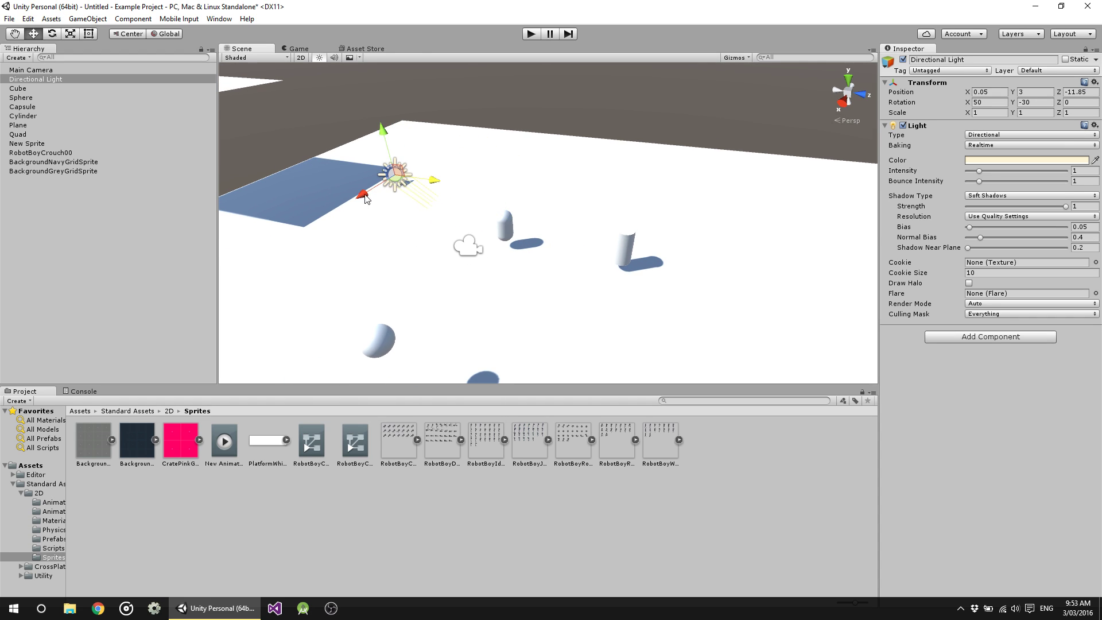
{"action": "left_click_drag", "start_coordinate": [367, 198], "coordinate": [550, 259]}
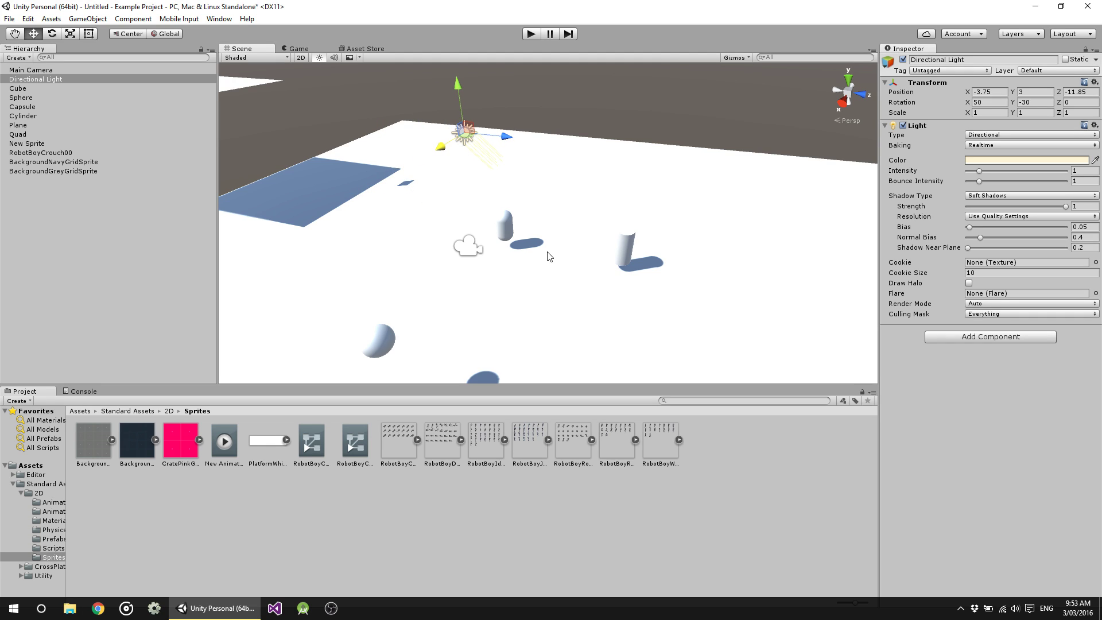
Step: Rotate the directional light around its vertical axis to a Y rotation of about 63.7
{"action": "middle_click_drag", "start_coordinate": [549, 257], "coordinate": [576, 289]}
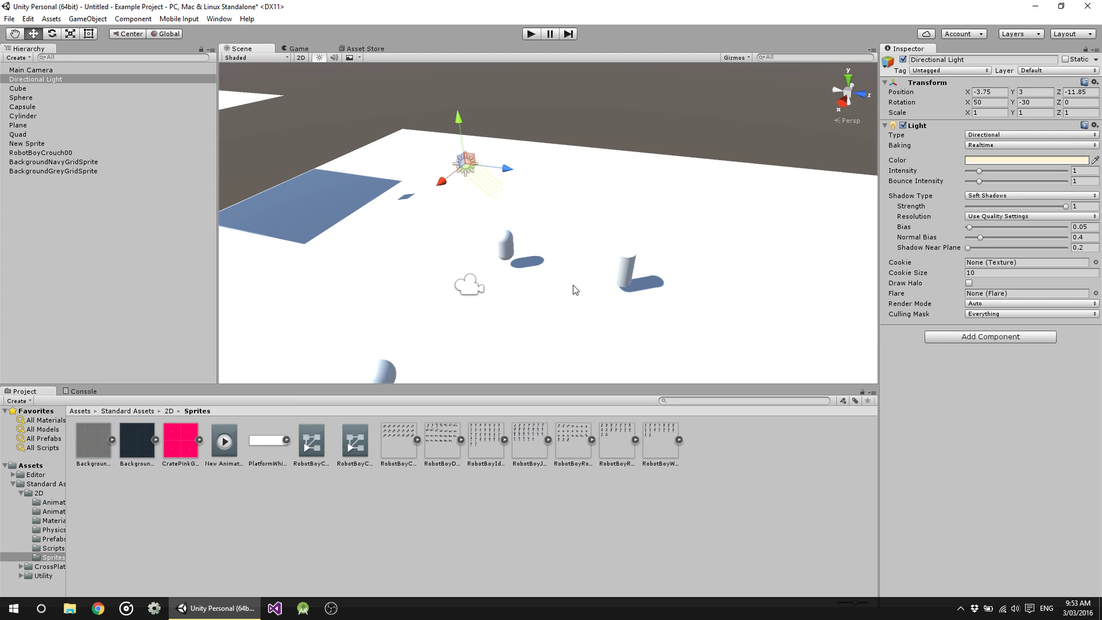
{"action": "key", "text": "e"}
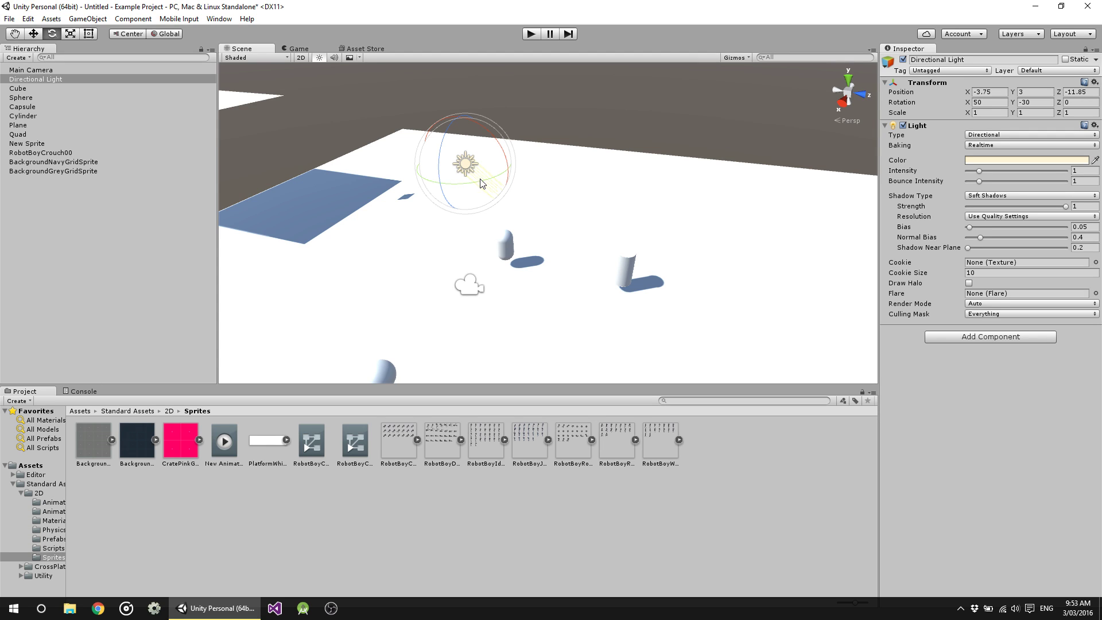
{"action": "left_click_drag", "start_coordinate": [484, 180], "coordinate": [401, 158]}
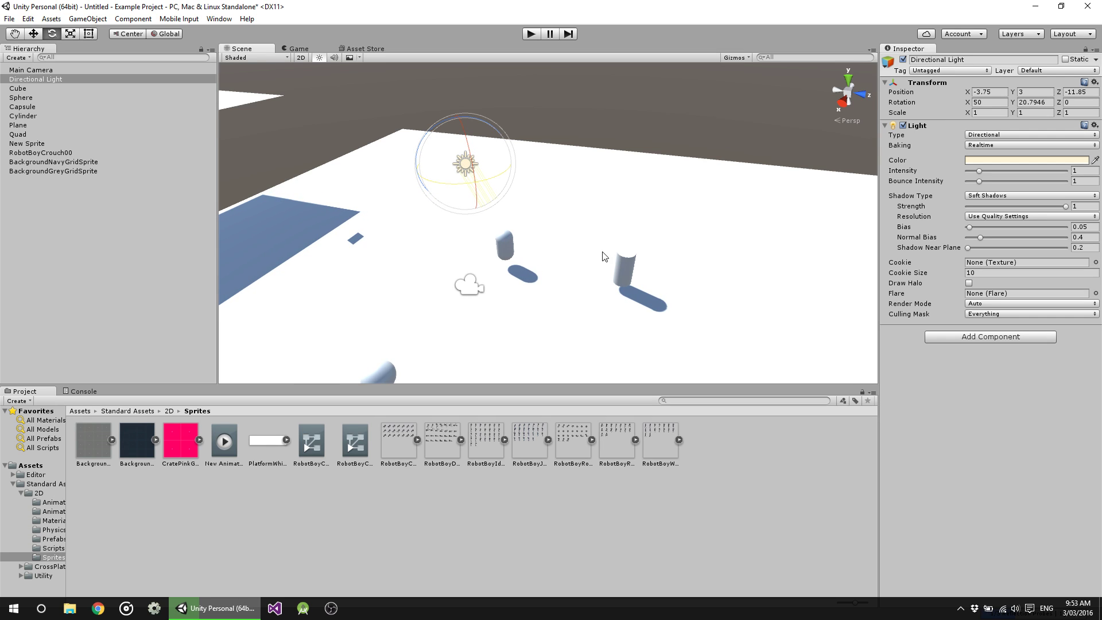
{"action": "left_click_drag", "start_coordinate": [496, 177], "coordinate": [572, 238]}
{"action": "right_click_drag", "start_coordinate": [570, 235], "coordinate": [556, 213]}
{"action": "middle_click_drag", "start_coordinate": [556, 214], "coordinate": [560, 282]}
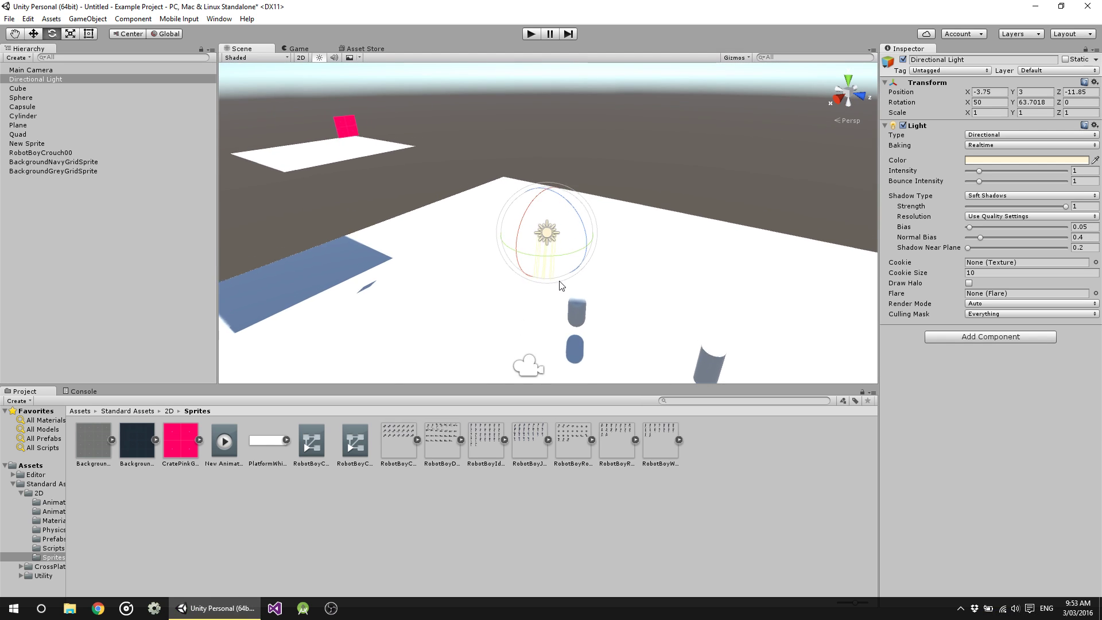
Step: Rotate the directional light to about X 39.5, Y 8, Z 396.6, switching the handle to local orientation and back to global
{"action": "scroll", "coordinate": [560, 282], "scroll_direction": "up", "scroll_amount": 2}
{"action": "scroll", "coordinate": [573, 281], "scroll_direction": "down", "scroll_amount": 1}
{"action": "left_click_drag", "start_coordinate": [586, 234], "coordinate": [555, 247]}
{"action": "left_click", "coordinate": [165, 34]}
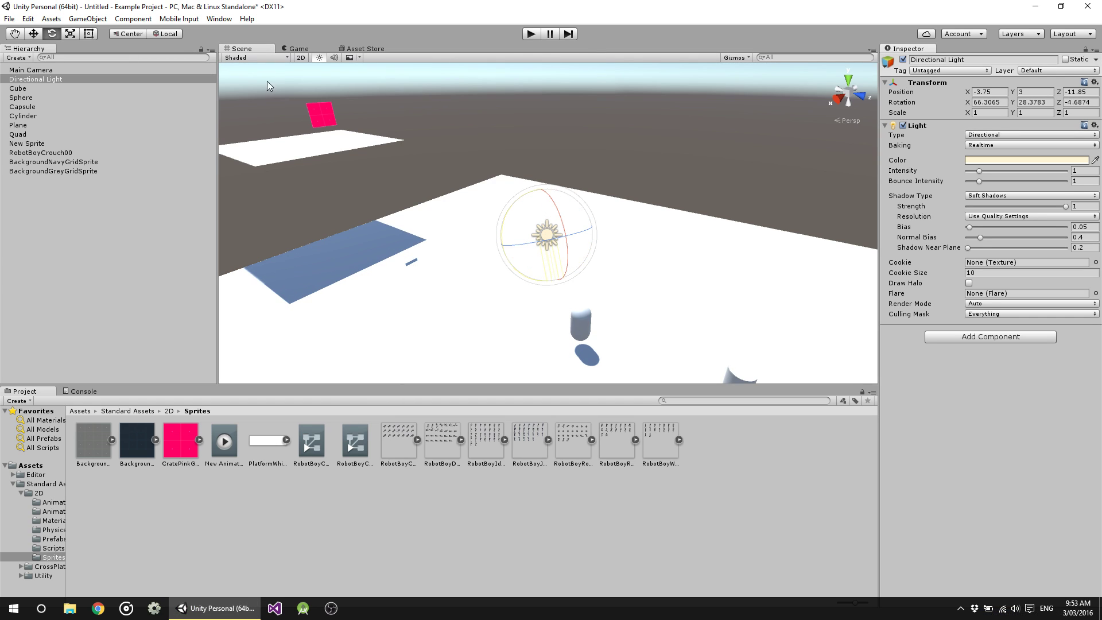
{"action": "left_click", "coordinate": [167, 34]}
{"action": "left_click_drag", "start_coordinate": [563, 263], "coordinate": [583, 186]}
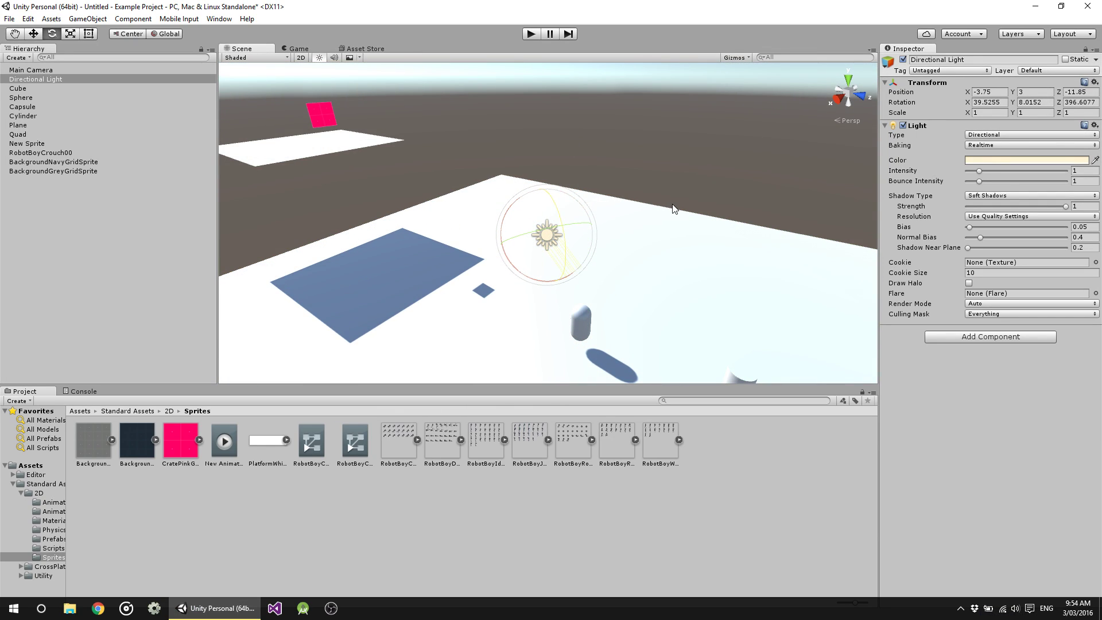
Step: Delete the directional light from the scene and look over the primitives without it
{"action": "left_click", "coordinate": [677, 175]}
{"action": "right_click_drag", "start_coordinate": [671, 241], "coordinate": [746, 238]}
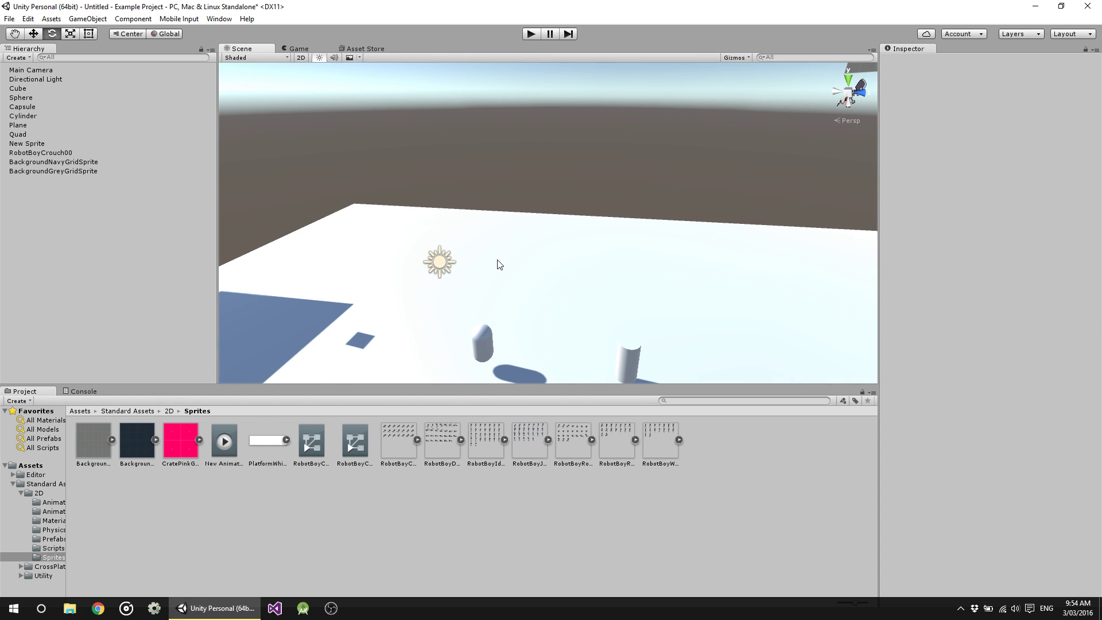
{"action": "left_click", "coordinate": [440, 265]}
{"action": "key", "text": "Delete"}
{"action": "left_click_drag", "start_coordinate": [483, 273], "coordinate": [489, 181], "text": "alt"}
{"action": "middle_click_drag", "start_coordinate": [489, 181], "coordinate": [529, 153]}
Step: Add a point light to the scene and view its full range sphere around the primitives
{"action": "right_click", "coordinate": [50, 197]}
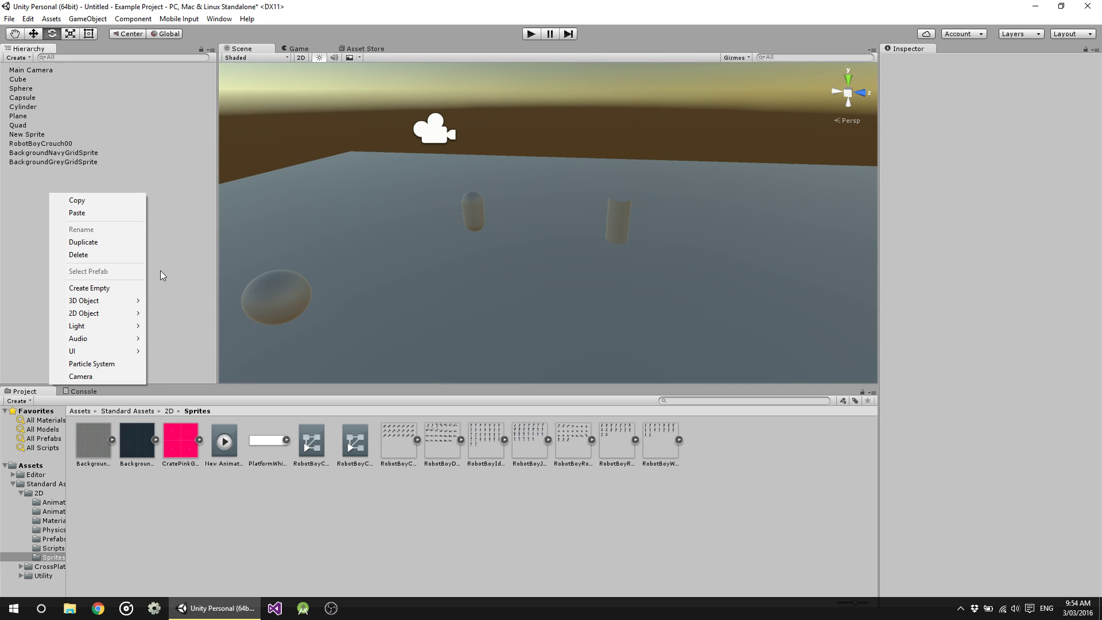
{"action": "mouse_move", "coordinate": [106, 327]}
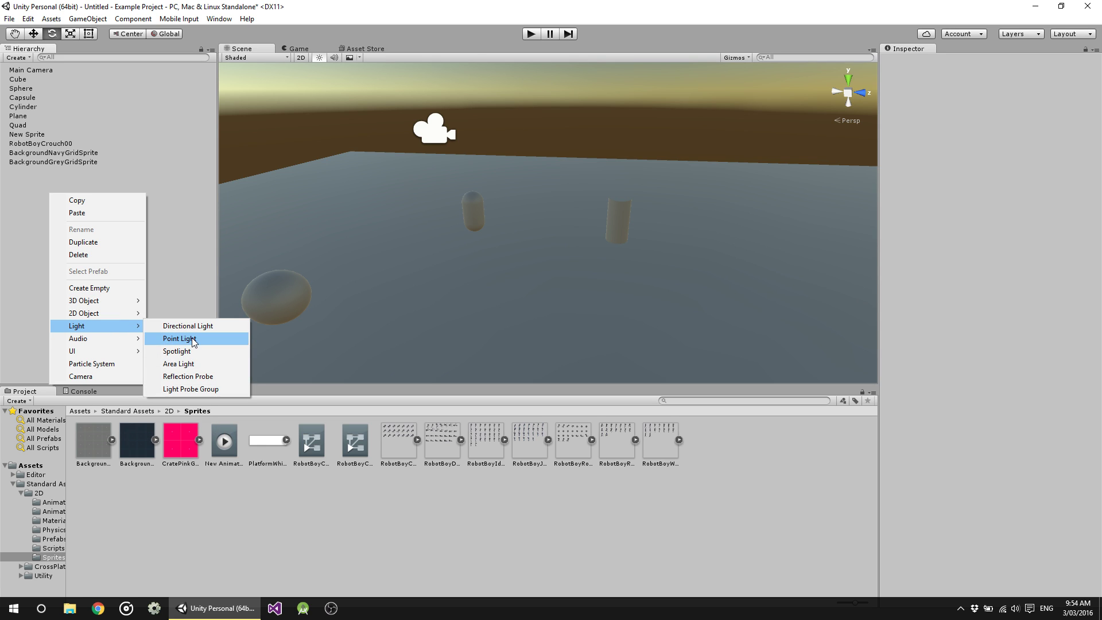
{"action": "left_click", "coordinate": [180, 338]}
{"action": "scroll", "coordinate": [544, 228], "scroll_direction": "down", "scroll_amount": 4}
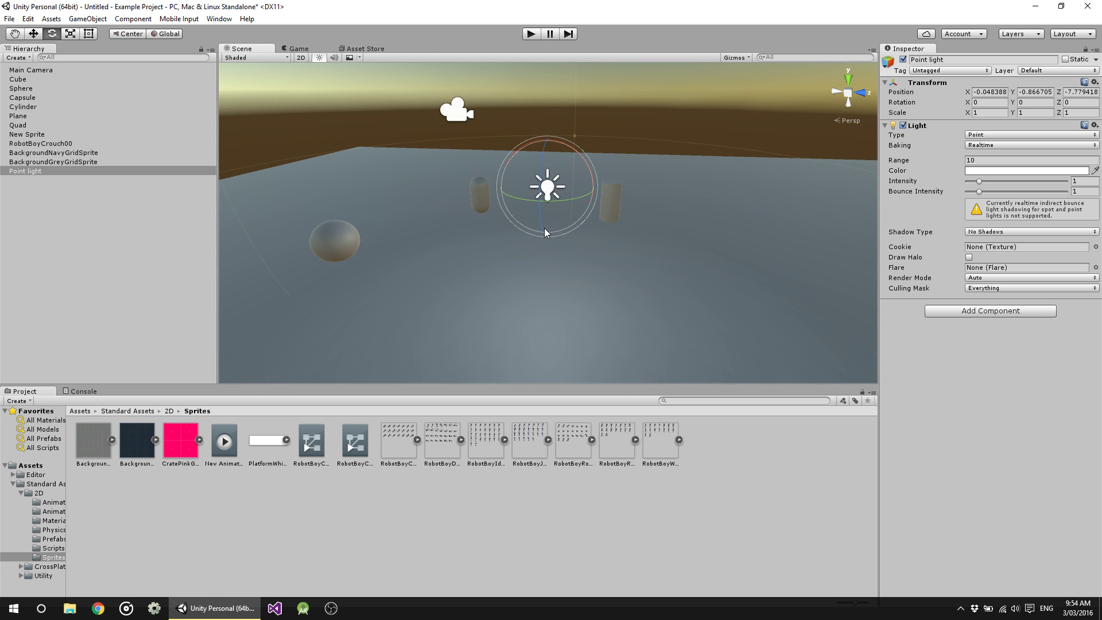
{"action": "scroll", "coordinate": [545, 230], "scroll_direction": "down", "scroll_amount": 3}
{"action": "scroll", "coordinate": [546, 233], "scroll_direction": "down", "scroll_amount": 2}
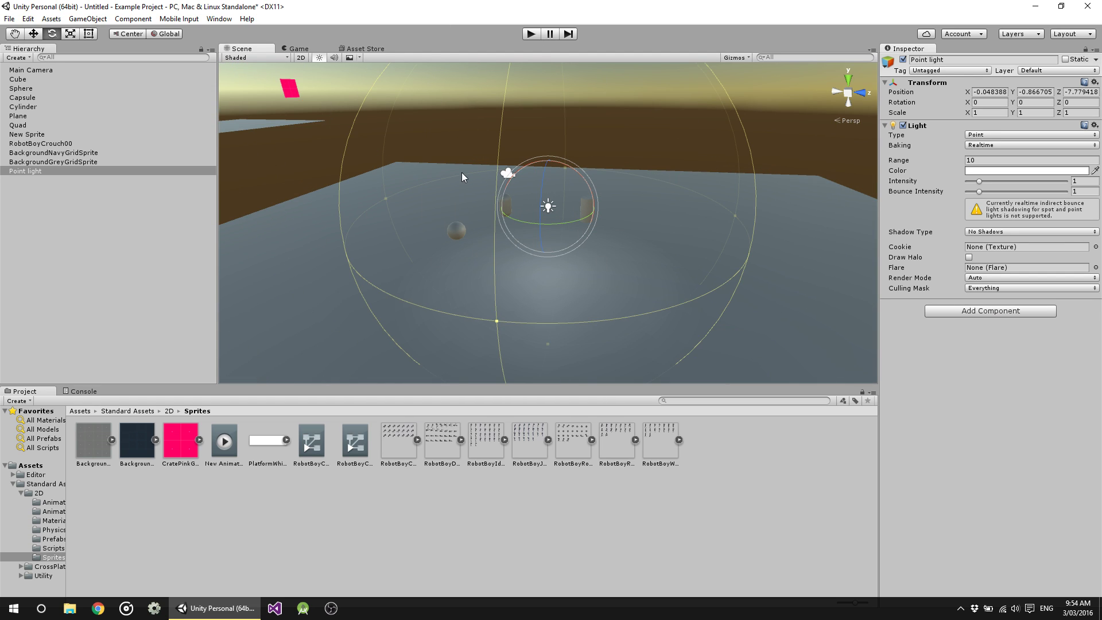
{"action": "middle_click_drag", "start_coordinate": [592, 206], "coordinate": [595, 219]}
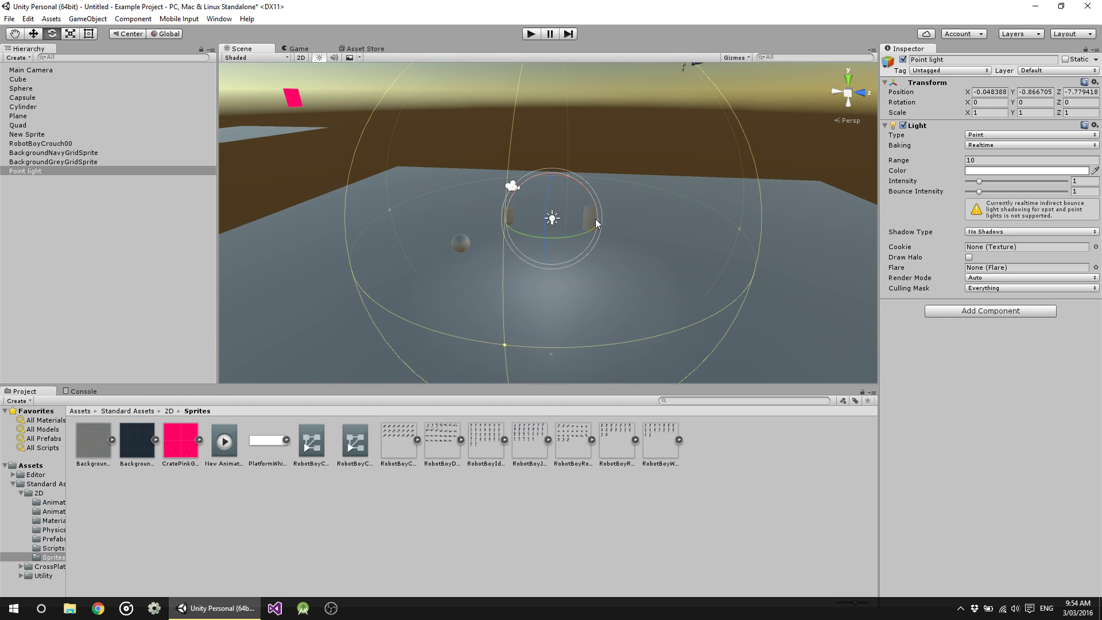
Step: Move the point light to about X -2.94, Y -2.71, Z -9.12, and set its range to 31.31 and intensity to 1.14
{"action": "scroll", "coordinate": [595, 219], "scroll_direction": "up", "scroll_amount": 2}
{"action": "key", "text": "w"}
{"action": "left_click_drag", "start_coordinate": [554, 180], "coordinate": [549, 237]}
{"action": "left_click_drag", "start_coordinate": [901, 181], "coordinate": [377, 164]}
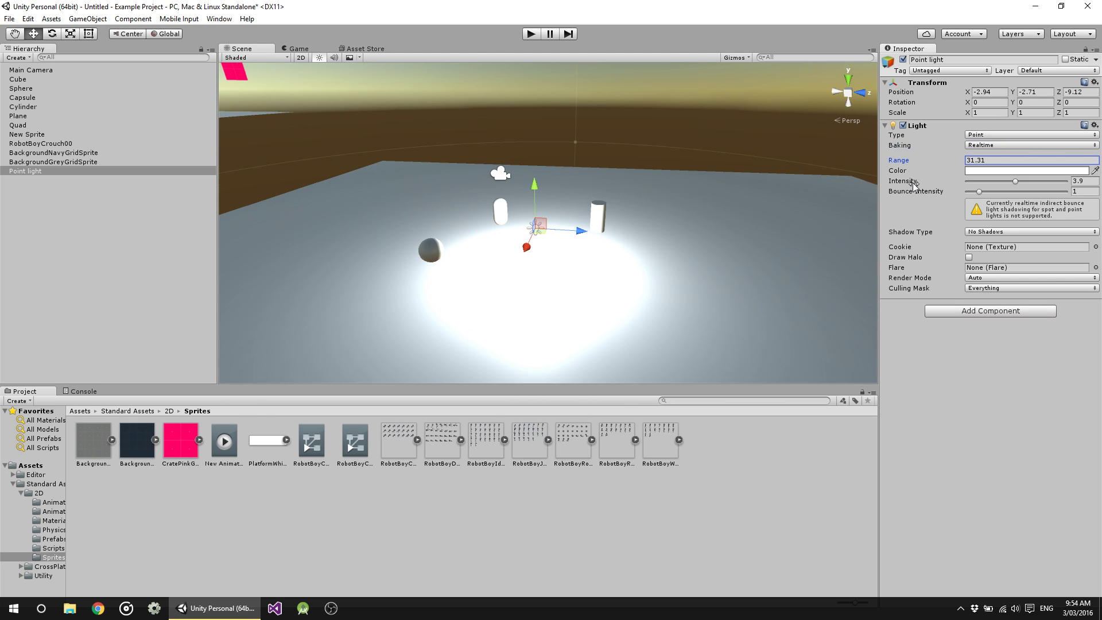
{"action": "left_click_drag", "start_coordinate": [912, 184], "coordinate": [888, 185]}
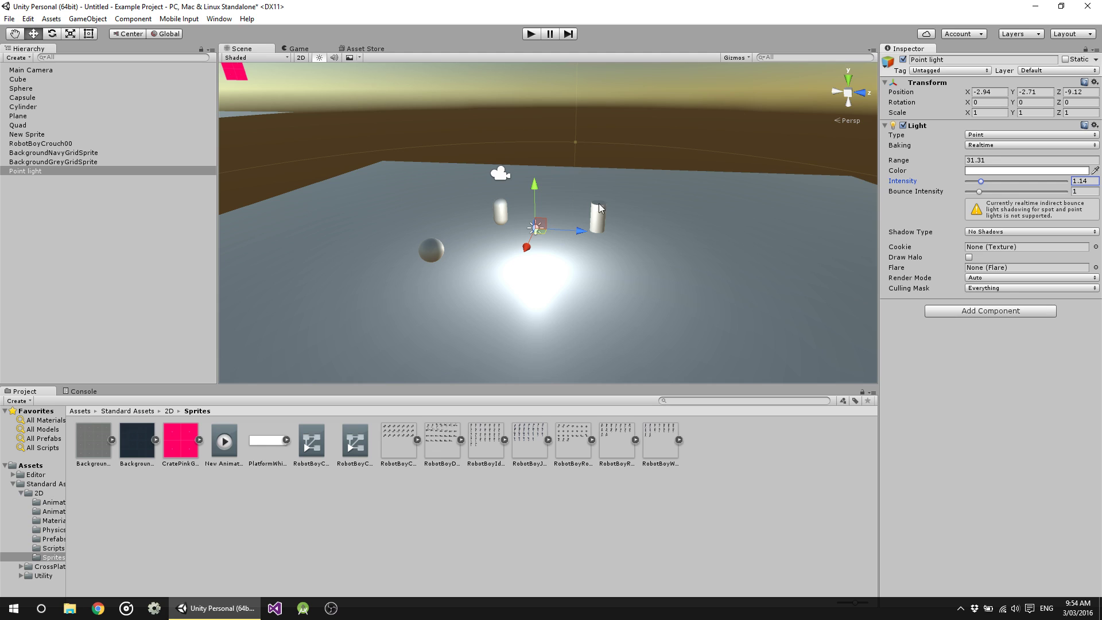
Step: Delete the point light from the scene
{"action": "scroll", "coordinate": [566, 237], "scroll_direction": "up", "scroll_amount": 4}
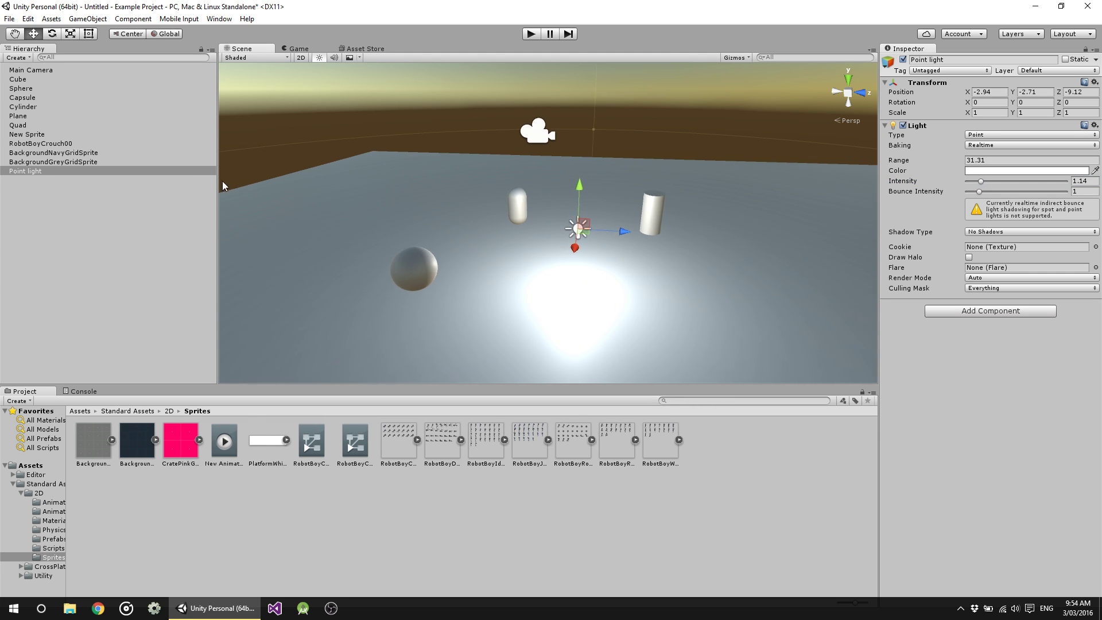
{"action": "left_click", "coordinate": [43, 171]}
{"action": "key", "text": "Delete"}
Step: Add a spotlight and move it to about X 0.65, Y -1.4, so it shines on the plane near the sphere
{"action": "right_click", "coordinate": [55, 203]}
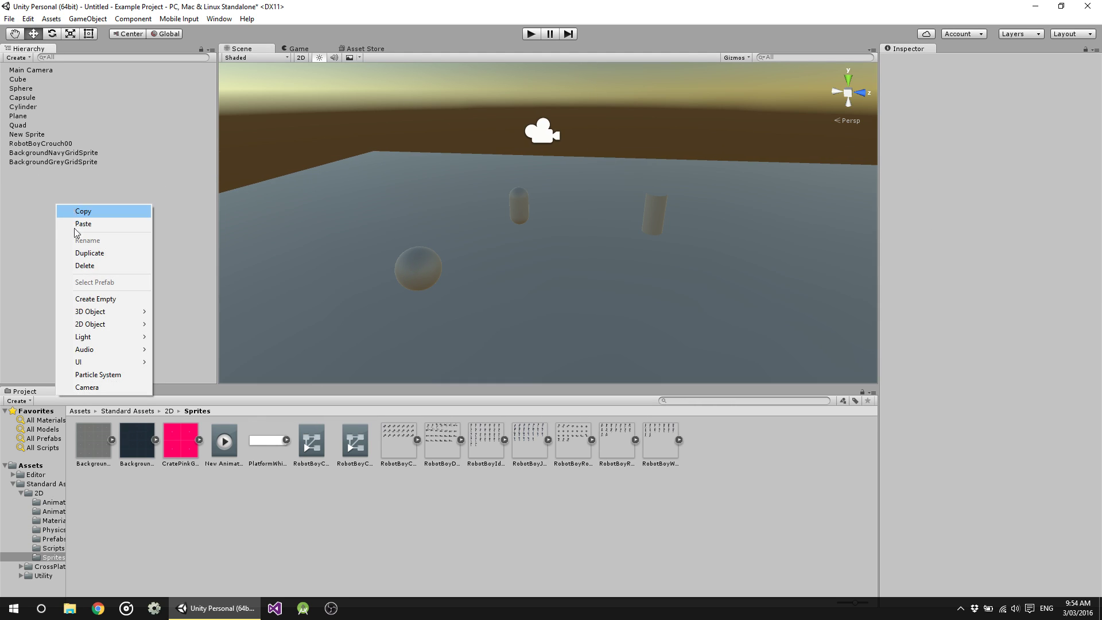
{"action": "mouse_move", "coordinate": [109, 337]}
{"action": "left_click", "coordinate": [184, 363]}
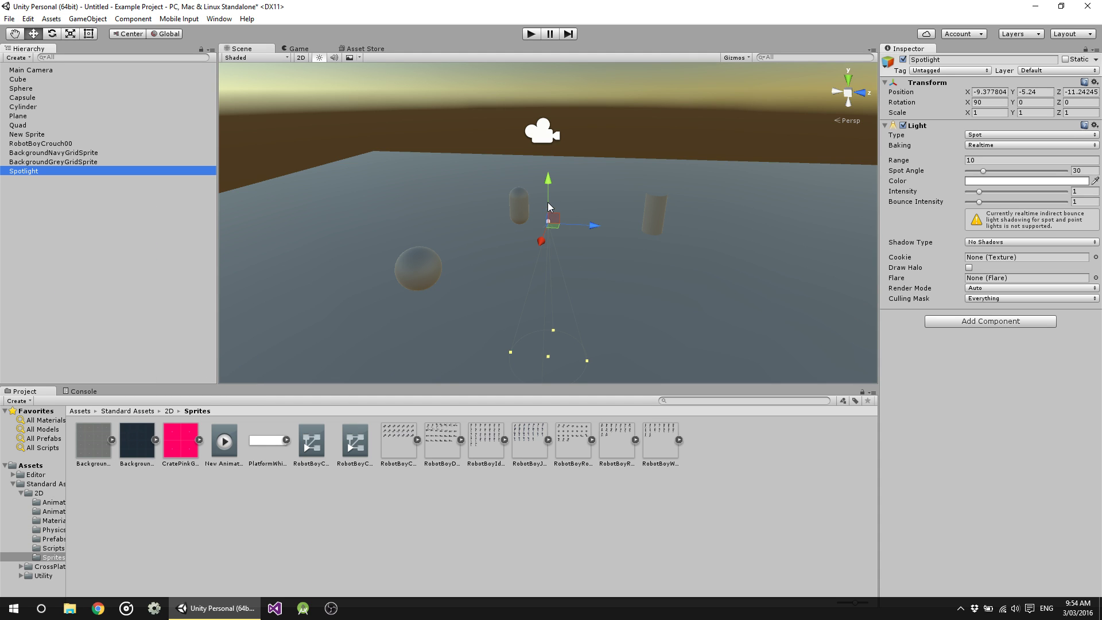
{"action": "left_click_drag", "start_coordinate": [548, 207], "coordinate": [576, 282]}
{"action": "middle_click_drag", "start_coordinate": [577, 282], "coordinate": [554, 271]}
{"action": "left_click_drag", "start_coordinate": [579, 270], "coordinate": [507, 201]}
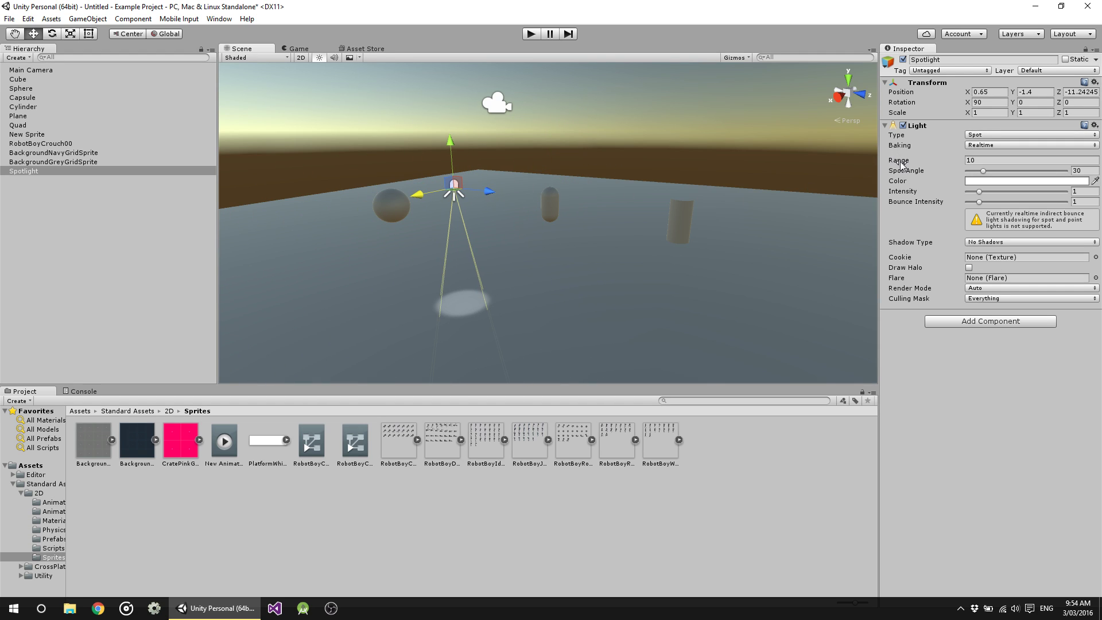
Step: Set the spotlight's range to 14.27, spot angle to 70.18 and intensity to 1.2
{"action": "left_click_drag", "start_coordinate": [899, 161], "coordinate": [166, 119]}
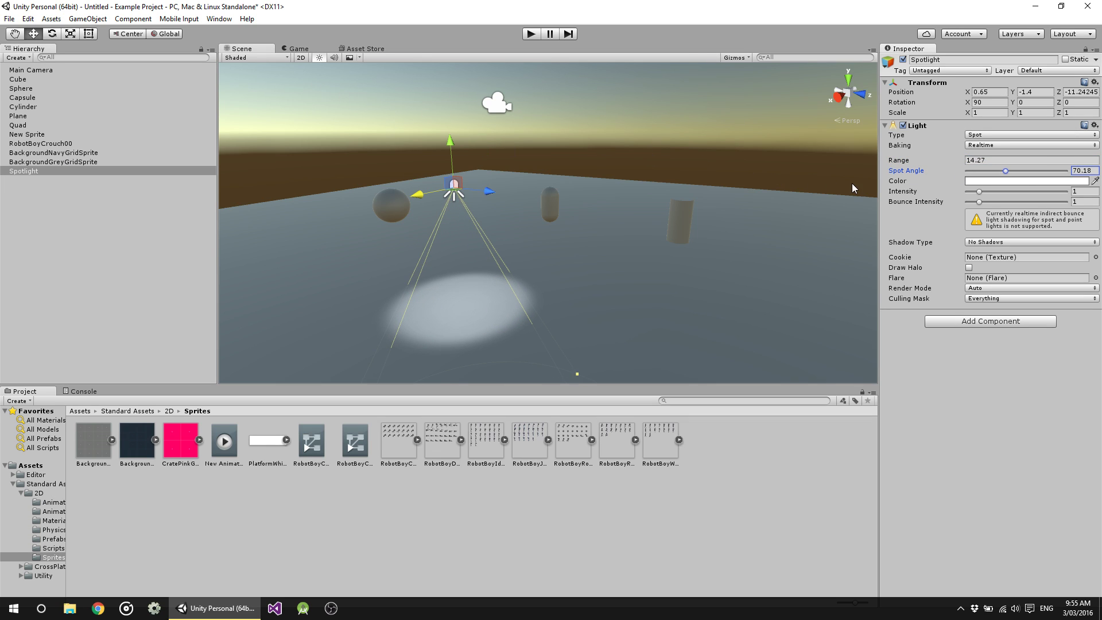
{"action": "left_click_drag", "start_coordinate": [899, 191], "coordinate": [837, 207]}
{"action": "left_click_drag", "start_coordinate": [492, 196], "coordinate": [517, 224], "text": "alt"}
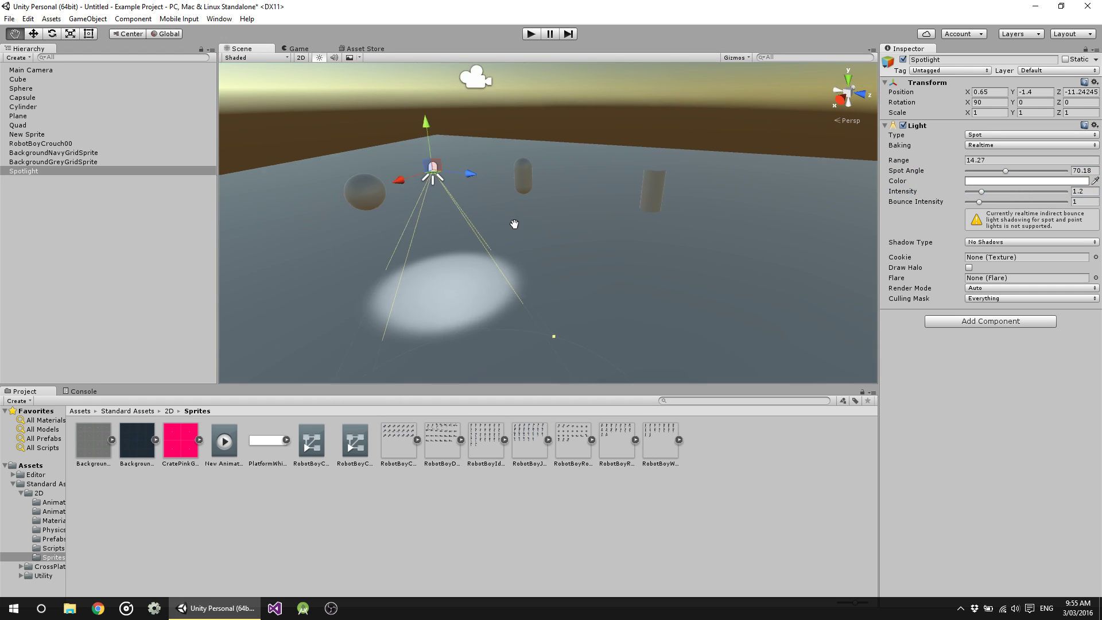
Step: Rotate the spotlight to about X 35.9, Y -104.8, Z -98.8, and set its shadow type to Hard Shadows
{"action": "key", "text": "e"}
{"action": "left_click_drag", "start_coordinate": [417, 153], "coordinate": [411, 249]}
{"action": "mouse_move", "coordinate": [467, 181]}
{"action": "left_mouse_down"}
{"action": "mouse_move", "coordinate": [468, 165]}
{"action": "mouse_move", "coordinate": [484, 172]}
{"action": "mouse_move", "coordinate": [456, 166]}
{"action": "mouse_move", "coordinate": [473, 168]}
{"action": "left_mouse_up"}
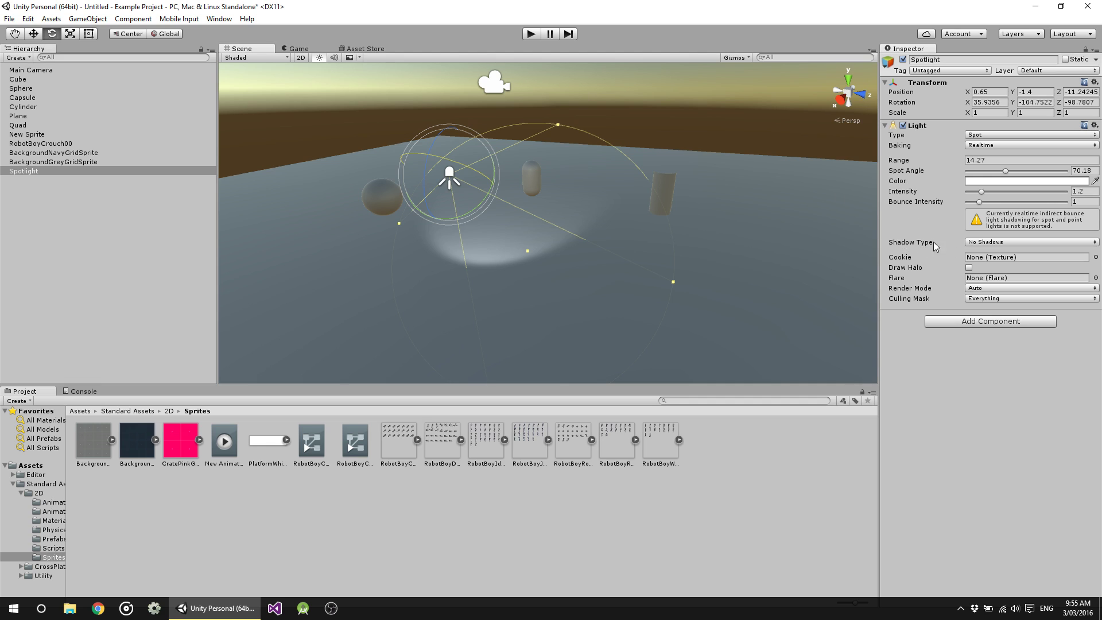
{"action": "left_click", "coordinate": [988, 241]}
{"action": "left_click", "coordinate": [999, 265]}
Step: Move the spotlight beside the capsule to about X -2.26 and turn its Y rotation to about -97.9
{"action": "middle_click_drag", "start_coordinate": [531, 211], "coordinate": [508, 263]}
{"action": "scroll", "coordinate": [511, 264], "scroll_direction": "up", "scroll_amount": 3}
{"action": "key", "text": "w"}
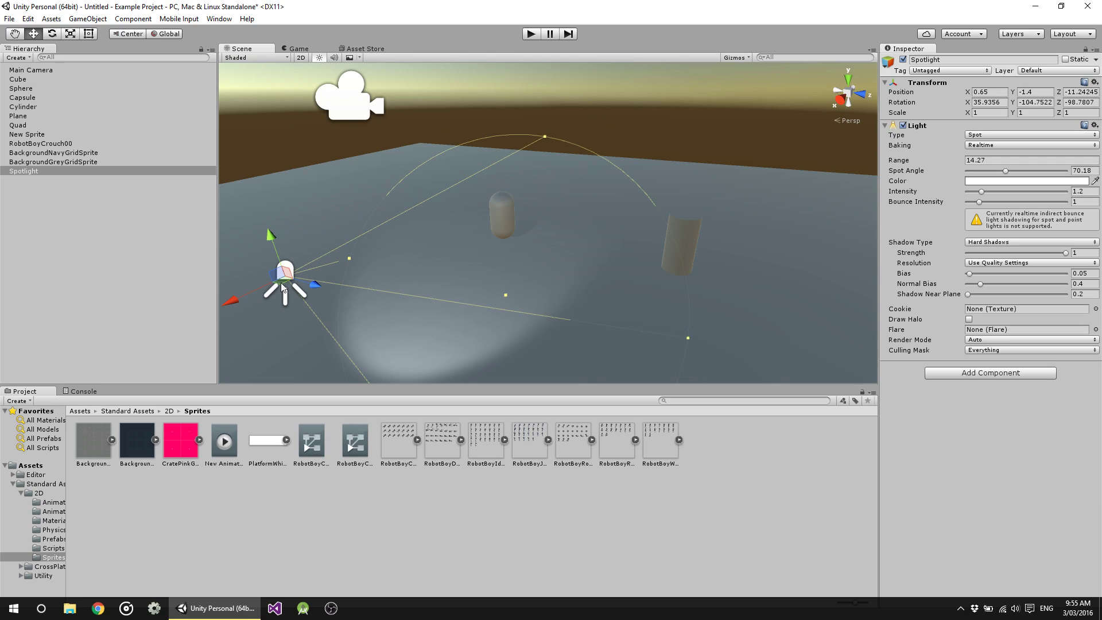
{"action": "left_click_drag", "start_coordinate": [282, 284], "coordinate": [448, 236]}
{"action": "key", "text": "e"}
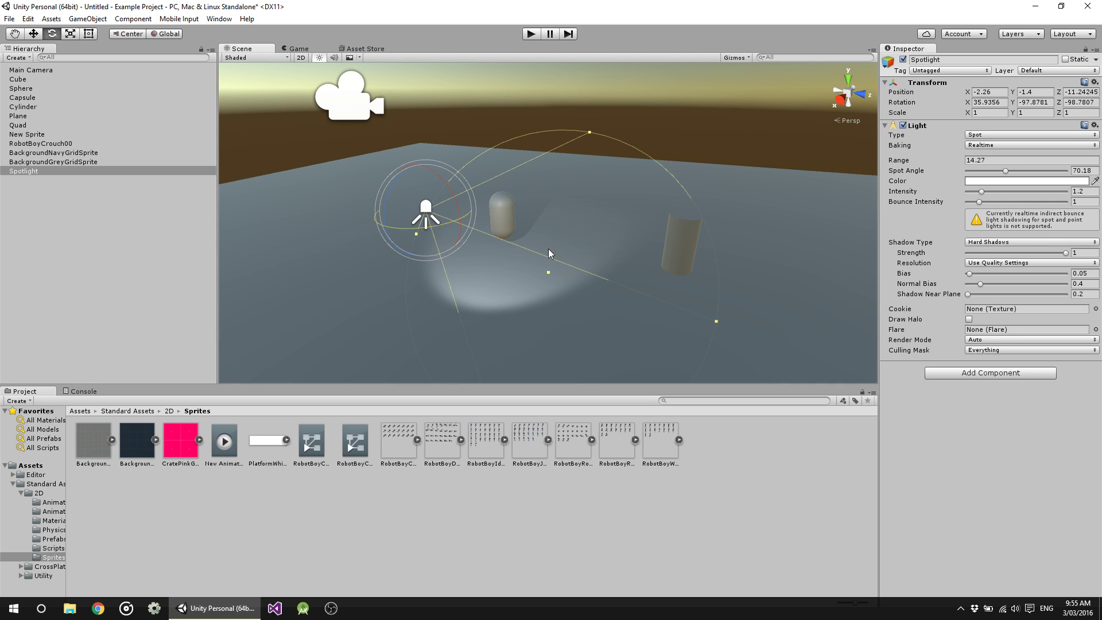
{"action": "mouse_move", "coordinate": [550, 249]}
{"action": "middle_mouse_down"}
{"action": "mouse_move", "coordinate": [618, 217]}
{"action": "mouse_move", "coordinate": [571, 247]}
{"action": "middle_mouse_up"}
{"action": "left_click", "coordinate": [526, 195]}
Step: Create an empty game object and raise it above the plane to about Y 1.02
{"action": "middle_click_drag", "start_coordinate": [526, 195], "coordinate": [566, 208]}
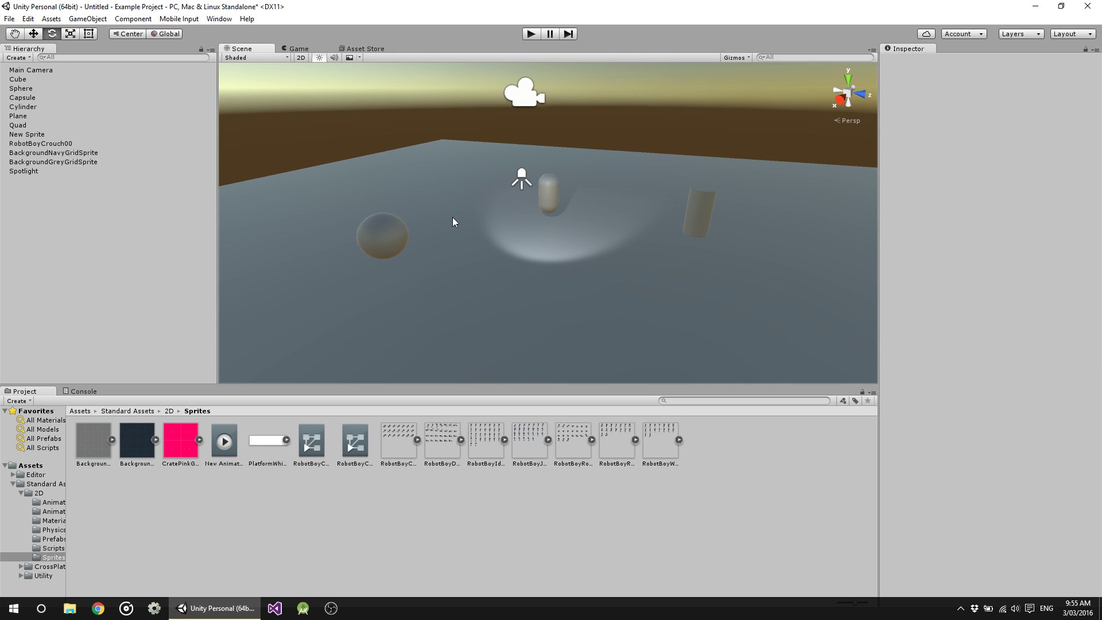
{"action": "left_click_drag", "start_coordinate": [457, 236], "coordinate": [580, 222], "text": "alt"}
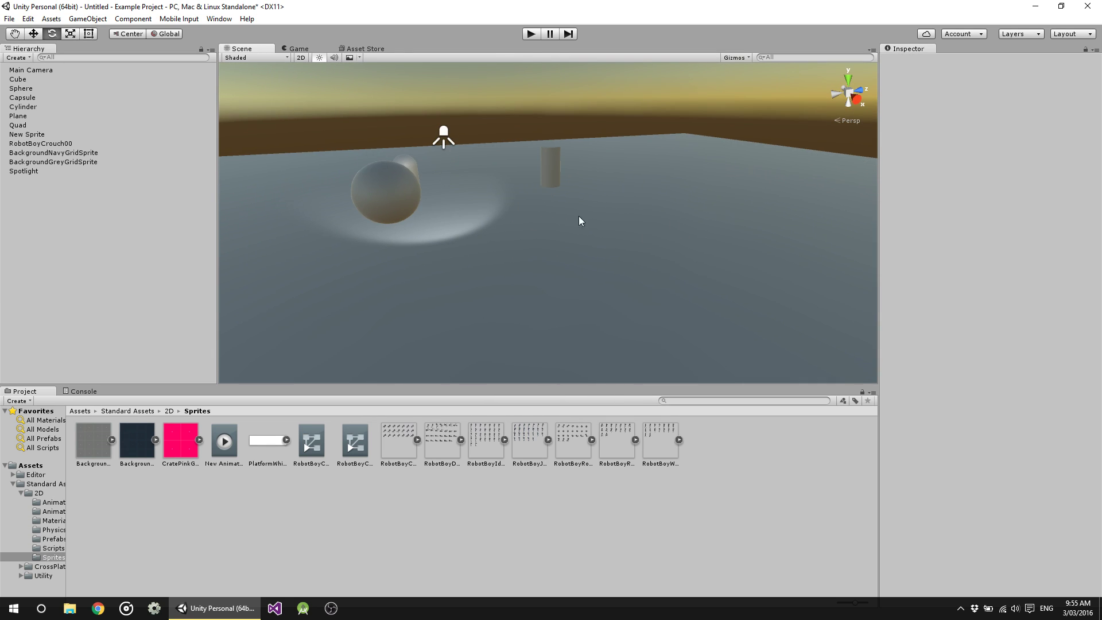
{"action": "right_click", "coordinate": [52, 210]}
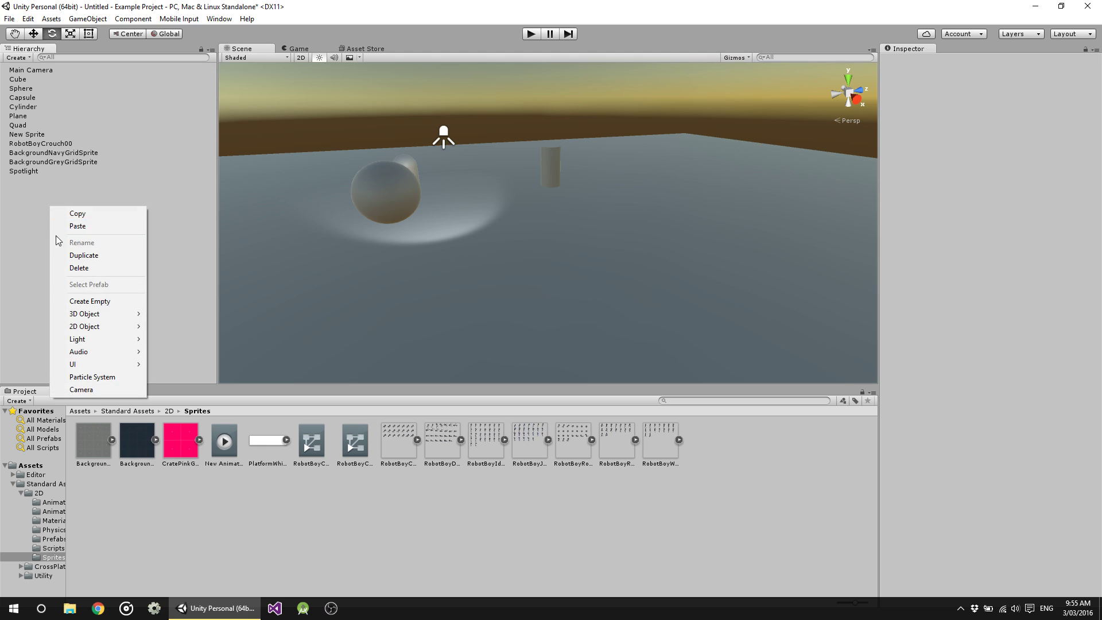
{"action": "left_click", "coordinate": [102, 303]}
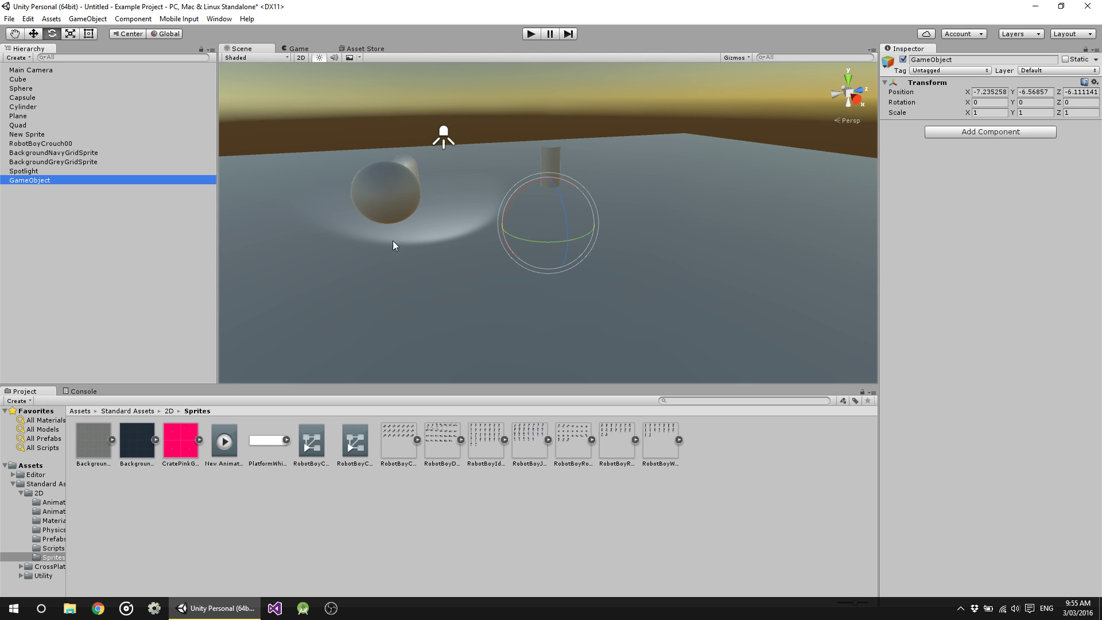
{"action": "key", "text": "w"}
{"action": "left_click_drag", "start_coordinate": [551, 184], "coordinate": [583, 81]}
{"action": "middle_click_drag", "start_coordinate": [582, 81], "coordinate": [592, 198]}
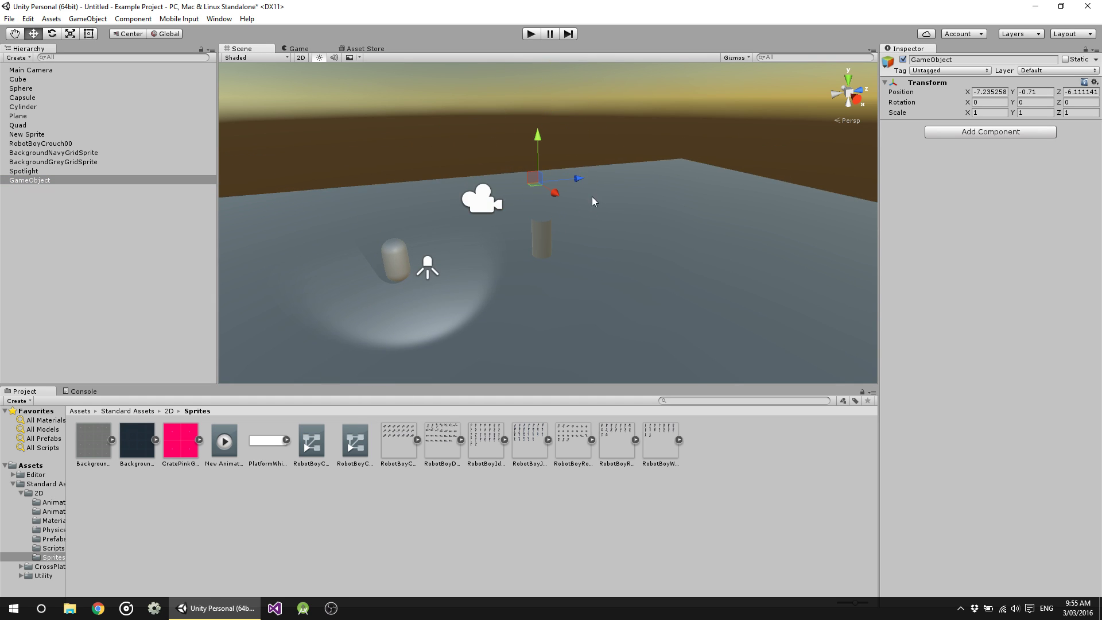
{"action": "left_click_drag", "start_coordinate": [538, 144], "coordinate": [538, 89]}
{"action": "key", "text": "f"}
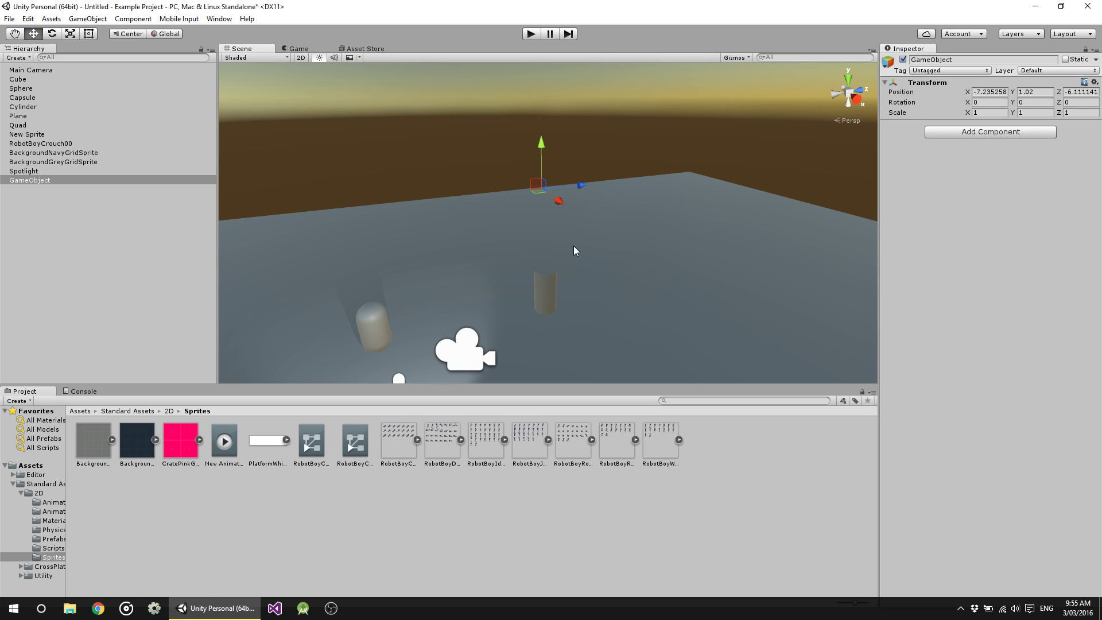
Step: Add a new 3D cube to the scene as a separate top-level object, away from the other primitives
{"action": "right_click_drag", "start_coordinate": [535, 235], "coordinate": [612, 314]}
{"action": "key", "text": "w"}
{"action": "left_click", "coordinate": [57, 235]}
{"action": "right_click", "coordinate": [40, 213]}
{"action": "mouse_move", "coordinate": [88, 320]}
{"action": "left_click", "coordinate": [160, 320]}
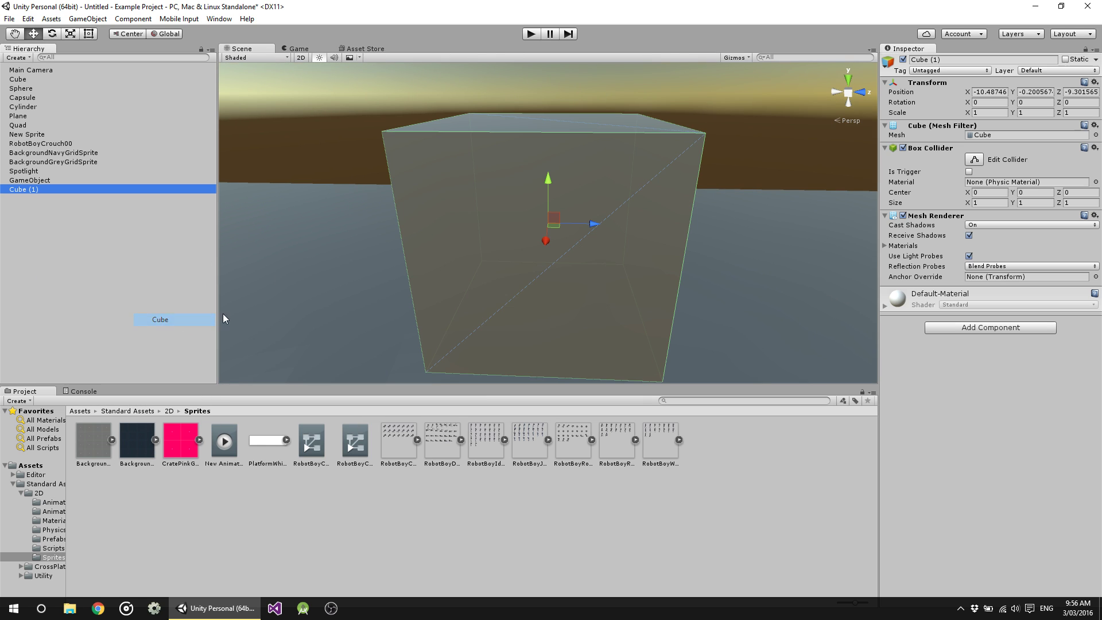
{"action": "scroll", "coordinate": [474, 288], "scroll_direction": "down", "scroll_amount": 10}
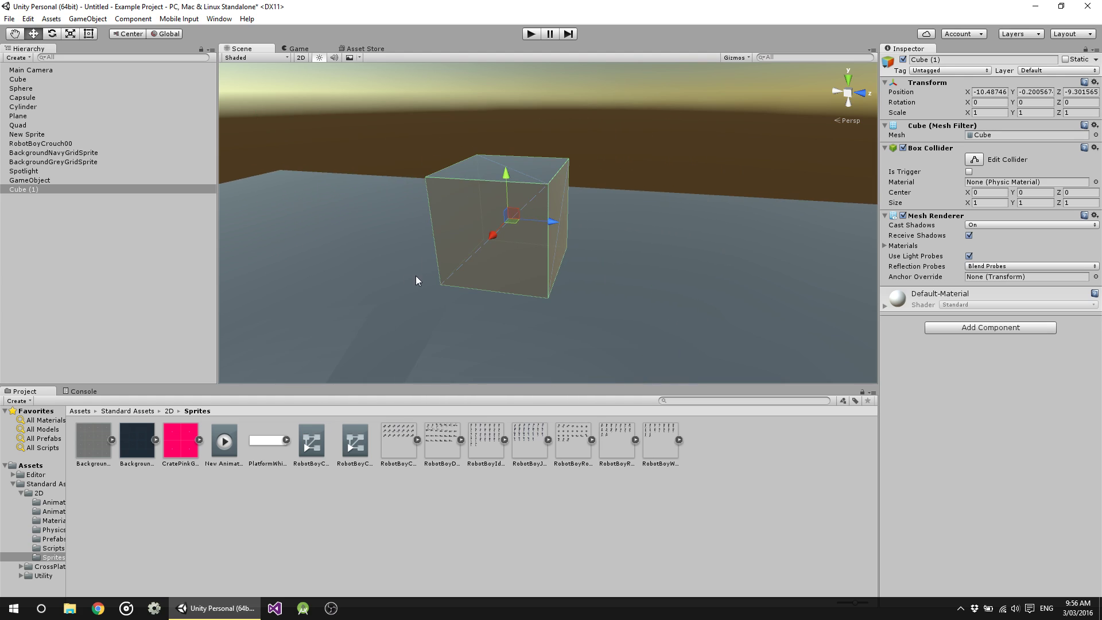
{"action": "scroll", "coordinate": [510, 288], "scroll_direction": "up", "scroll_amount": 4}
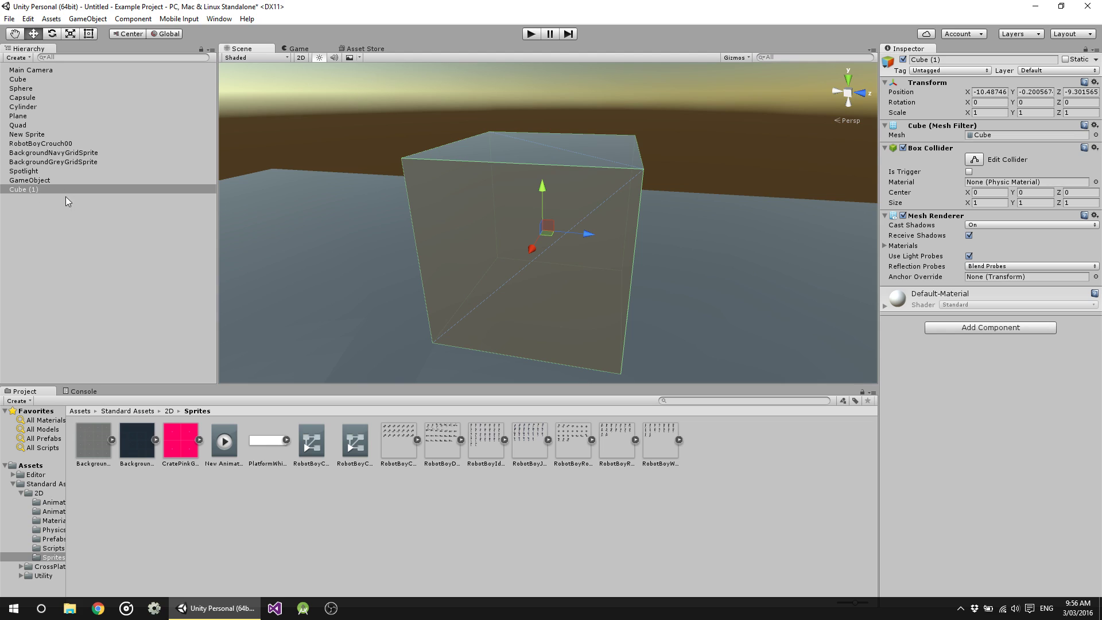
Step: Add a sphere as a child of the new cube and shift the parent cube slightly along Z
{"action": "right_click", "coordinate": [47, 233]}
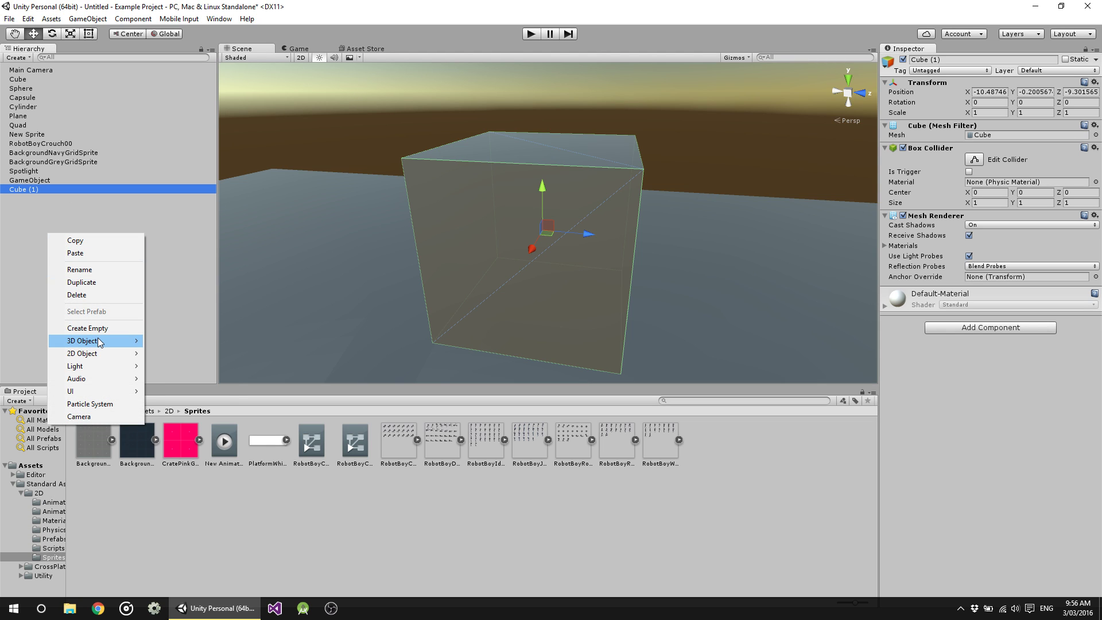
{"action": "mouse_move", "coordinate": [102, 342]}
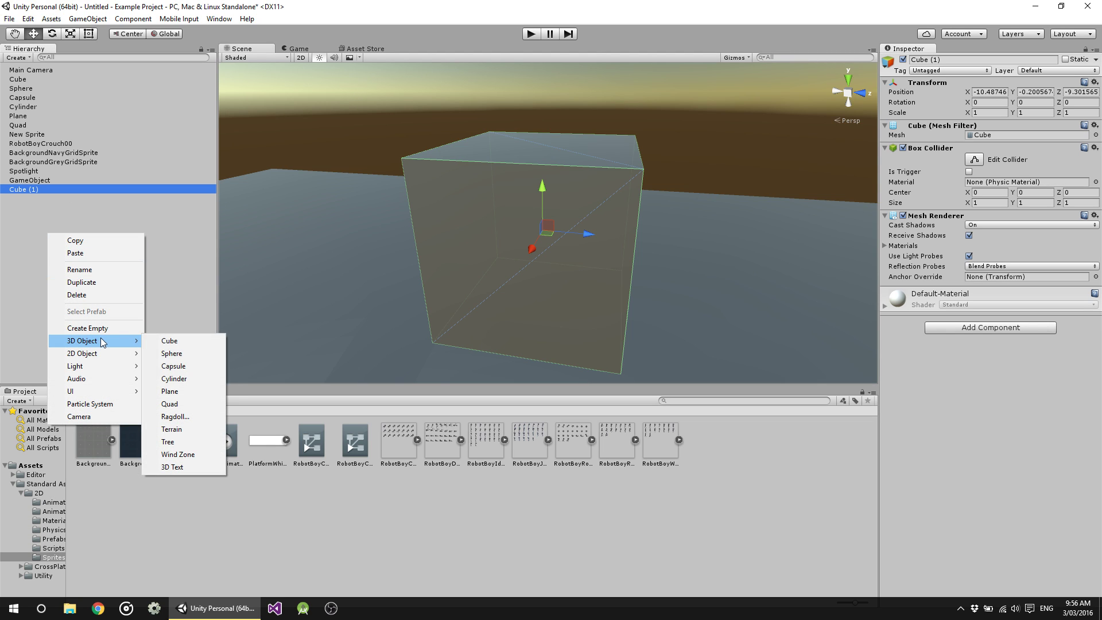
{"action": "left_click", "coordinate": [192, 357]}
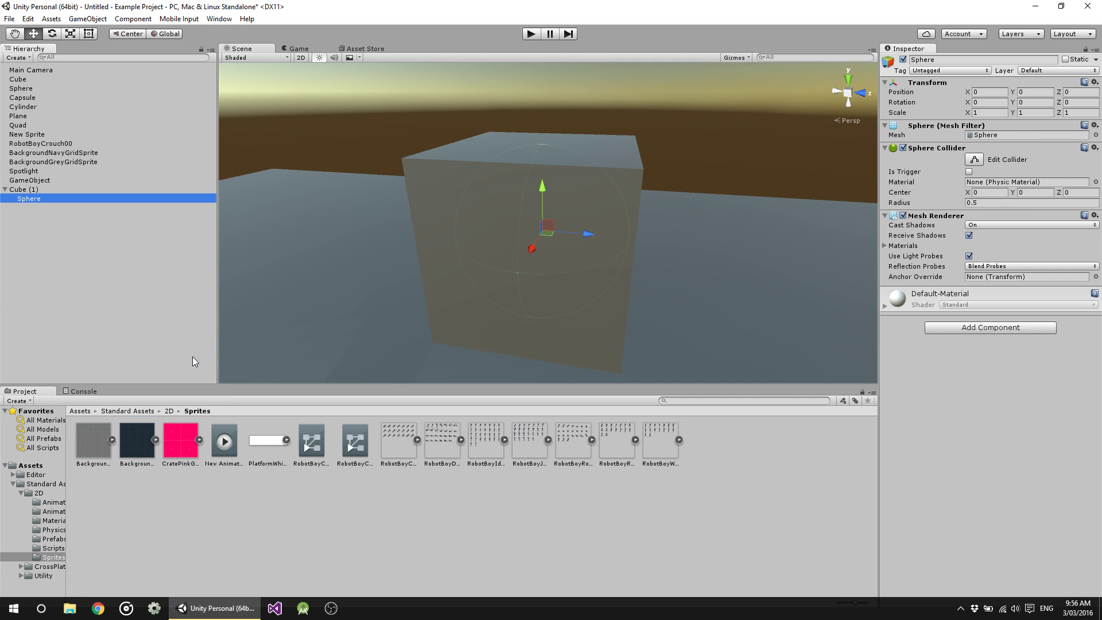
{"action": "left_click", "coordinate": [5, 190]}
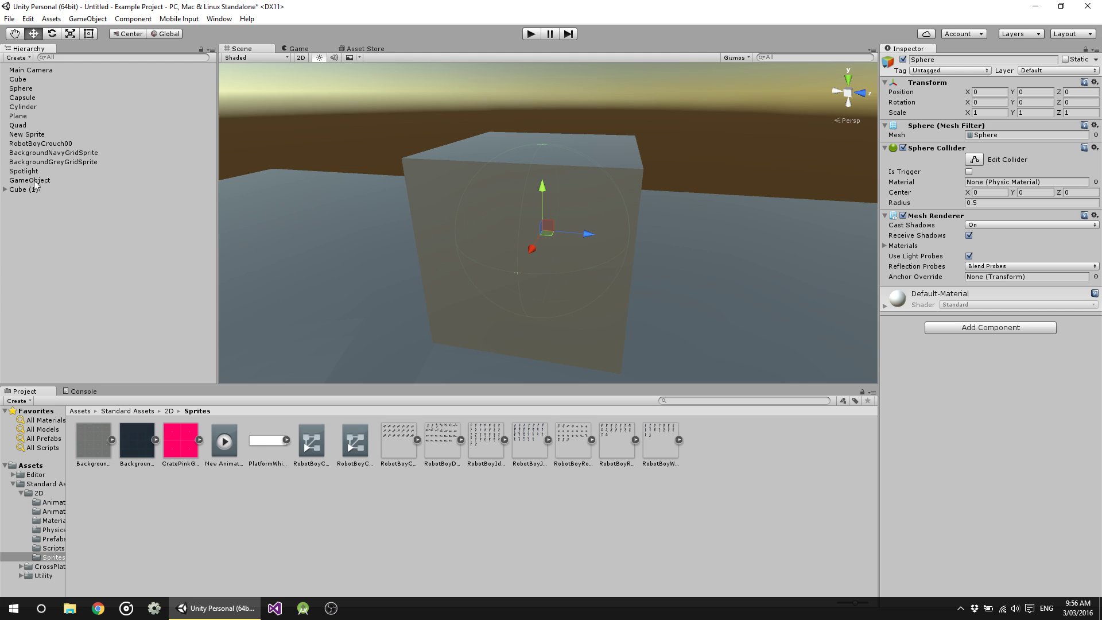
{"action": "left_click", "coordinate": [5, 190]}
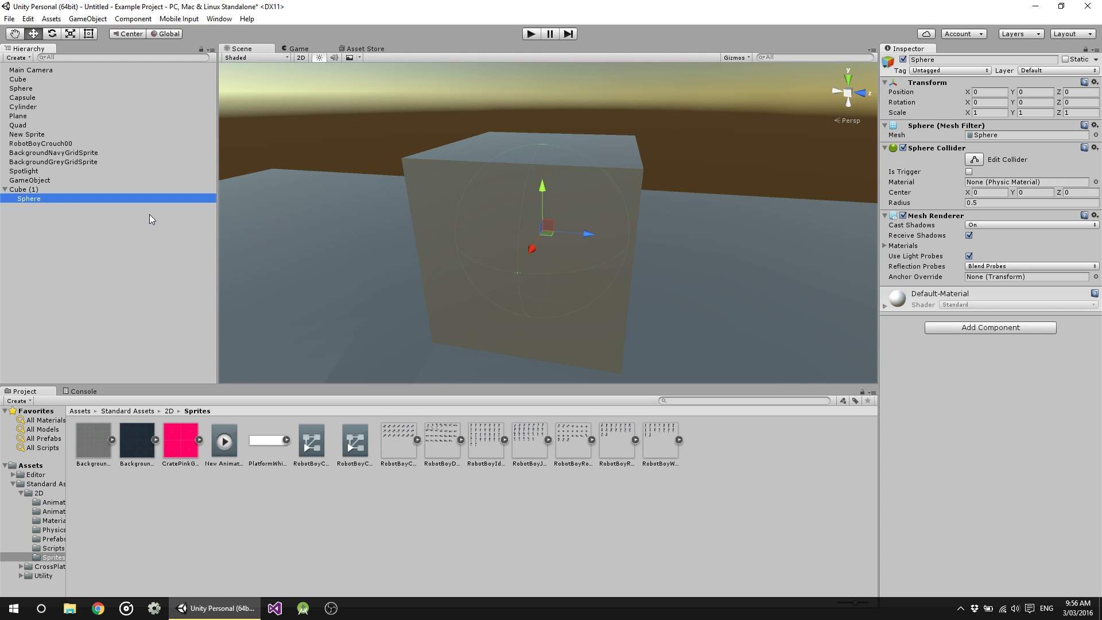
{"action": "middle_click_drag", "start_coordinate": [527, 232], "coordinate": [500, 232]}
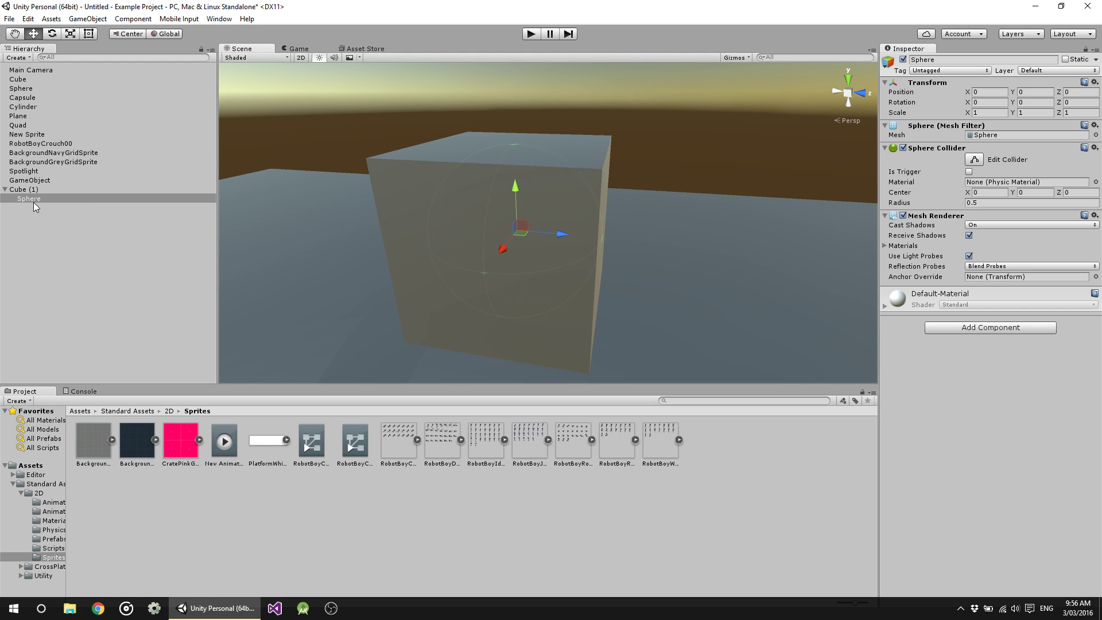
Step: Scale the child sphere to about 0.31 and place it as an eye at about X 0.425, Y 0.174, Z -0.276
{"action": "left_click", "coordinate": [33, 202]}
{"action": "left_click_drag", "start_coordinate": [542, 227], "coordinate": [496, 270], "text": "alt"}
{"action": "key", "text": "r"}
{"action": "key", "text": "w"}
{"action": "left_click_drag", "start_coordinate": [495, 232], "coordinate": [486, 253]}
{"action": "left_click_drag", "start_coordinate": [482, 212], "coordinate": [413, 264]}
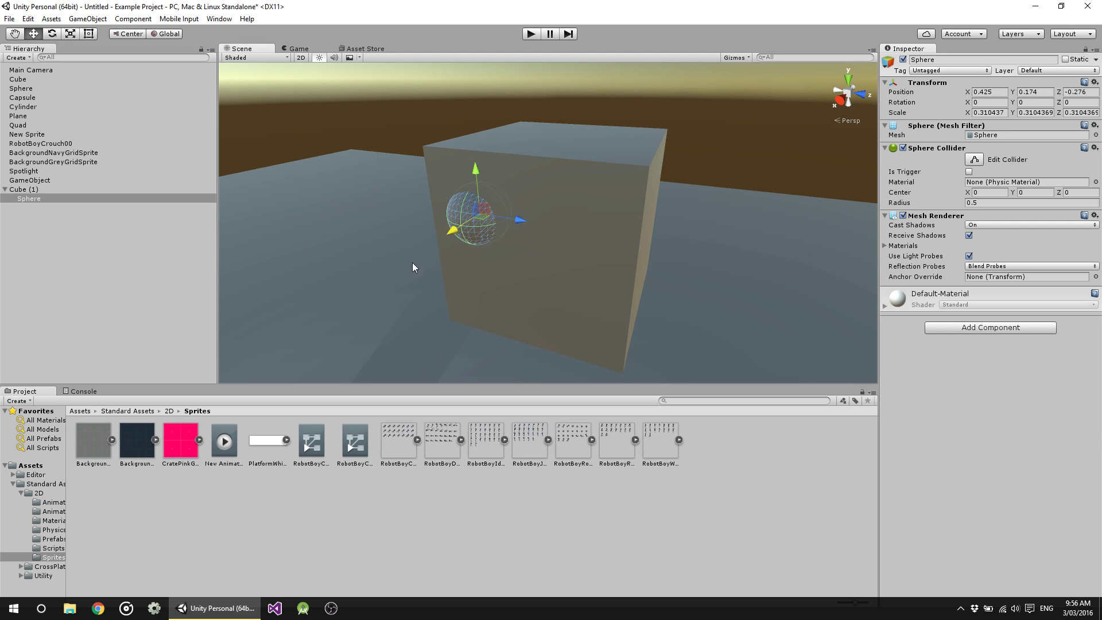
{"action": "left_click", "coordinate": [430, 127]}
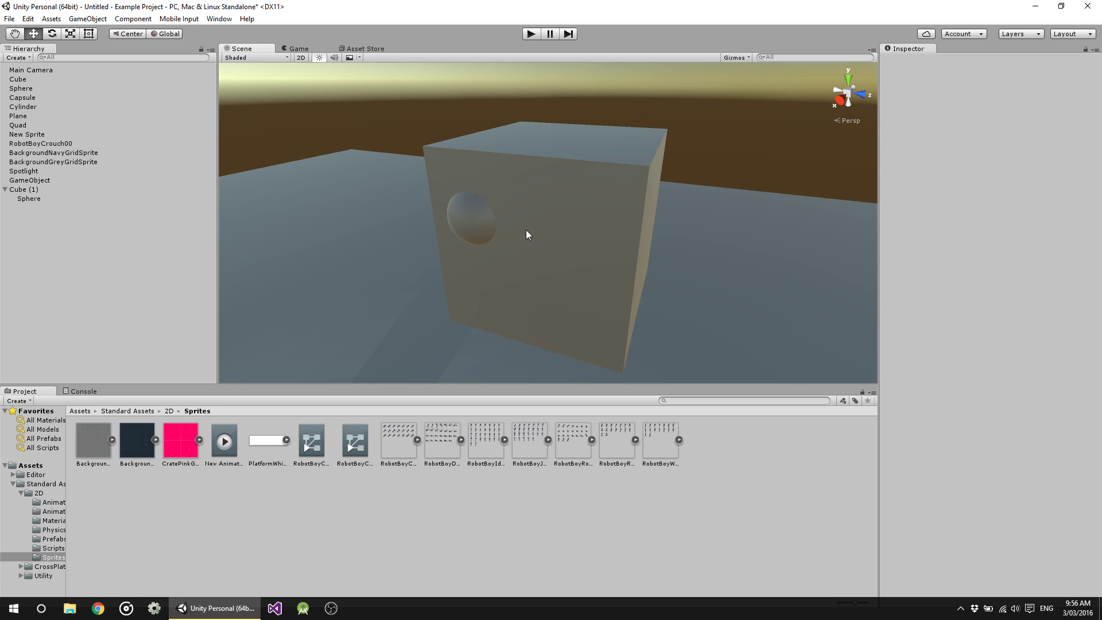
Step: Scale the parent cube uniformly to about 0.98 together with its child sphere
{"action": "left_click_drag", "start_coordinate": [501, 240], "coordinate": [450, 239], "text": "alt"}
{"action": "left_click", "coordinate": [23, 189]}
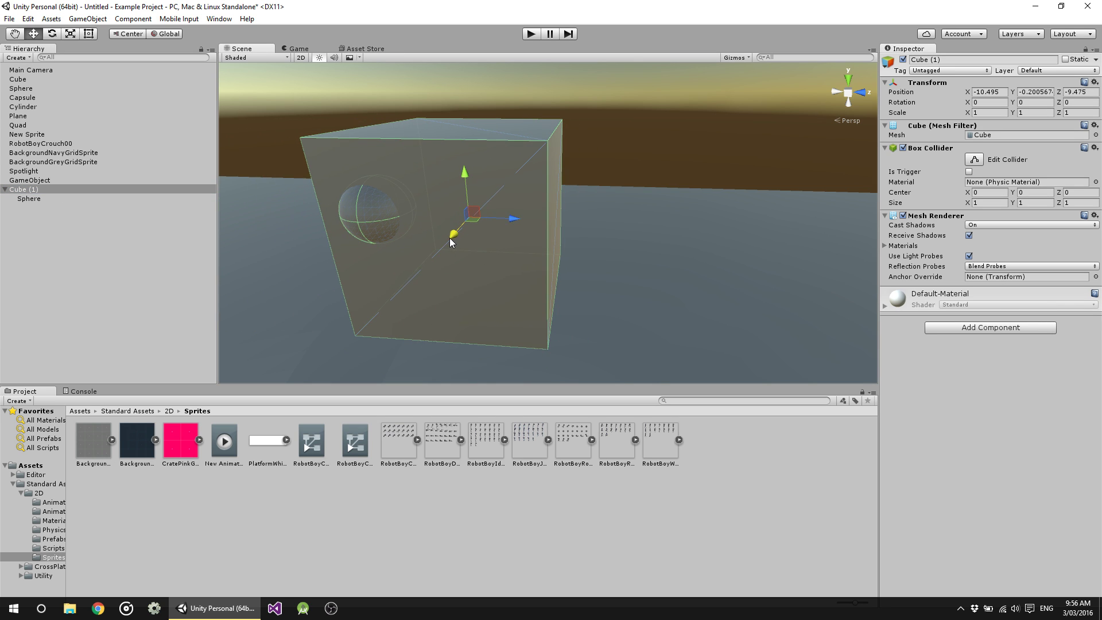
{"action": "key", "text": "e"}
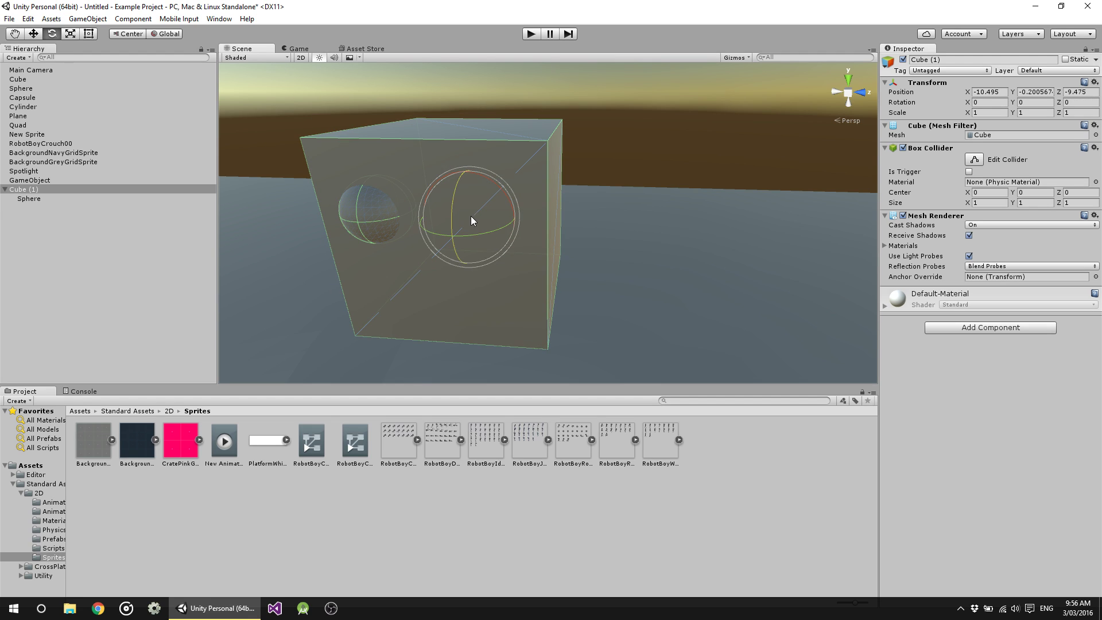
{"action": "key", "text": "r"}
{"action": "mouse_move", "coordinate": [473, 217]}
{"action": "left_mouse_down"}
{"action": "mouse_move", "coordinate": [475, 240]}
{"action": "mouse_move", "coordinate": [488, 212]}
{"action": "mouse_move", "coordinate": [476, 221]}
{"action": "left_mouse_up"}
{"action": "middle_click_drag", "start_coordinate": [476, 222], "coordinate": [527, 223]}
{"action": "scroll", "coordinate": [523, 240], "scroll_direction": "up", "scroll_amount": 5}
{"action": "scroll", "coordinate": [523, 240], "scroll_direction": "down", "scroll_amount": 3}
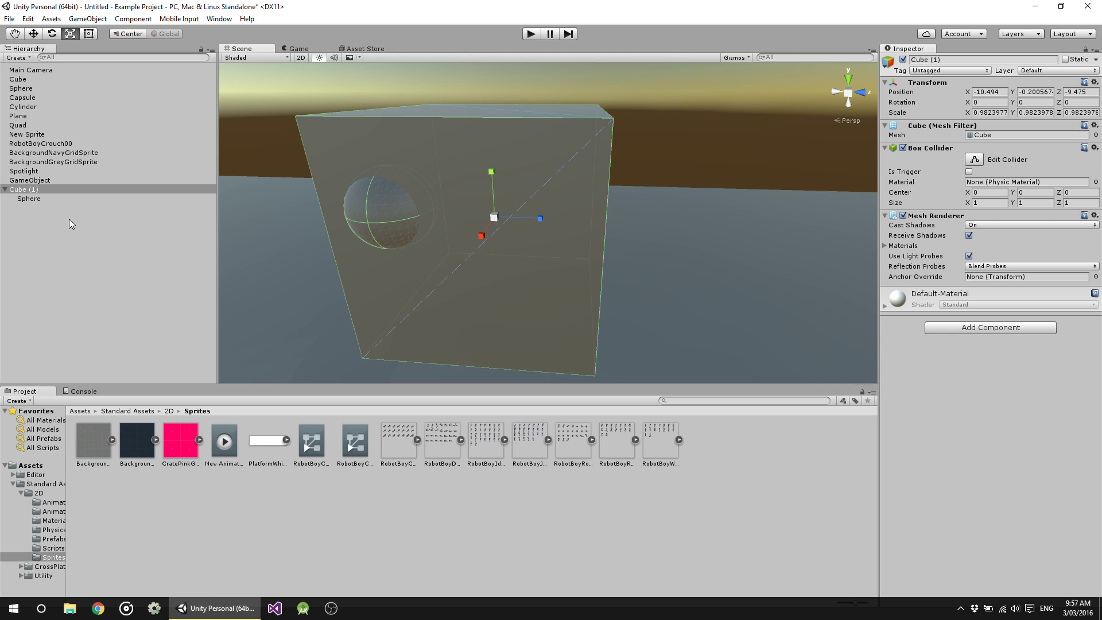
Step: Duplicate the eye sphere and move the copy across the cube's face to about Z 0.238
{"action": "left_click", "coordinate": [31, 198]}
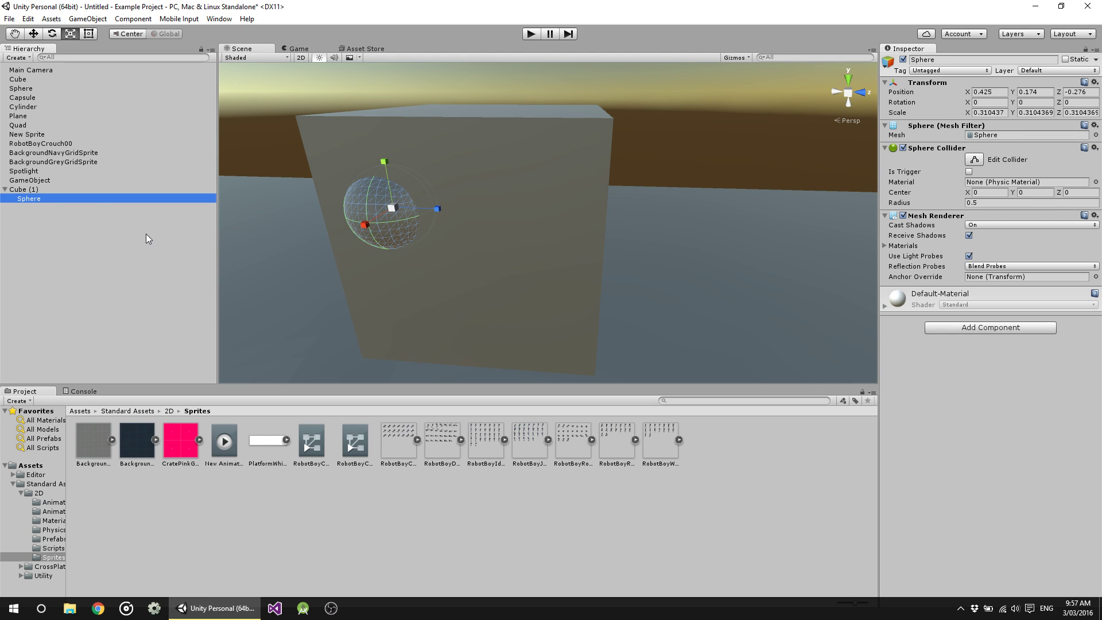
{"action": "key", "text": "ctrl+d"}
{"action": "key", "text": "w"}
{"action": "left_click_drag", "start_coordinate": [439, 209], "coordinate": [557, 225]}
{"action": "middle_click_drag", "start_coordinate": [549, 244], "coordinate": [603, 208]}
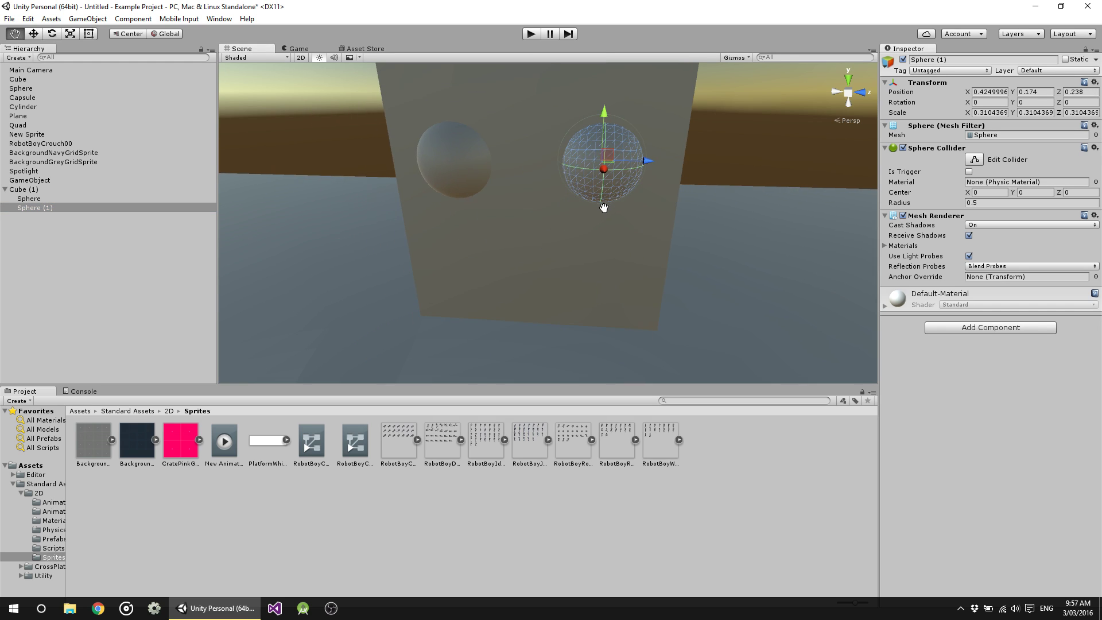
Step: Add a capsule as a child of the face cube, scale it to about 0.134 and rotate it -90 degrees about X
{"action": "left_click", "coordinate": [69, 191]}
{"action": "right_click", "coordinate": [66, 280]}
{"action": "mouse_move", "coordinate": [160, 388]}
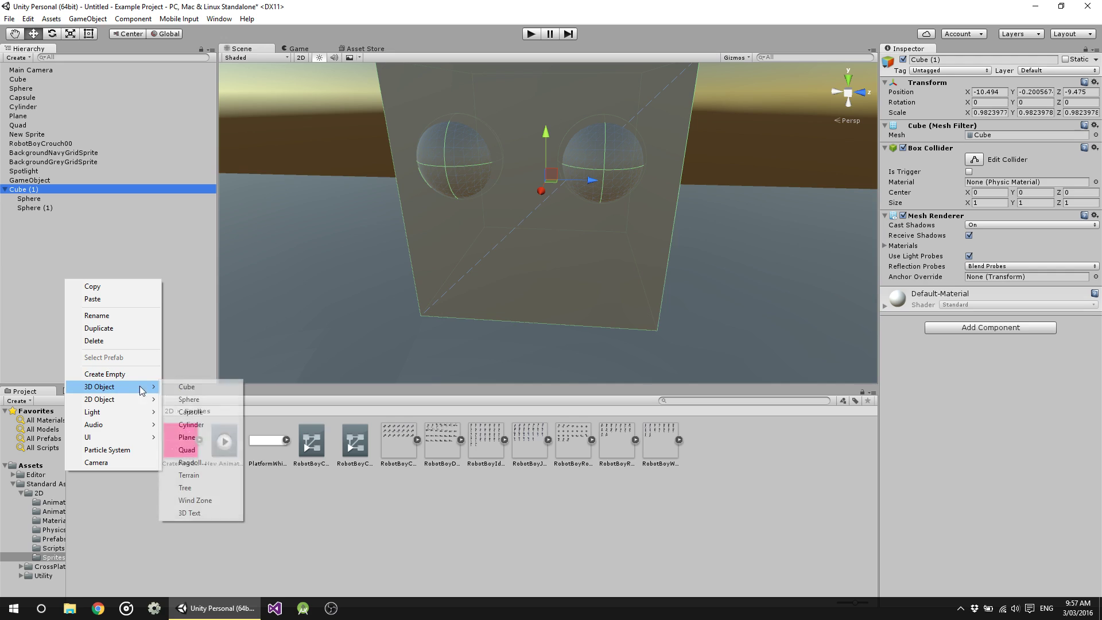
{"action": "left_click", "coordinate": [189, 412]}
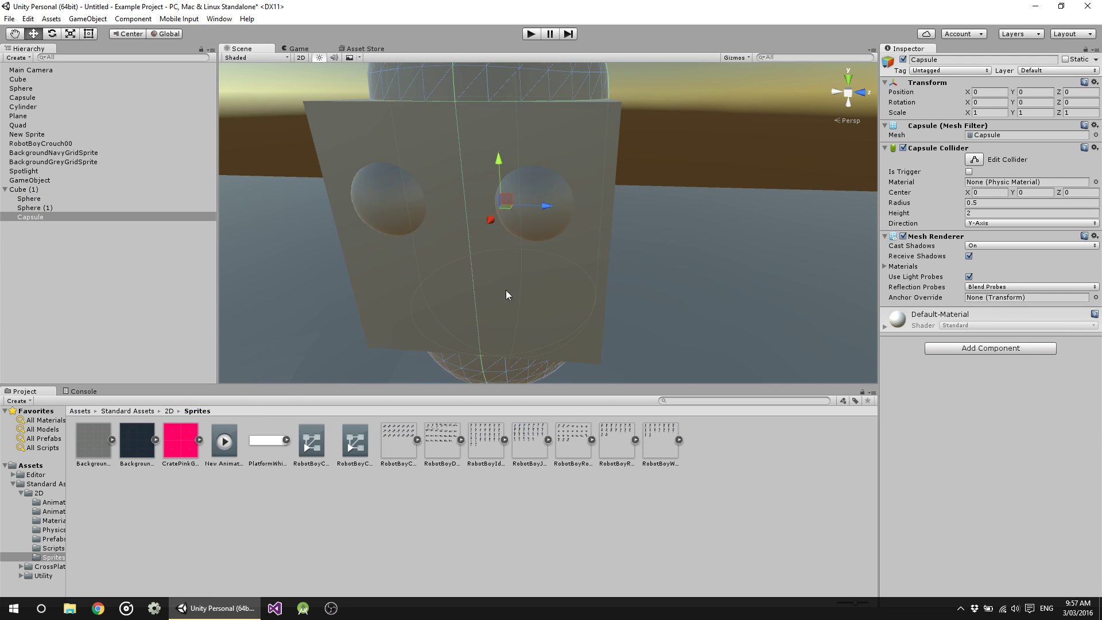
{"action": "key", "text": "r"}
{"action": "left_click_drag", "start_coordinate": [502, 205], "coordinate": [508, 254]}
{"action": "key", "text": "w"}
{"action": "key", "text": "e"}
{"action": "left_click_drag", "start_coordinate": [541, 181], "coordinate": [460, 93], "text": "ctrl"}
{"action": "key", "text": "w"}
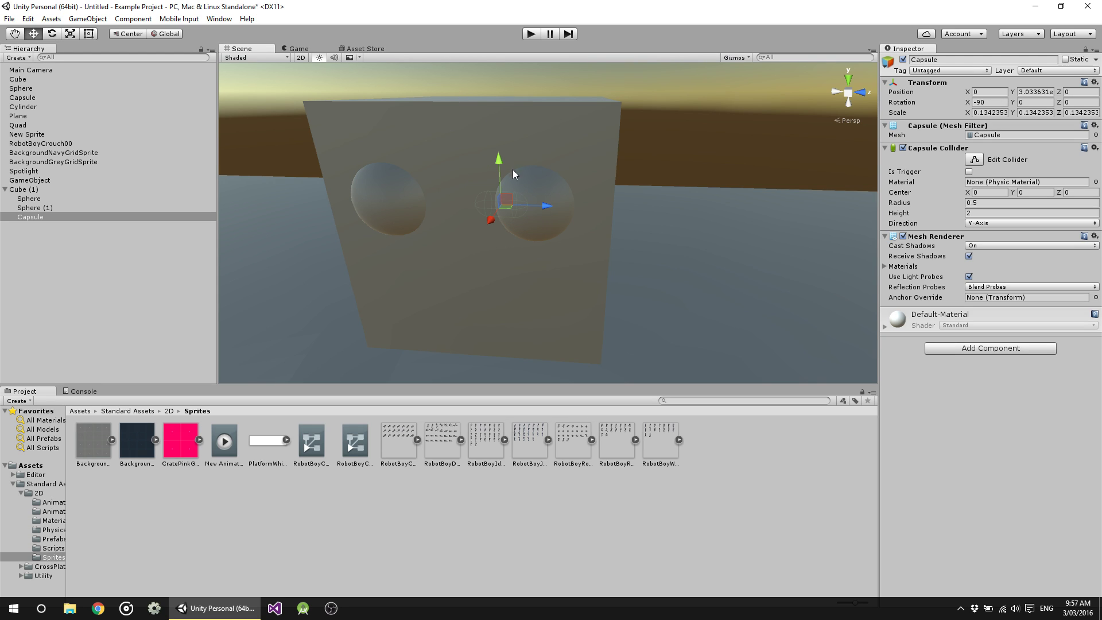
Step: Place the capsule as a mouth at about X 0.475, Y -0.194 and scale it uniformly to about 0.221
{"action": "left_click_drag", "start_coordinate": [494, 224], "coordinate": [474, 244]}
{"action": "key", "text": "r"}
{"action": "left_click_drag", "start_coordinate": [479, 287], "coordinate": [589, 268]}
{"action": "right_click_drag", "start_coordinate": [590, 267], "coordinate": [593, 258]}
{"action": "mouse_move", "coordinate": [592, 258]}
{"action": "middle_mouse_down"}
{"action": "mouse_move", "coordinate": [601, 238]}
{"action": "mouse_move", "coordinate": [581, 252]}
{"action": "middle_mouse_up"}
{"action": "scroll", "coordinate": [558, 279], "scroll_direction": "up", "scroll_amount": 5}
{"action": "scroll", "coordinate": [597, 251], "scroll_direction": "down", "scroll_amount": 5}
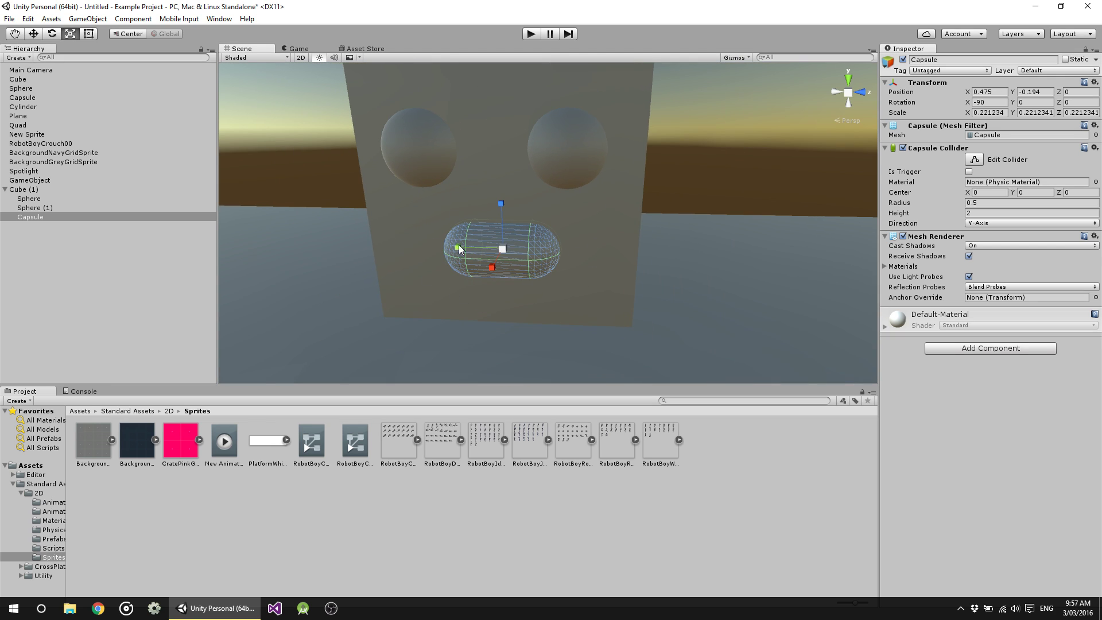
Step: Add a cube as a child of the mouth capsule, scale it to about 0.633 and move it to about X 0.134
{"action": "right_click", "coordinate": [30, 219]}
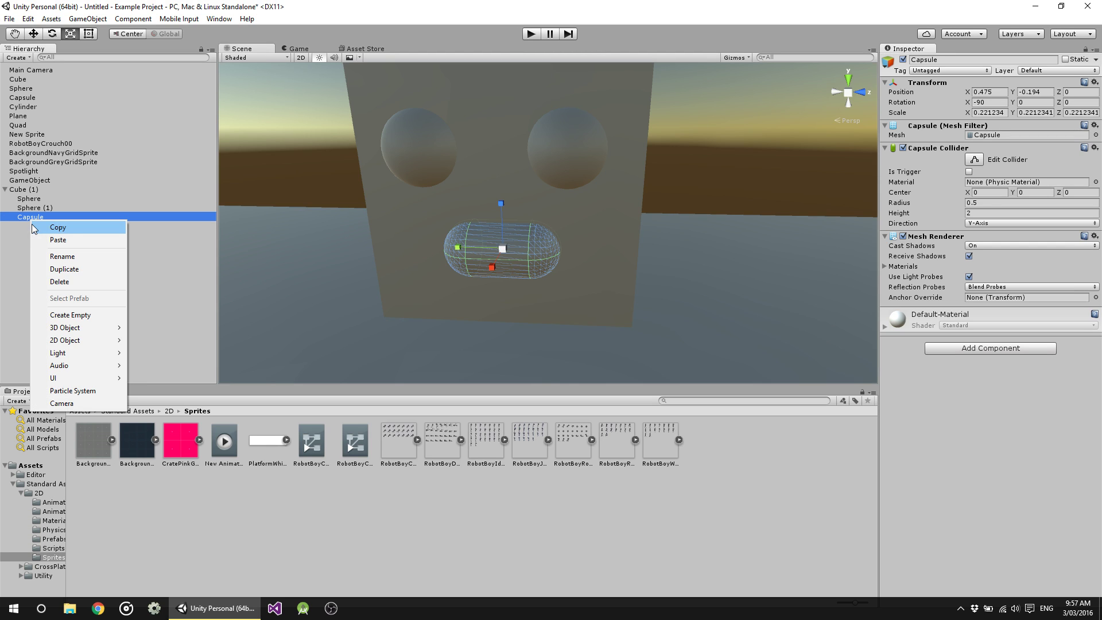
{"action": "mouse_move", "coordinate": [84, 327]}
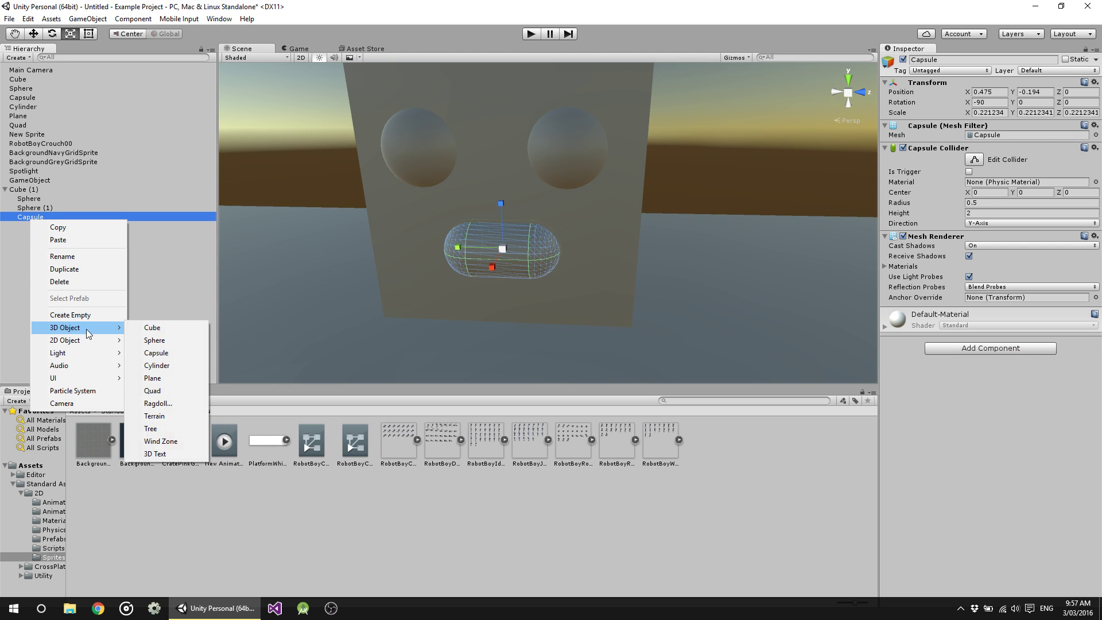
{"action": "left_click", "coordinate": [169, 329]}
{"action": "middle_click_drag", "start_coordinate": [511, 259], "coordinate": [525, 266]}
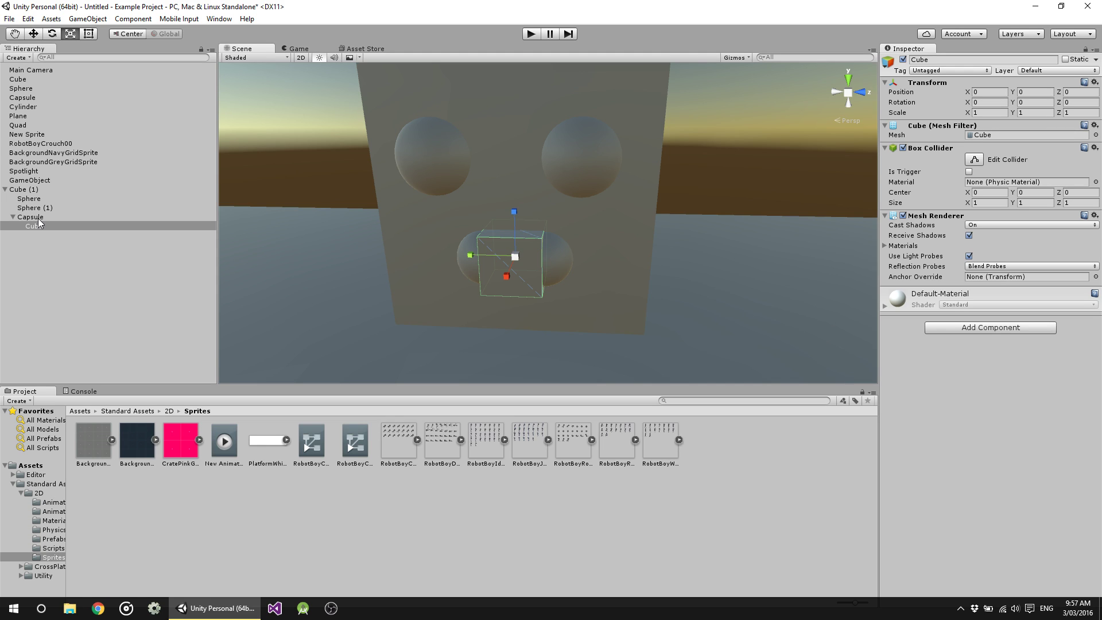
{"action": "scroll", "coordinate": [540, 297], "scroll_direction": "up", "scroll_amount": 3}
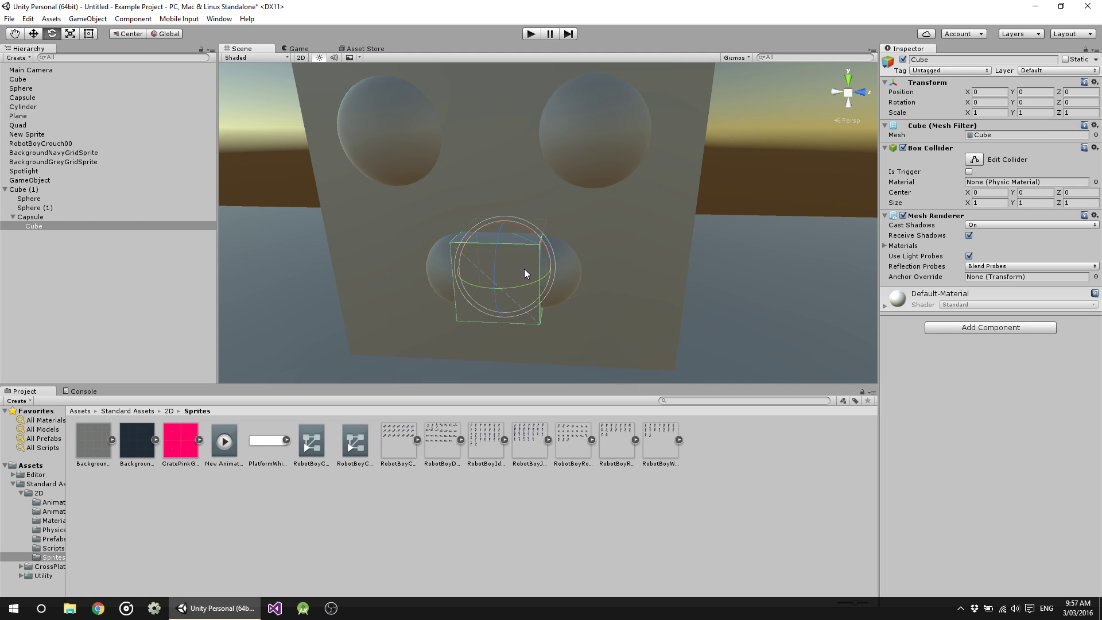
{"action": "mouse_move", "coordinate": [506, 272]}
{"action": "left_mouse_down"}
{"action": "mouse_move", "coordinate": [509, 263]}
{"action": "mouse_move", "coordinate": [494, 288]}
{"action": "left_mouse_up"}
{"action": "key", "text": "w"}
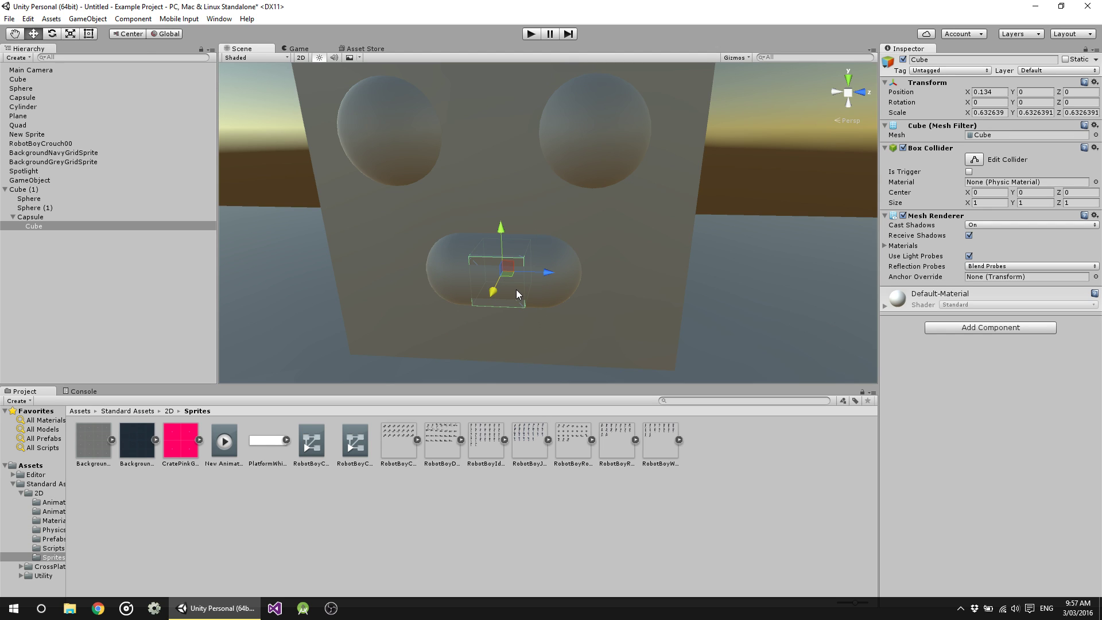
Step: Resize the capsule's child cube into a small tooth and lower it to the mouth's bottom edge
{"action": "key", "text": "r"}
{"action": "left_click_drag", "start_coordinate": [501, 226], "coordinate": [473, 272]}
{"action": "right_click_drag", "start_coordinate": [580, 293], "coordinate": [536, 269]}
{"action": "key", "text": "w"}
{"action": "left_click_drag", "start_coordinate": [490, 210], "coordinate": [491, 236]}
Step: Duplicate the tooth cube and place the copy beside the first one along Z
{"action": "mouse_move", "coordinate": [540, 280]}
{"action": "left_mouse_down"}
{"action": "mouse_move", "coordinate": [522, 281]}
{"action": "mouse_move", "coordinate": [555, 278]}
{"action": "left_mouse_up"}
{"action": "key", "text": "ctrl+d"}
{"action": "left_click", "coordinate": [699, 303]}
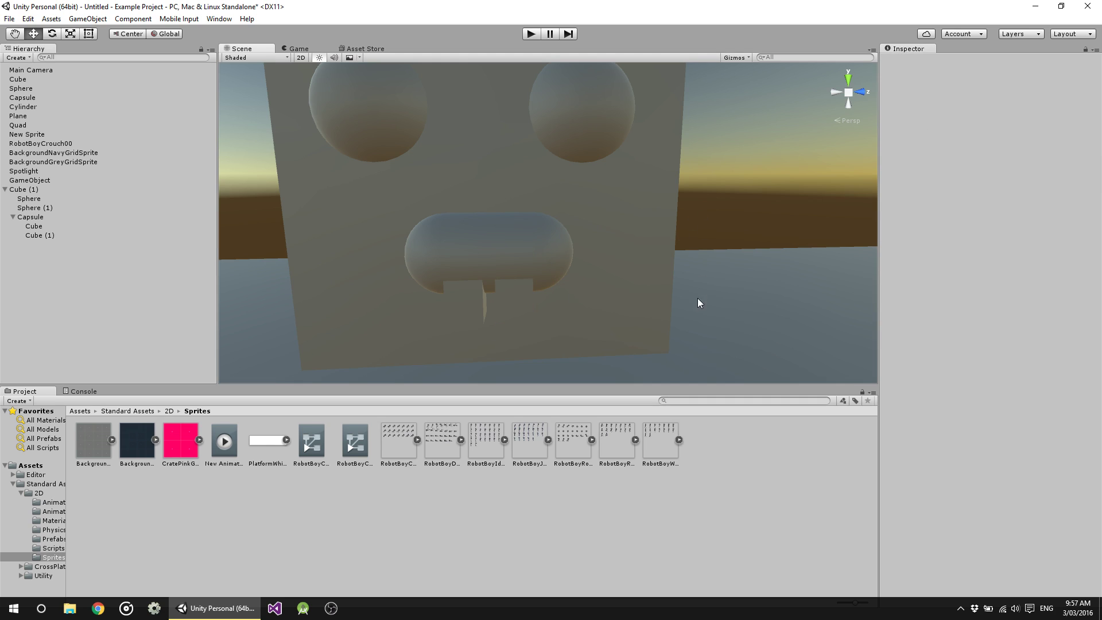
{"action": "middle_click_drag", "start_coordinate": [699, 302], "coordinate": [652, 292]}
{"action": "middle_click_drag", "start_coordinate": [574, 277], "coordinate": [594, 267]}
Step: Scale the mouth capsule with its teeth to about 0.172 and move it to about Y -0.205
{"action": "left_click", "coordinate": [50, 217]}
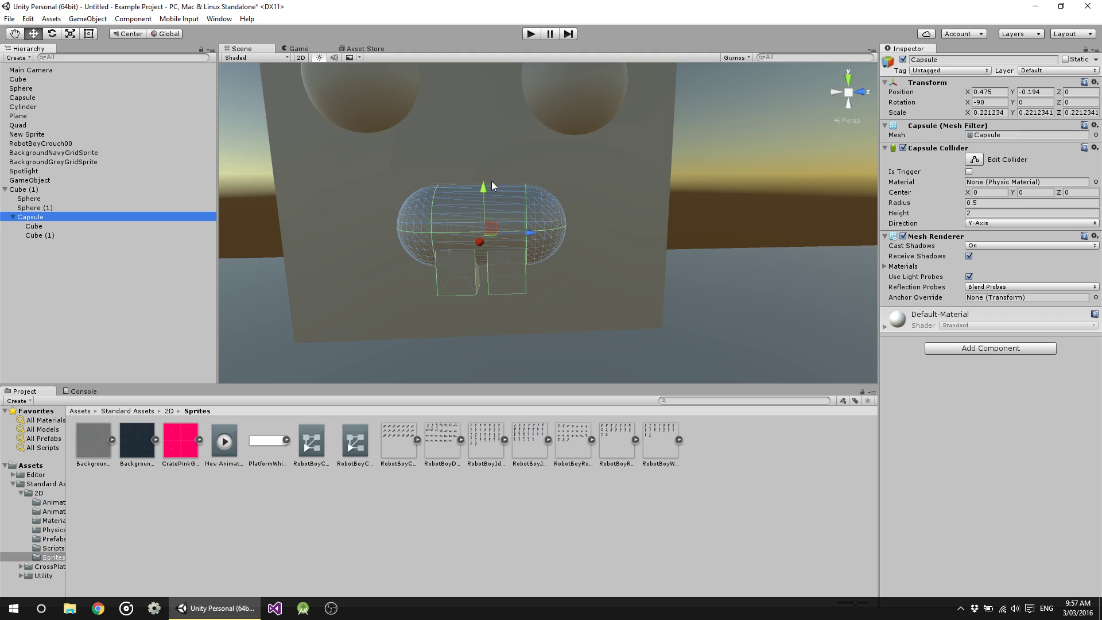
{"action": "key", "text": "r"}
{"action": "mouse_move", "coordinate": [485, 231]}
{"action": "left_mouse_down"}
{"action": "mouse_move", "coordinate": [488, 252]}
{"action": "mouse_move", "coordinate": [488, 240]}
{"action": "left_mouse_up"}
{"action": "key", "text": "w"}
{"action": "left_click_drag", "start_coordinate": [485, 198], "coordinate": [418, 202]}
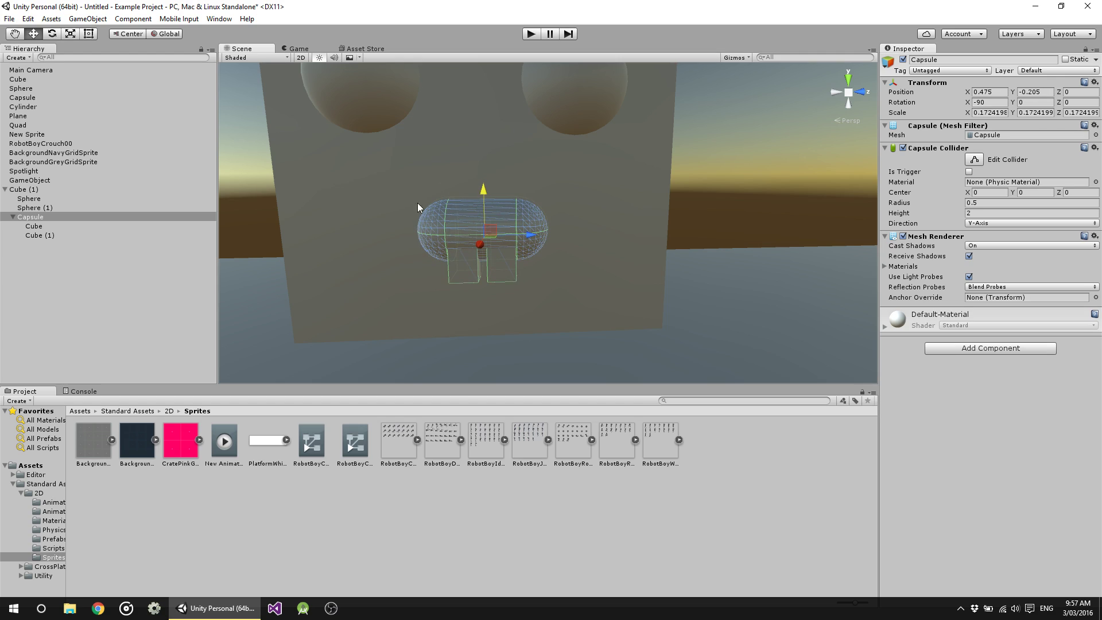
{"action": "left_click", "coordinate": [68, 264]}
{"action": "scroll", "coordinate": [573, 270], "scroll_direction": "down", "scroll_amount": 7}
{"action": "right_click_drag", "start_coordinate": [501, 258], "coordinate": [550, 265]}
{"action": "left_click_drag", "start_coordinate": [550, 270], "coordinate": [529, 131], "text": "alt"}
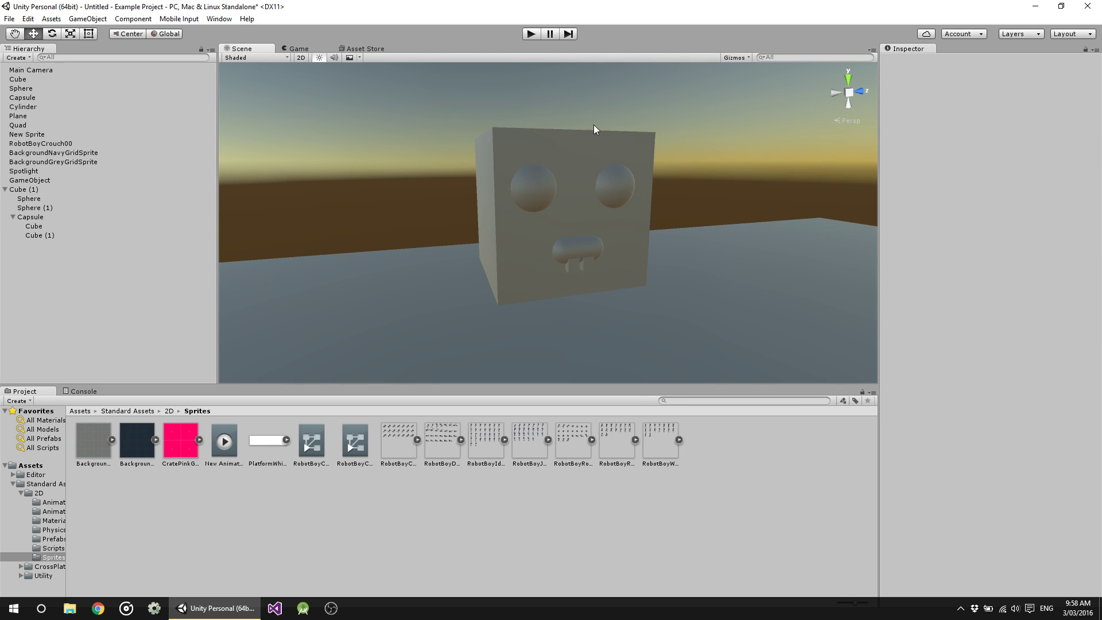